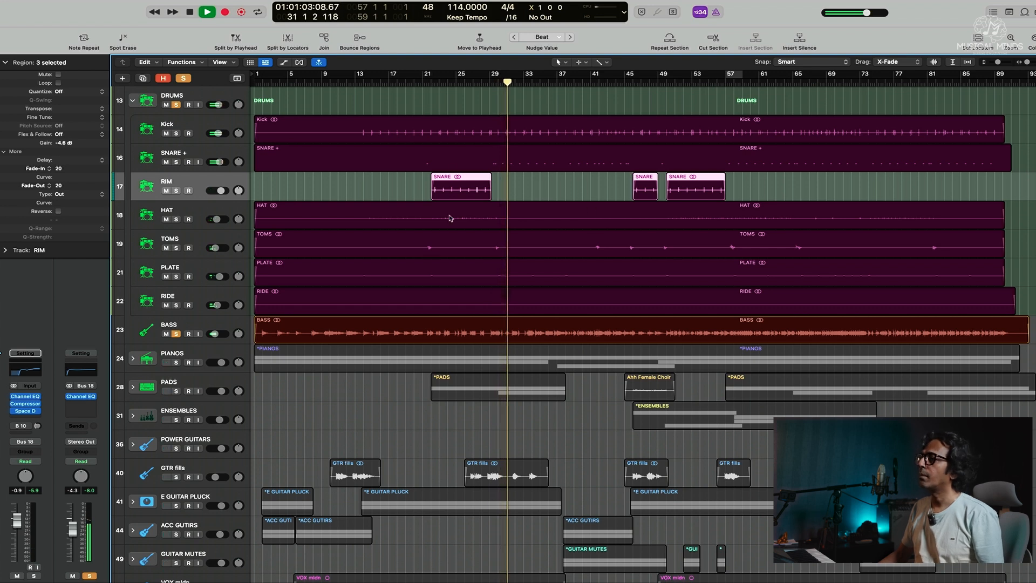
Stop playback, collapse the DRUMS stack and expand the PIANOS stack to select its RHODES track
key("space")
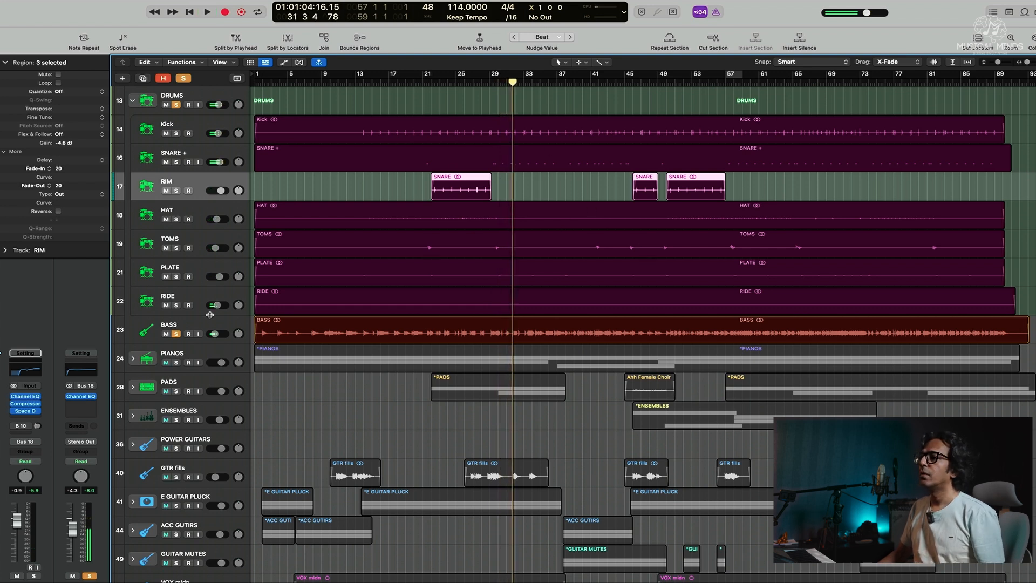
left_click(133, 101)
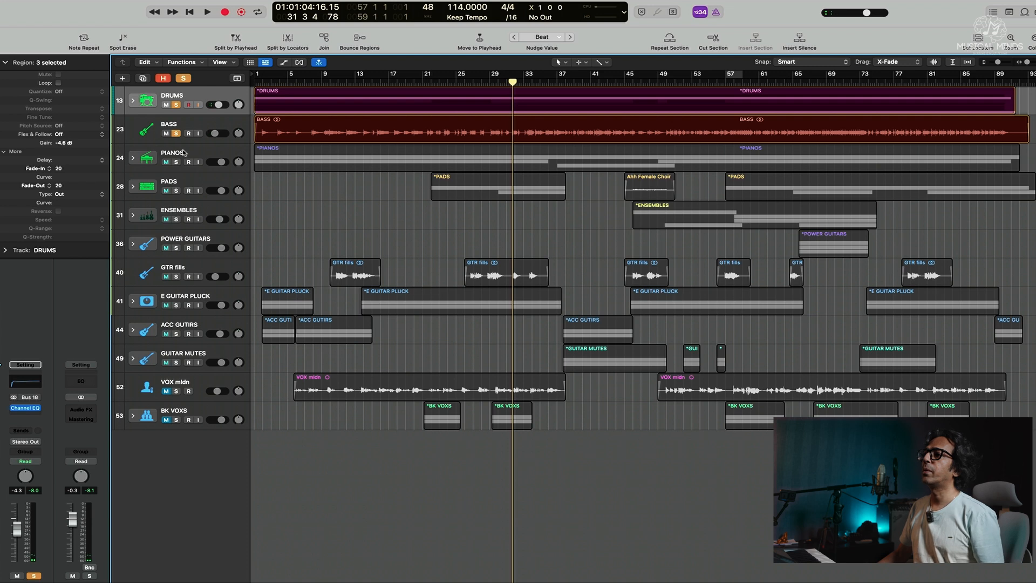
left_click(152, 159)
left_click(133, 158)
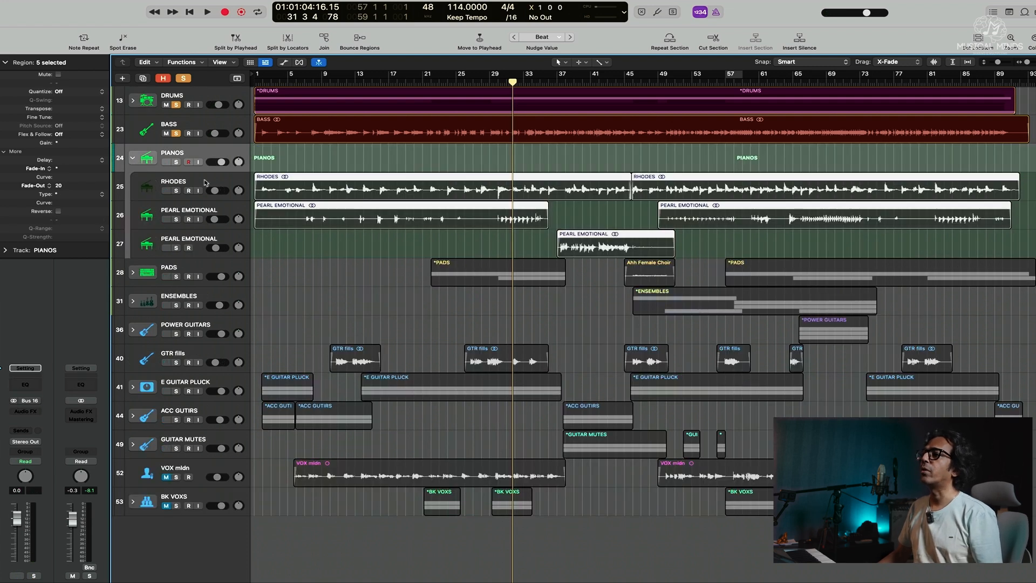
left_click(206, 182)
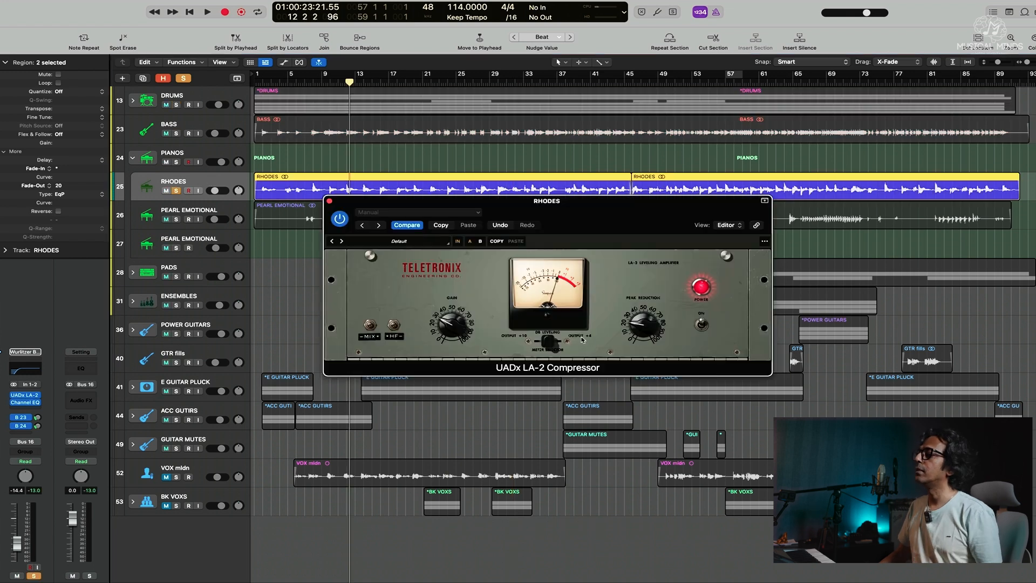
Listen to the soloed RHODES track from the song's start and from bar 13 with its LA-2 compressor open
key("Return")
key("space")
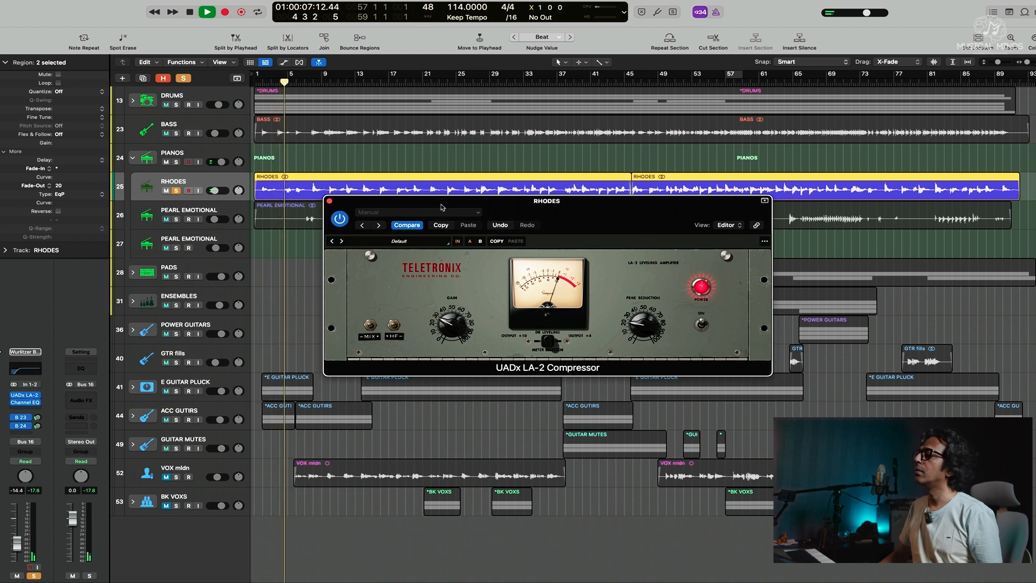
key("space")
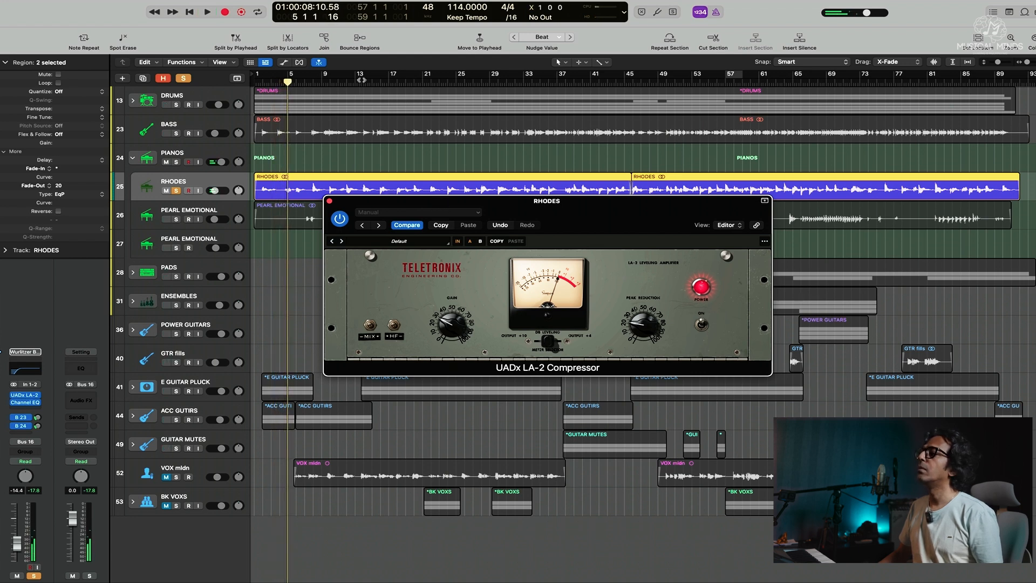
double_click(362, 80)
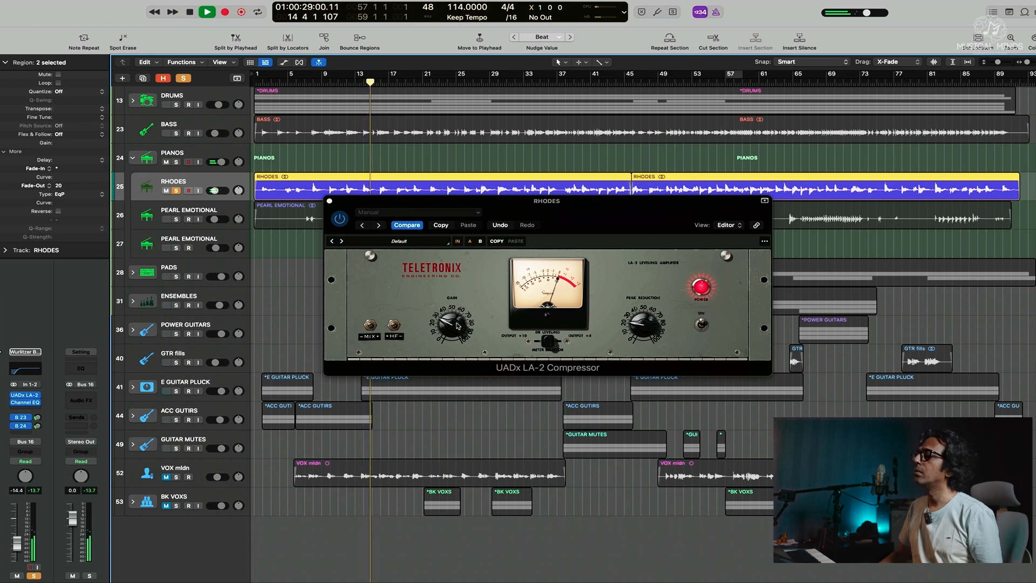
left_click(642, 326)
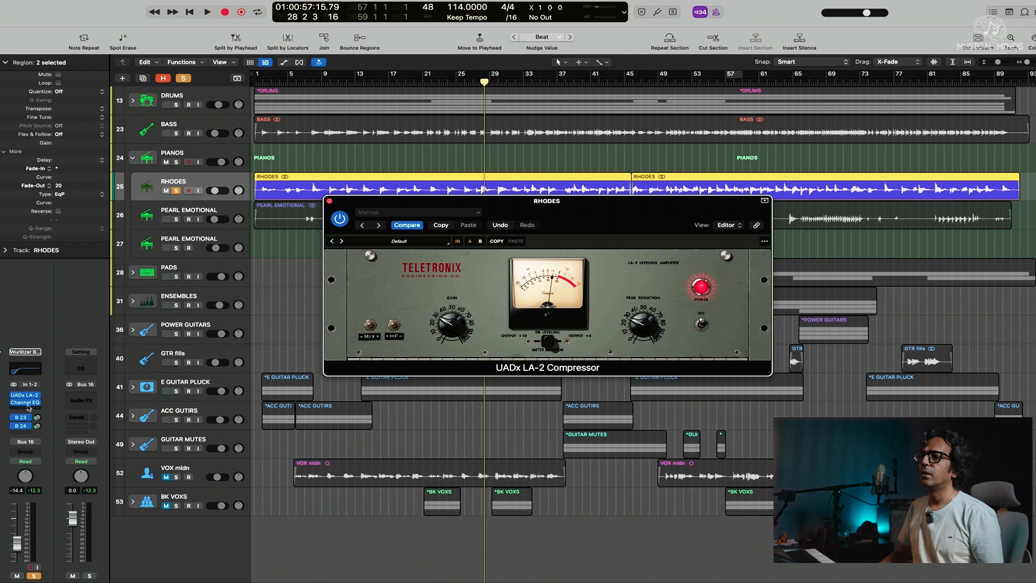
Open the Channel EQ on RHODES and compare the track's sound with the EQ bypassed and active
double_click(25, 369)
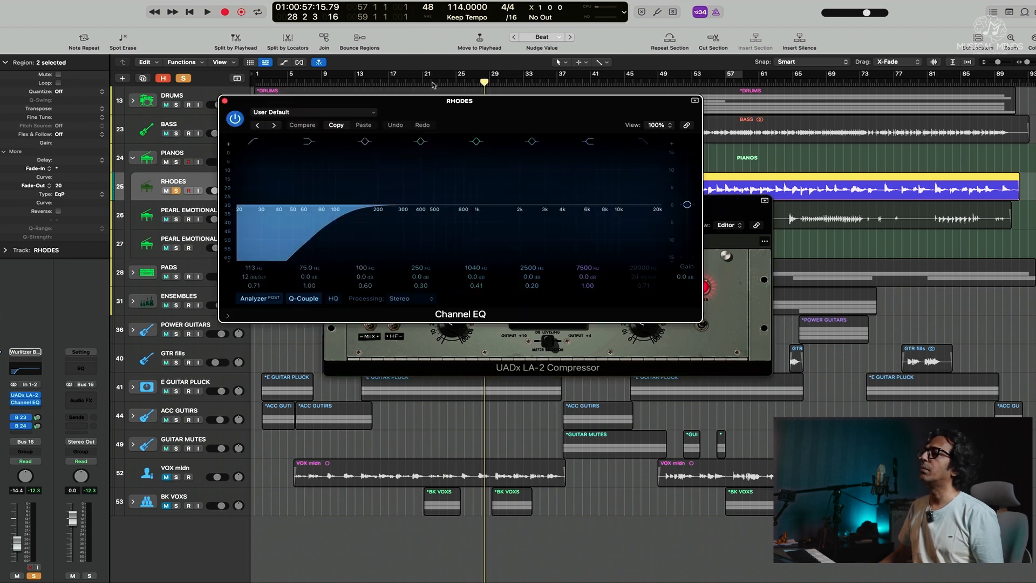
left_click_drag(428, 106, 528, 158)
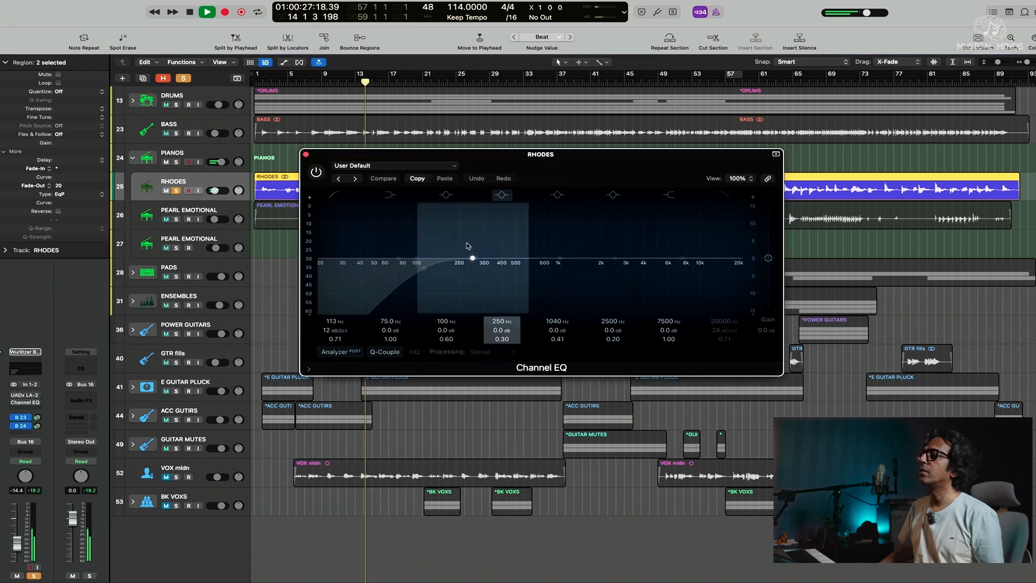
left_click_drag(472, 160, 489, 160)
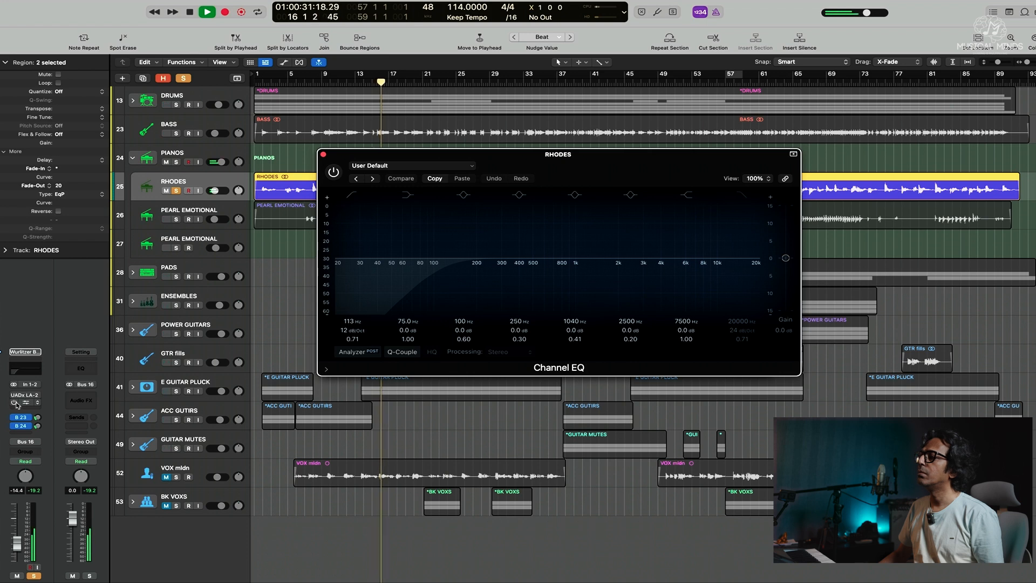
left_click(346, 353)
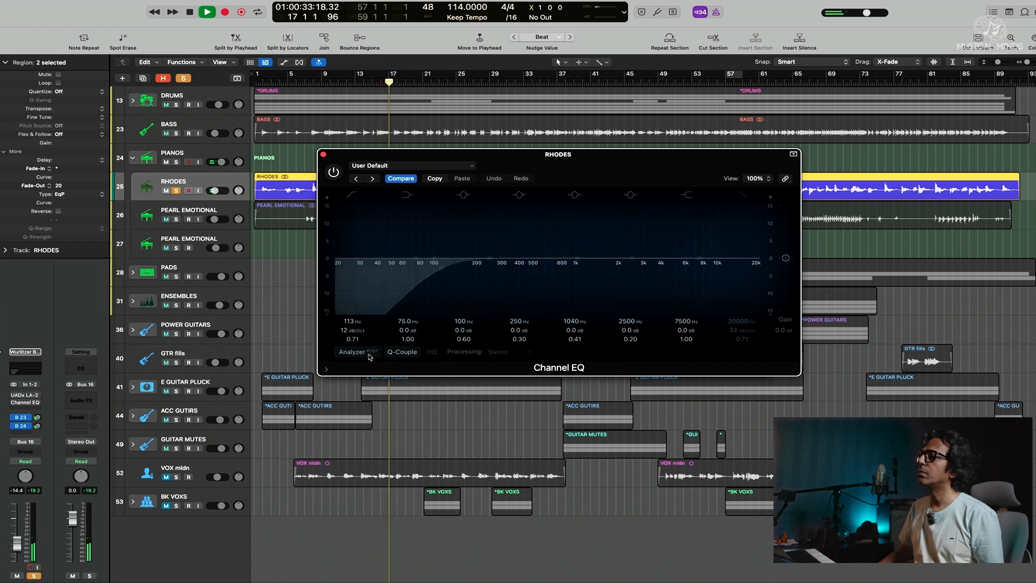
left_click(360, 353)
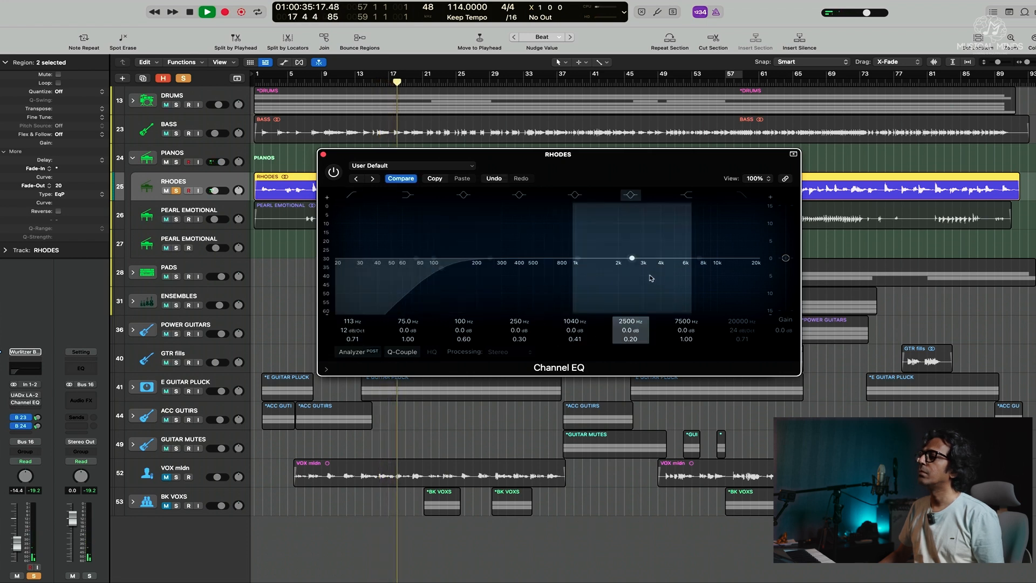
left_click(334, 172)
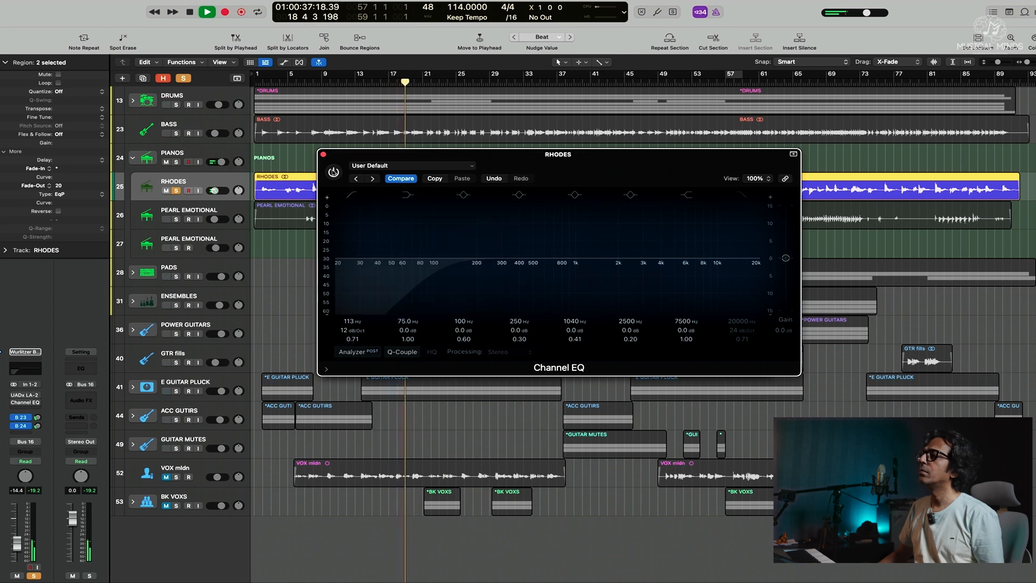
left_click(334, 171)
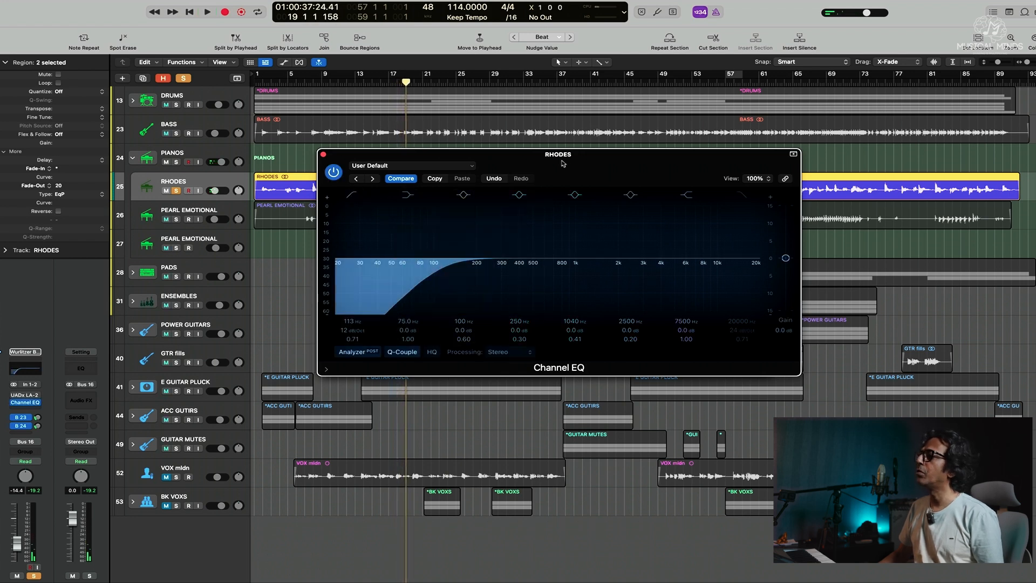
Set the low cut in the RHODES Channel EQ to 145 Hz with an 18 dB/Oct slope during playback
key("space")
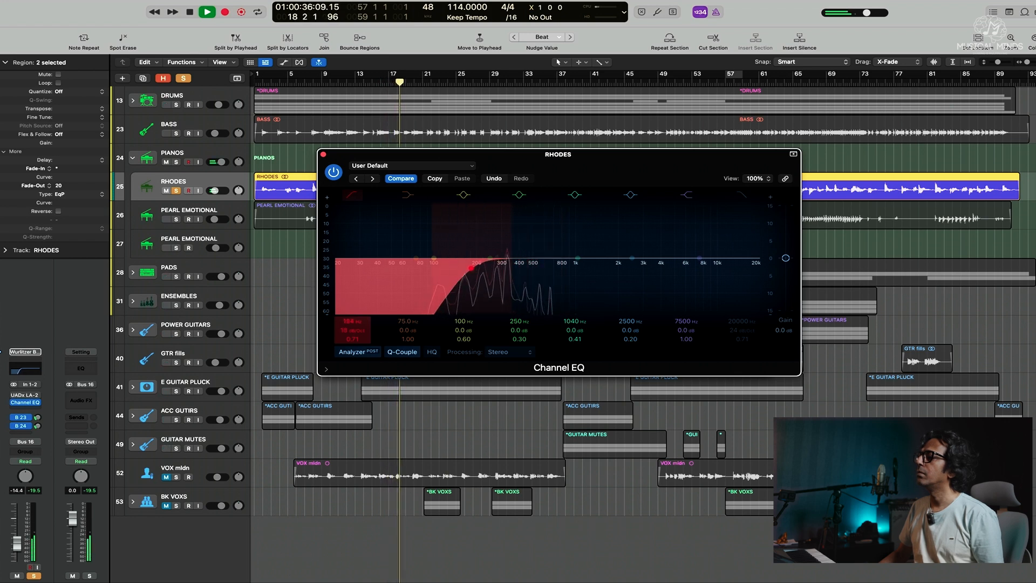
left_click_drag(353, 321, 352, 324)
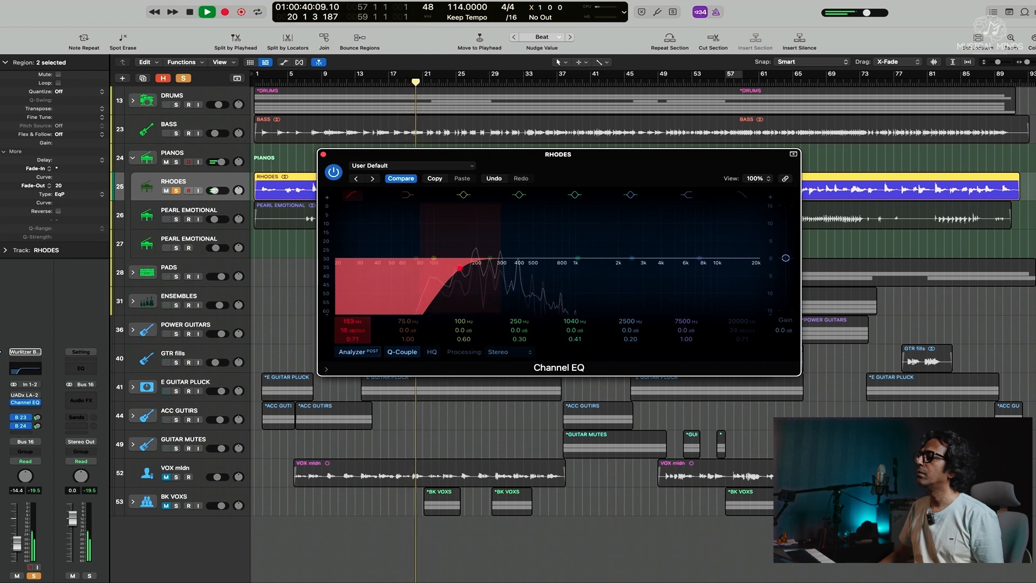
left_click_drag(362, 323, 361, 325)
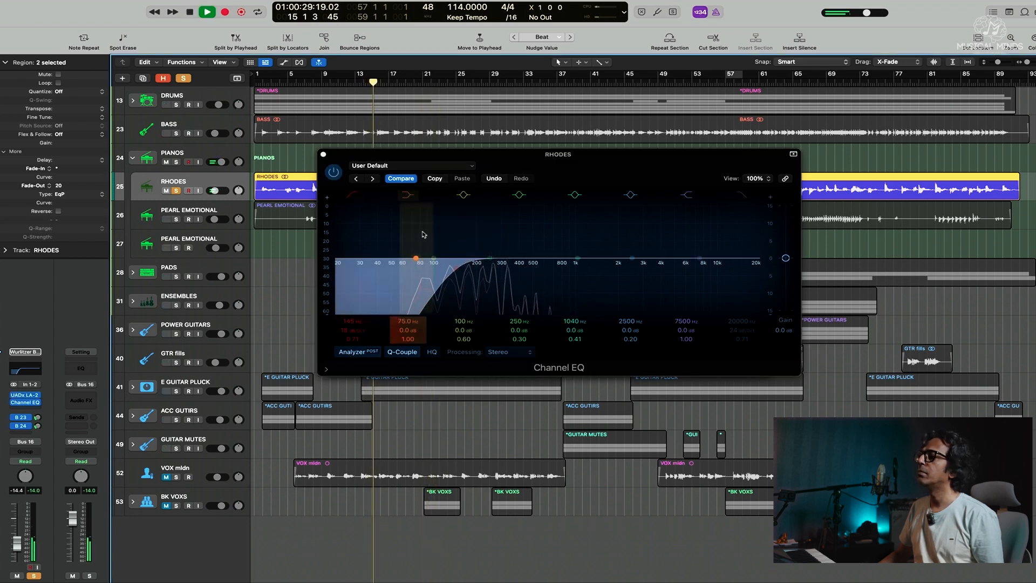
Close the Channel EQ and LA-2 compressor windows of the RHODES track
mouse_move(12, 396)
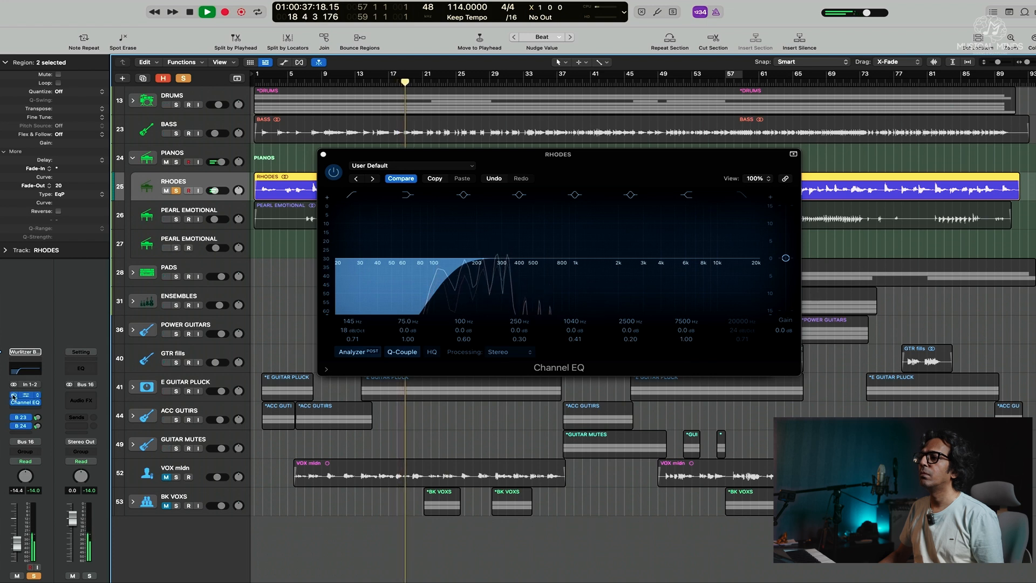
left_click_drag(500, 156, 493, 156)
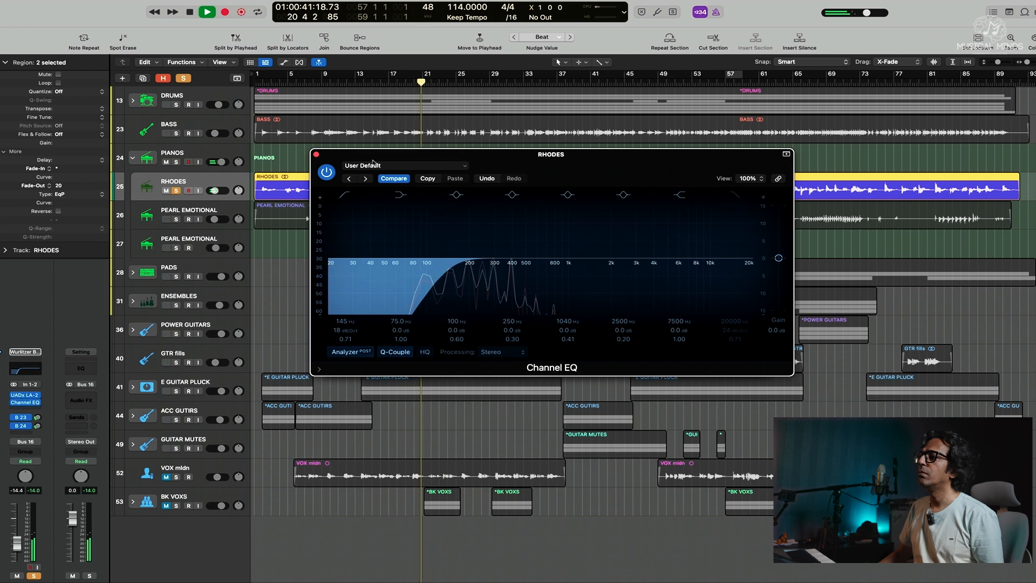
left_click(316, 154)
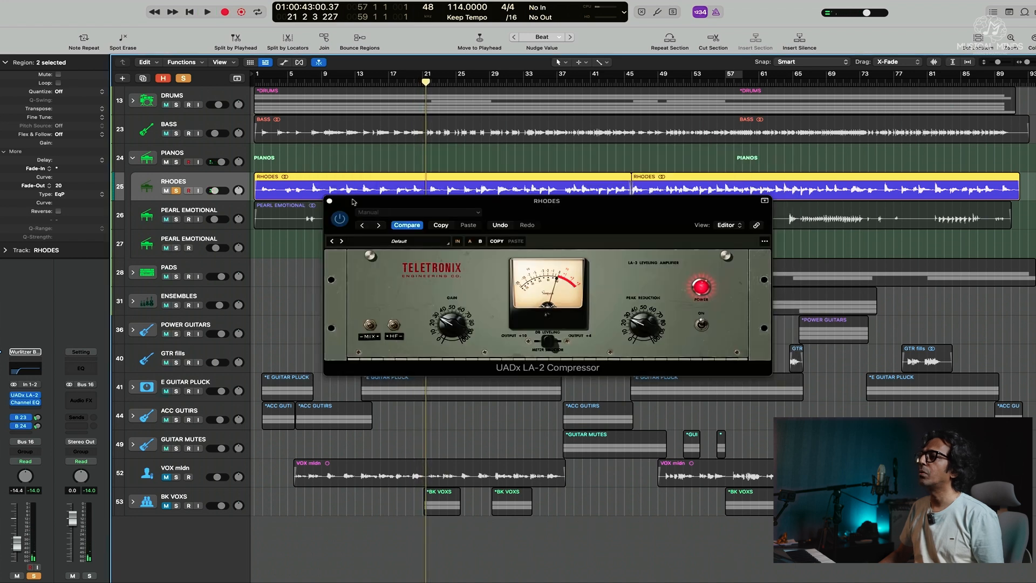
left_click(325, 201)
Solo only the PIANO fills track (the upper PEARL EMOTIONAL track) and play it from around bar 65
left_click(218, 216)
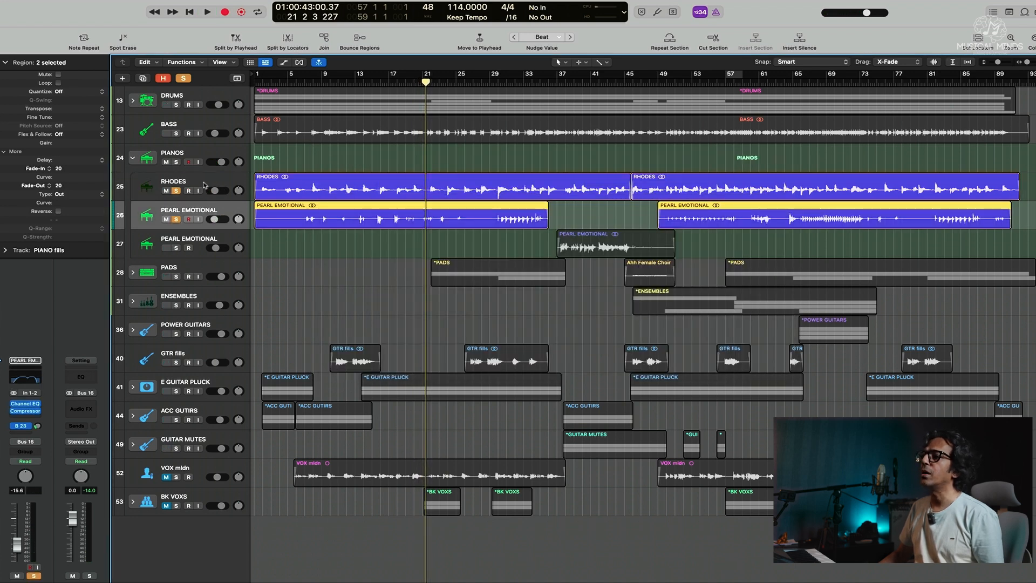
left_click(189, 209)
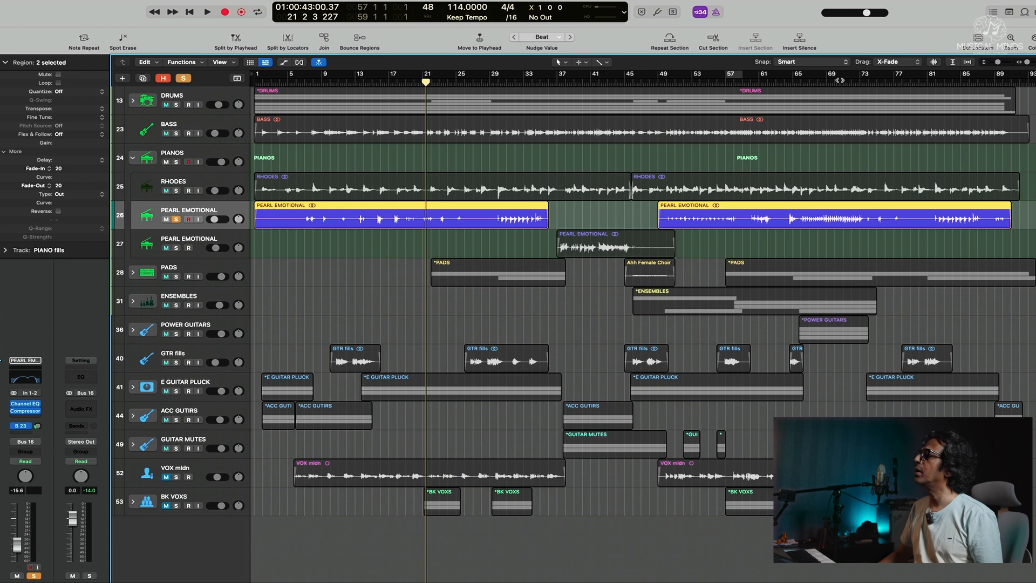
left_click(791, 81)
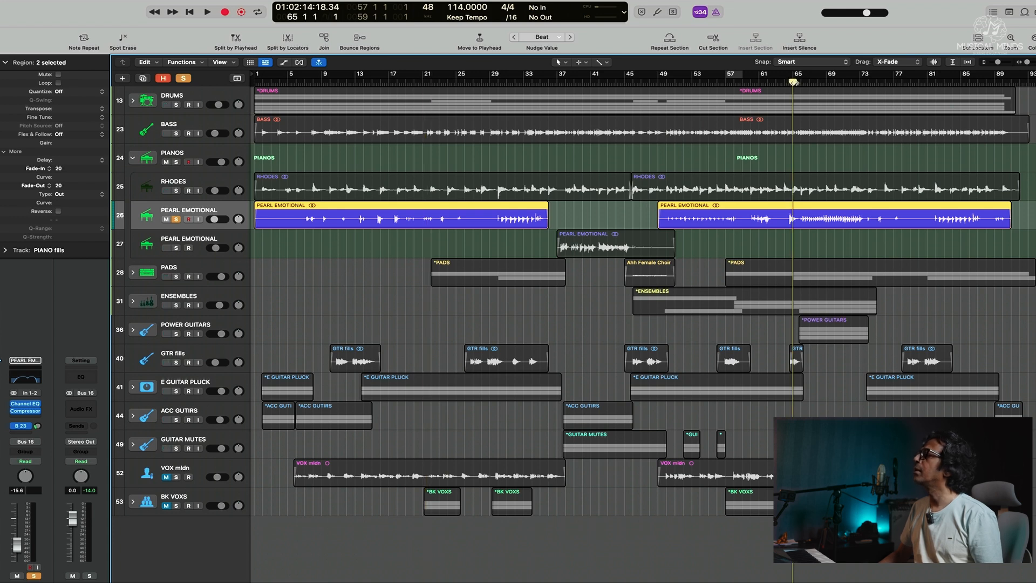
left_click(789, 82)
key("space")
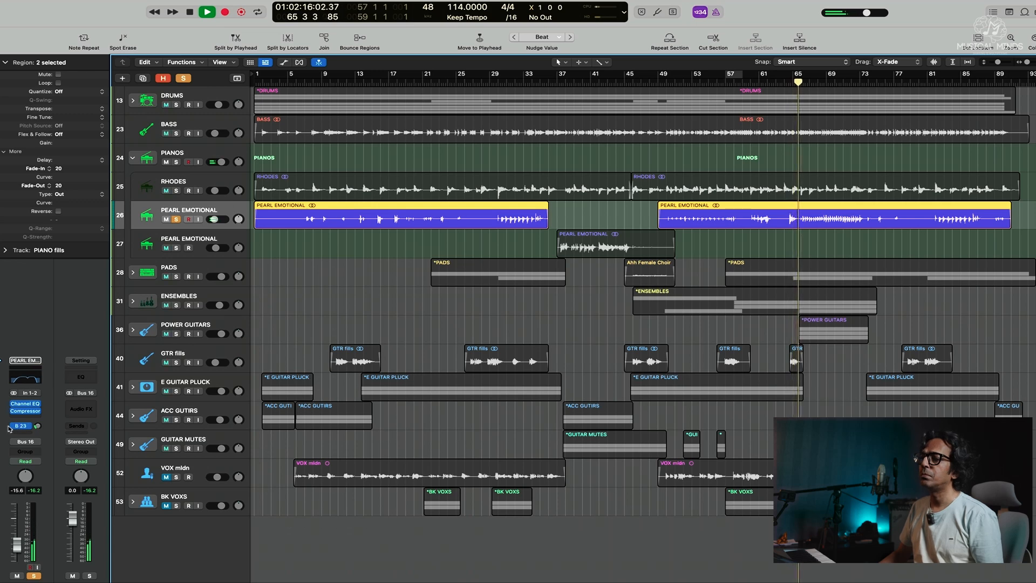
Compare the PIANO fills Channel EQ bypassed and active, and move its midrange cut to 1090 Hz at -3.6 dB
left_click(25, 405)
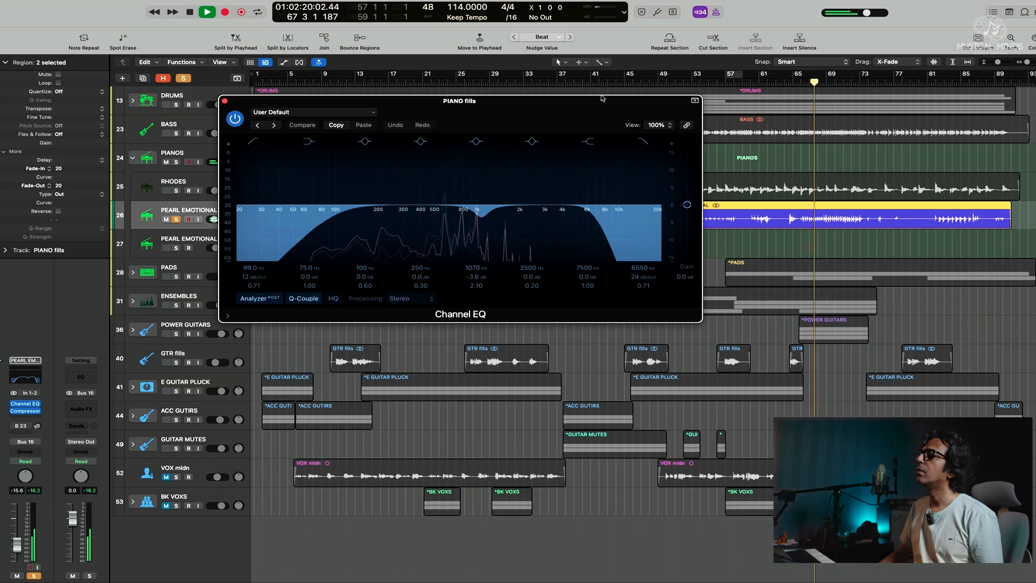
key("space")
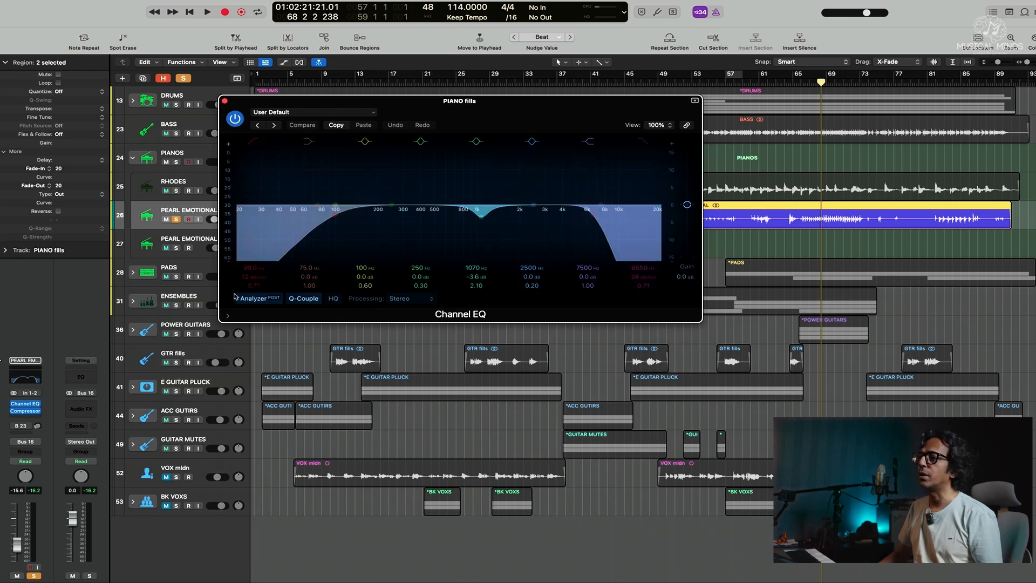
key("space")
left_click(235, 119)
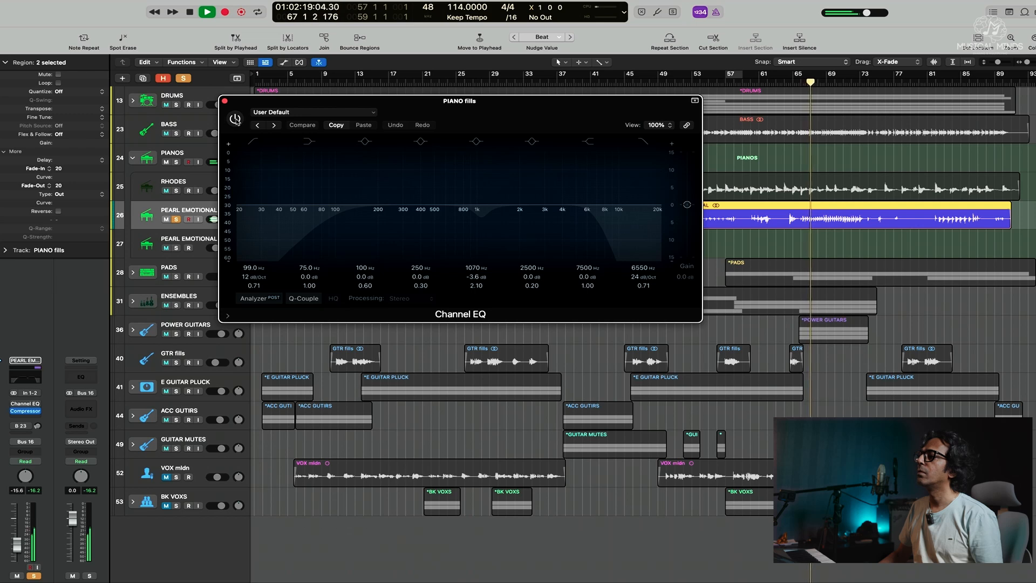
left_click(235, 118)
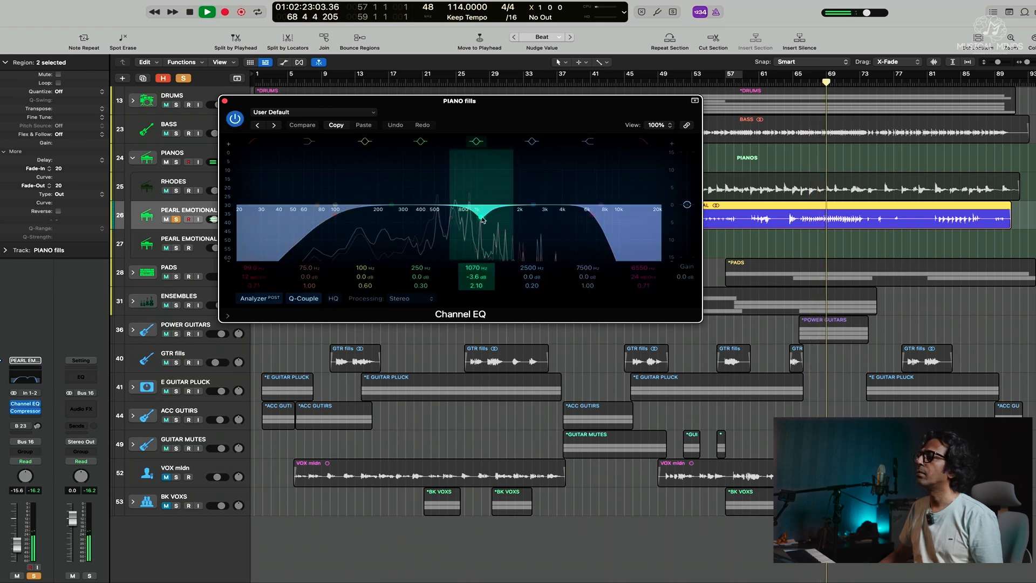
mouse_move(483, 220)
left_mouse_down()
mouse_move(481, 171)
mouse_move(481, 217)
mouse_move(465, 217)
mouse_move(482, 217)
left_mouse_up()
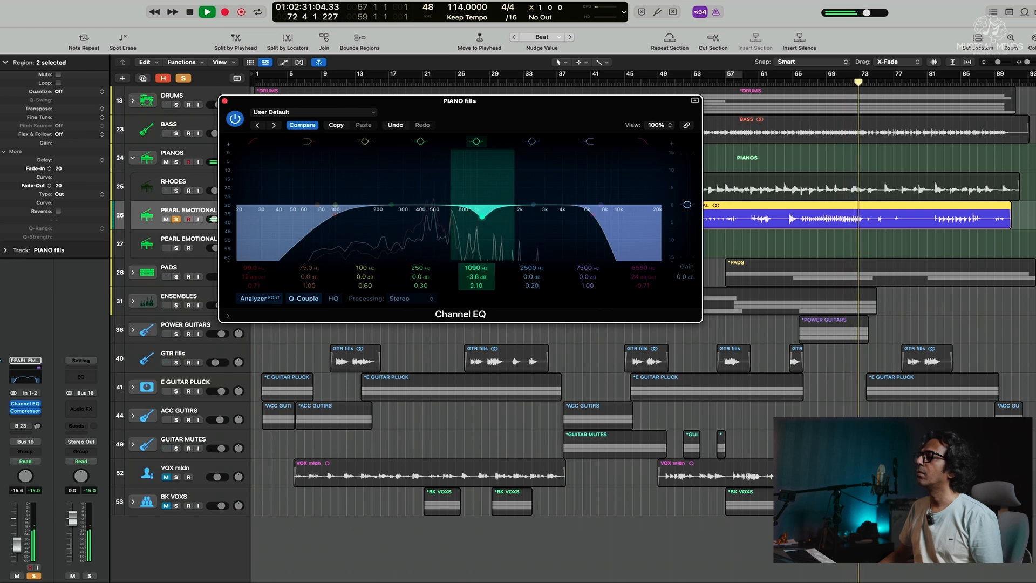
left_click_drag(392, 206, 414, 210)
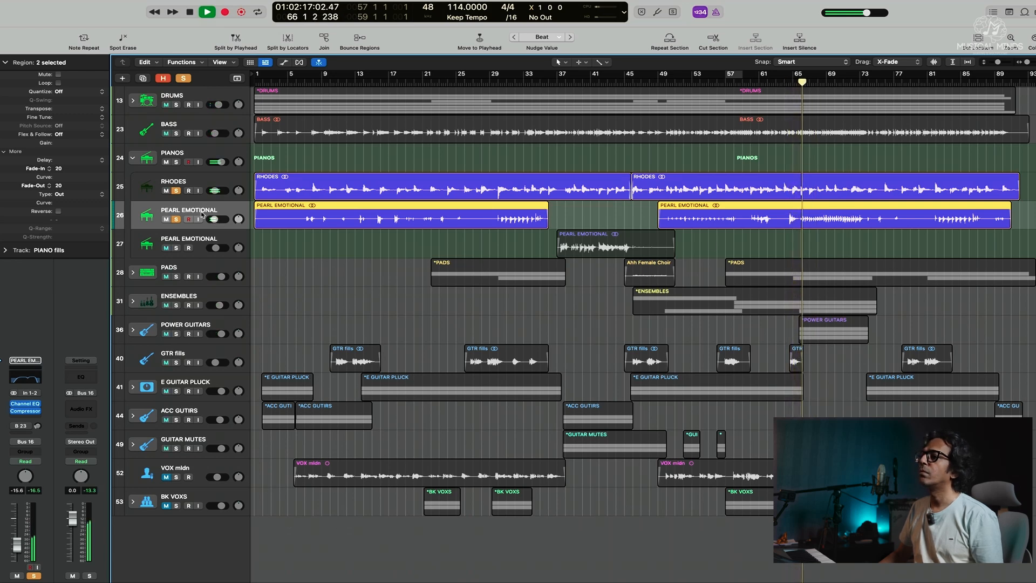
Balance the two soloed piano tracks, setting the RHODES volume to -16.2 dB and the PIANO fills volume to -12.8 dB
key("Up")
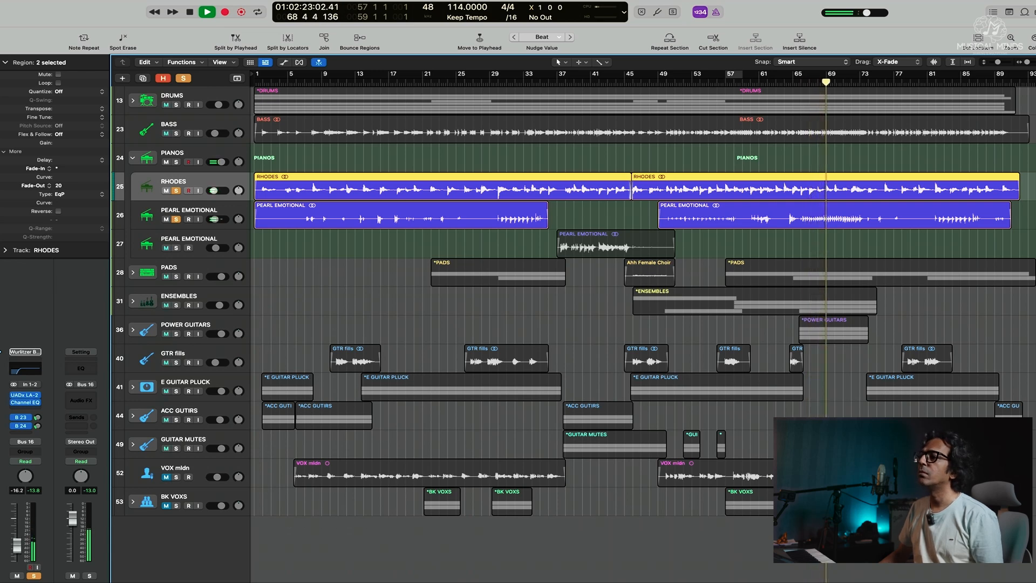
key("Down")
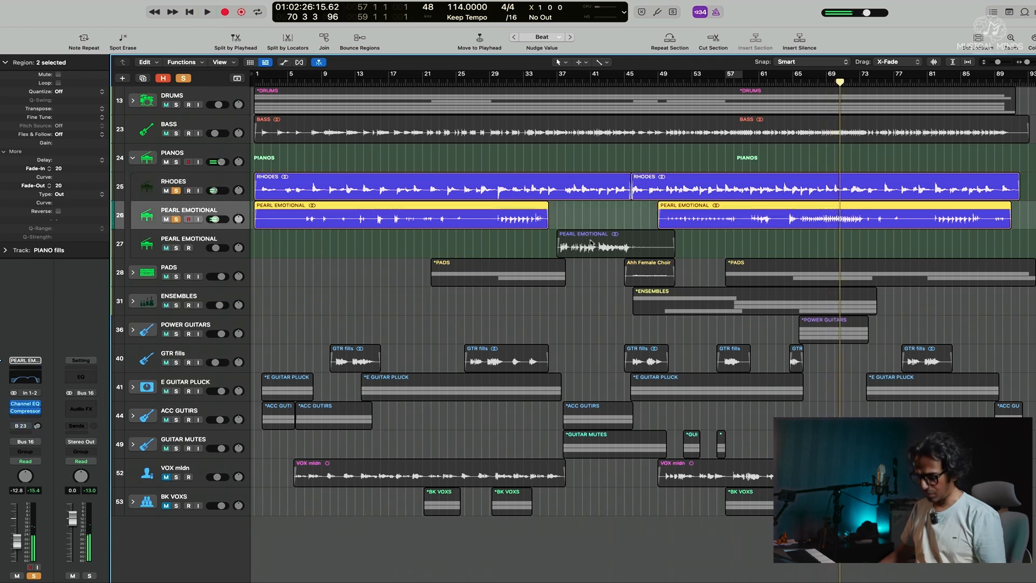
Select the PIANO SOLO track (the lower PEARL EMOTIONAL track) and solo it along with the other pianos
left_click(212, 238)
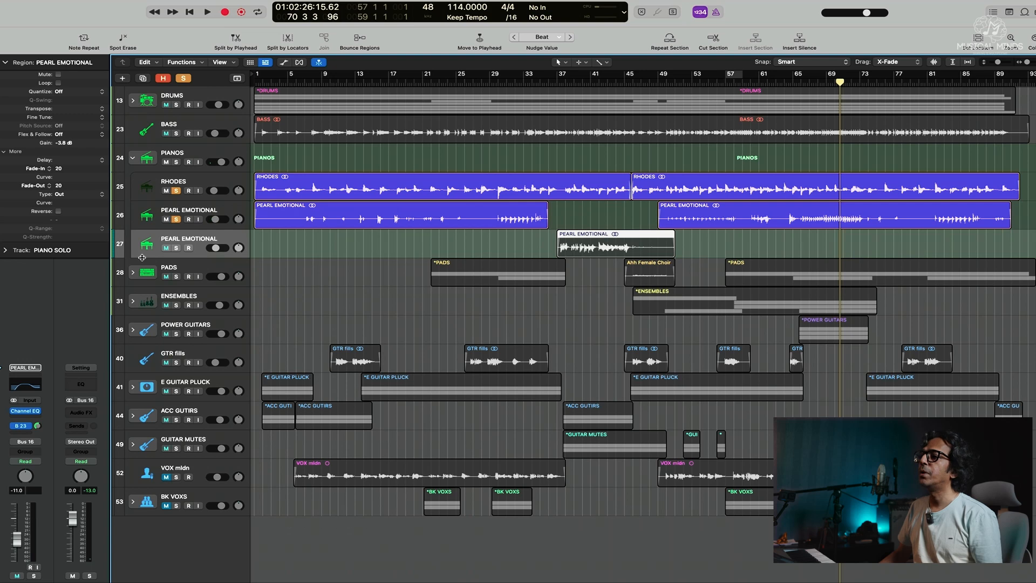
left_click(176, 248)
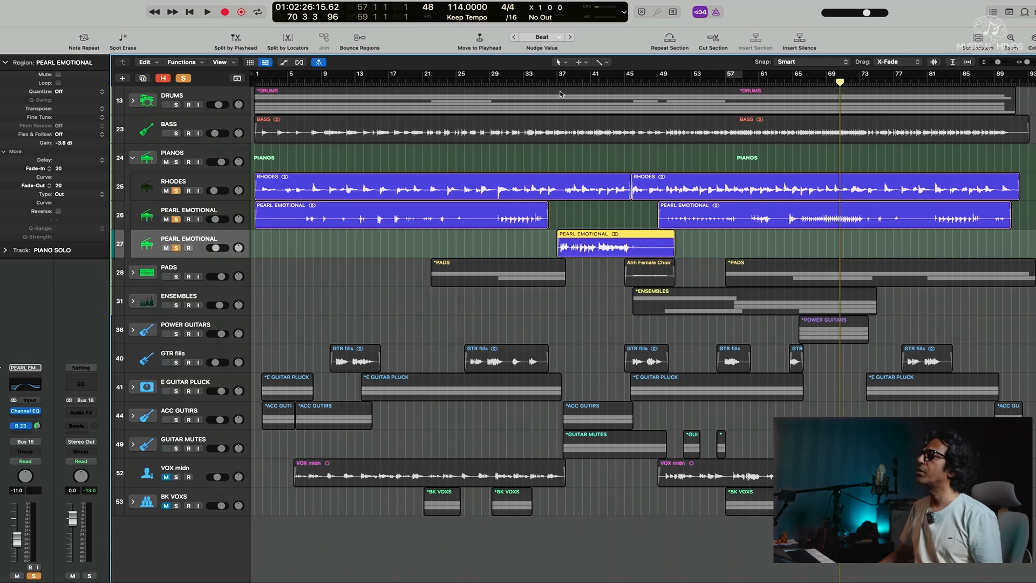
Play the PIANO SOLO part from bar 37, toggling the RHODES solo off and on to compare
key("shift+space")
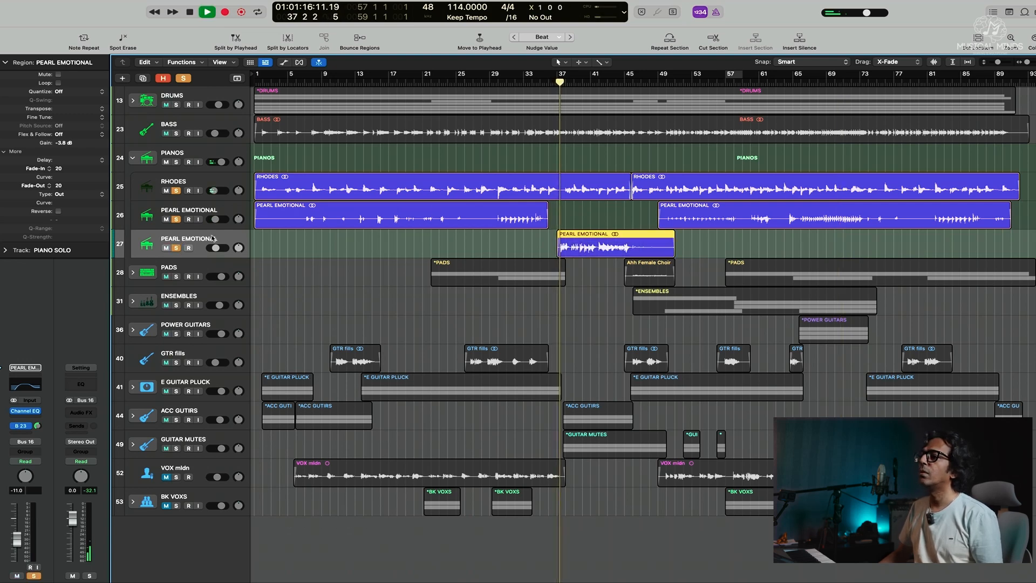
left_click(176, 190)
left_click(176, 191)
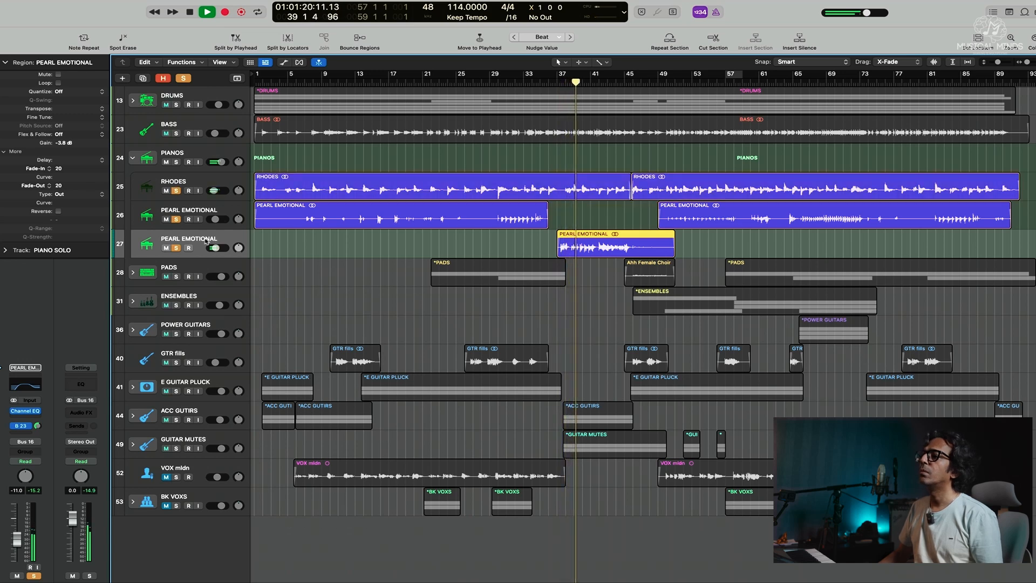
Open the Channel EQ of PIANO SOLO and unsolo RHODES and PIANO fills so only PIANO SOLO is soloed
left_click(26, 412)
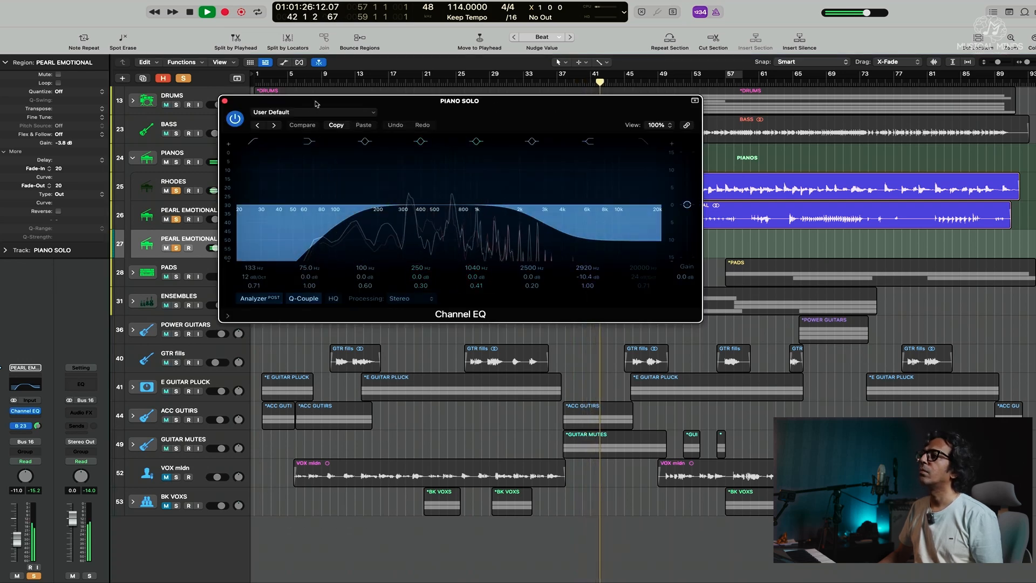
left_click_drag(317, 101, 472, 98)
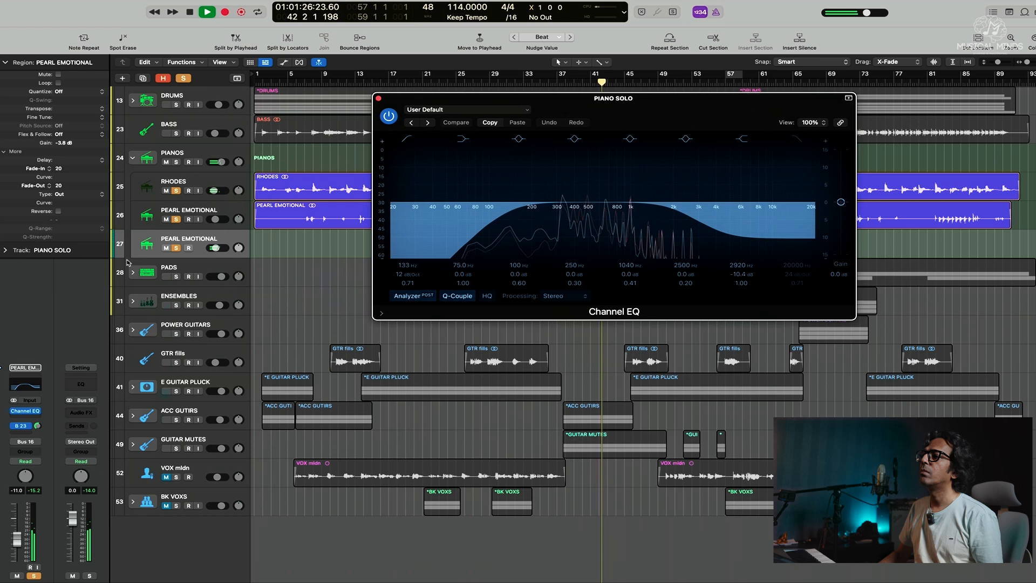
left_click(176, 219)
left_click(175, 191)
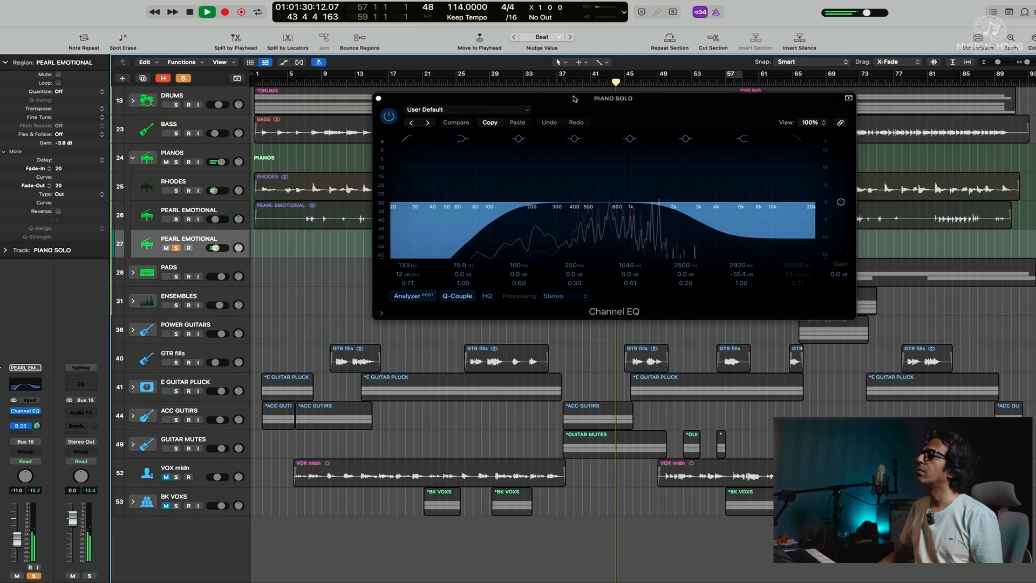
left_click_drag(539, 98, 430, 99)
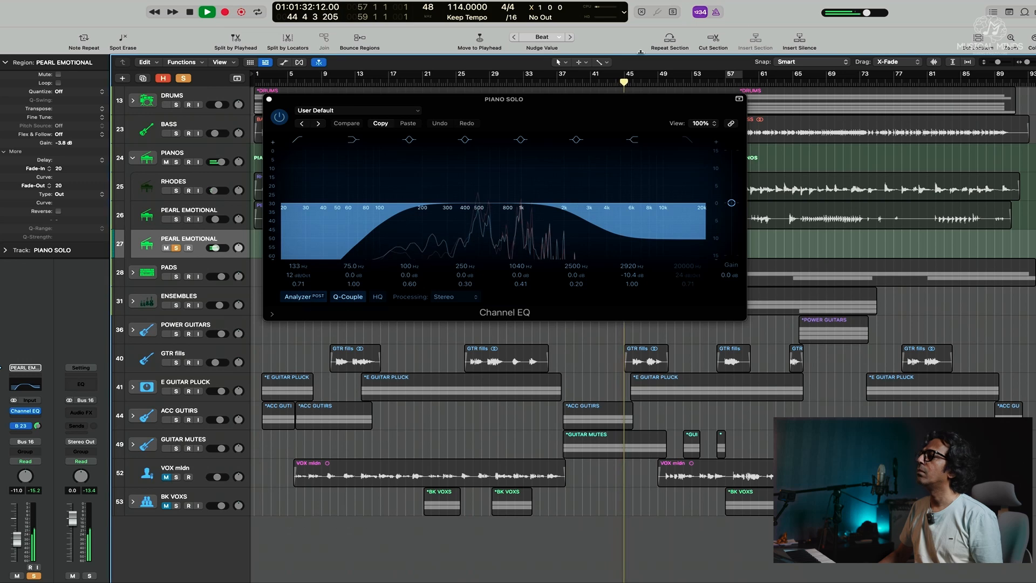
Add a Studio FET Compressor with a ratio of about 3.5:1 to PIANO SOLO and audition it from bar 37
key("space")
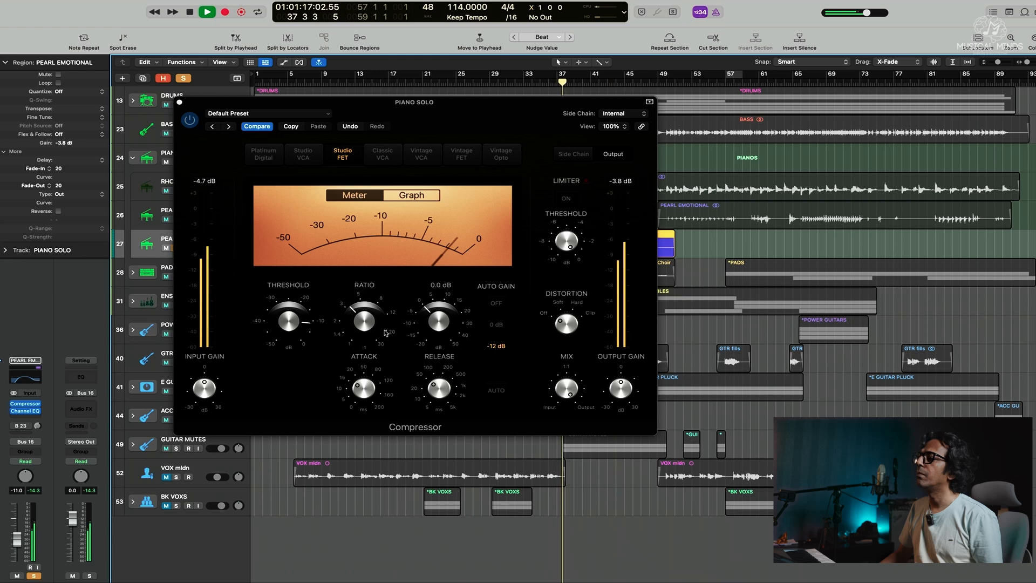
mouse_move(366, 327)
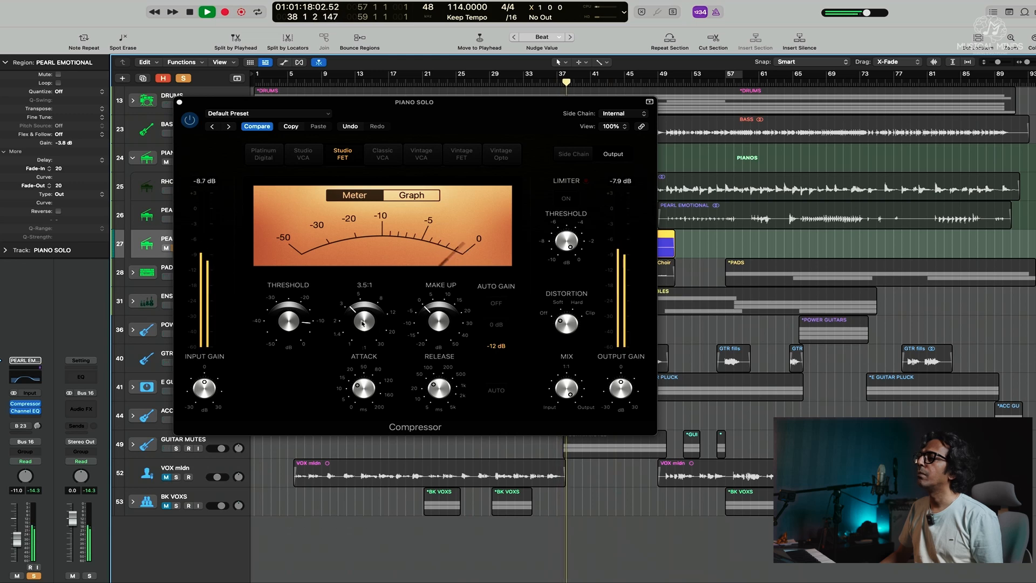
left_click(286, 324)
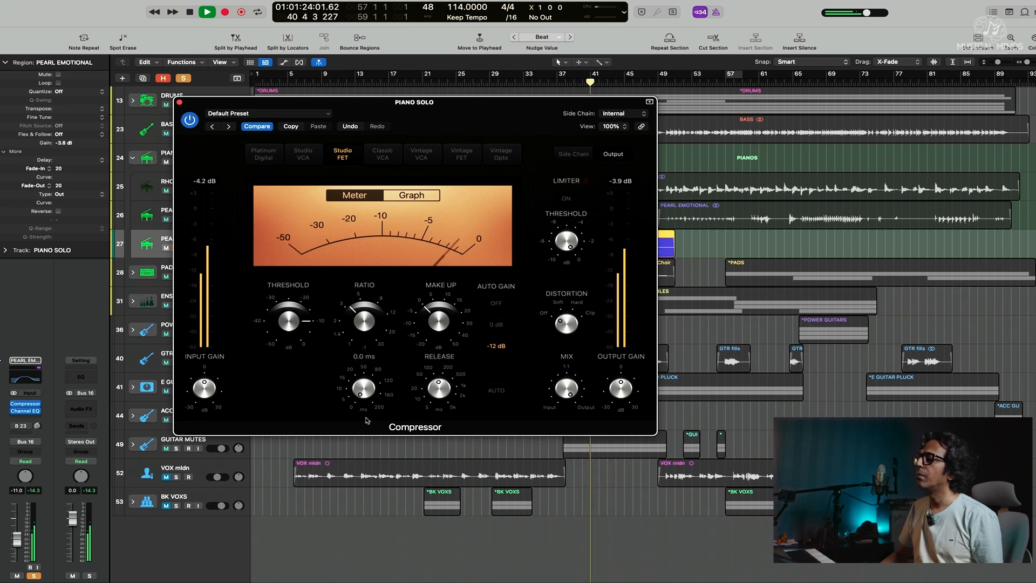
Set the PIANO SOLO Compressor's threshold to -16.0 dB while replaying the part
scroll(372, 371, "up", 1)
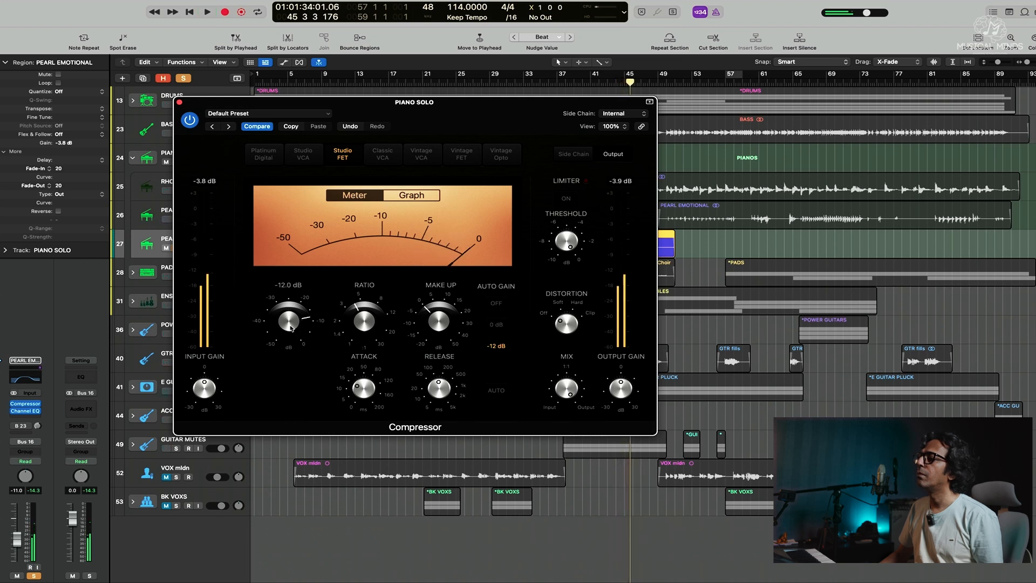
scroll(290, 327, "down", 1)
key("space")
scroll(295, 334, "down", 1)
left_click_drag(295, 335, 302, 359)
scroll(298, 350, "up", 2)
scroll(290, 321, "up", 5)
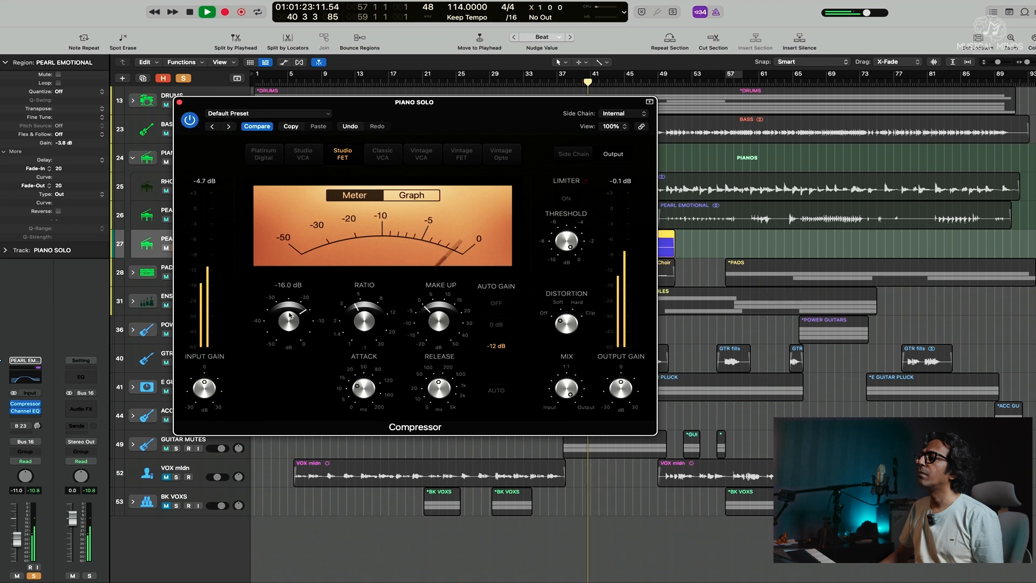
Adjust the PIANO SOLO Compressor's attack to about 29 ms and its release to 460 ms
mouse_move(365, 390)
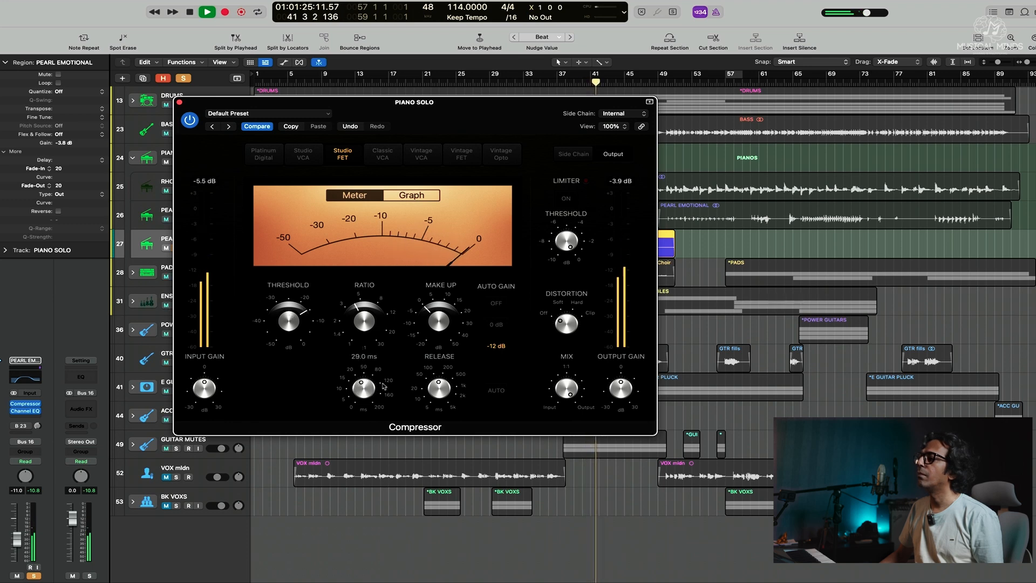
left_click_drag(444, 392, 436, 378)
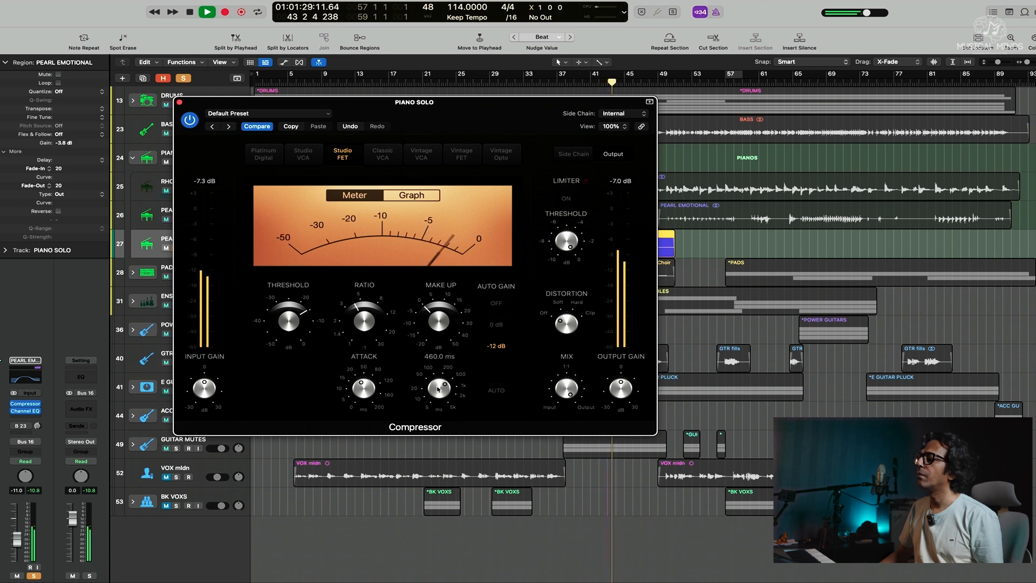
left_click_drag(369, 402, 370, 405)
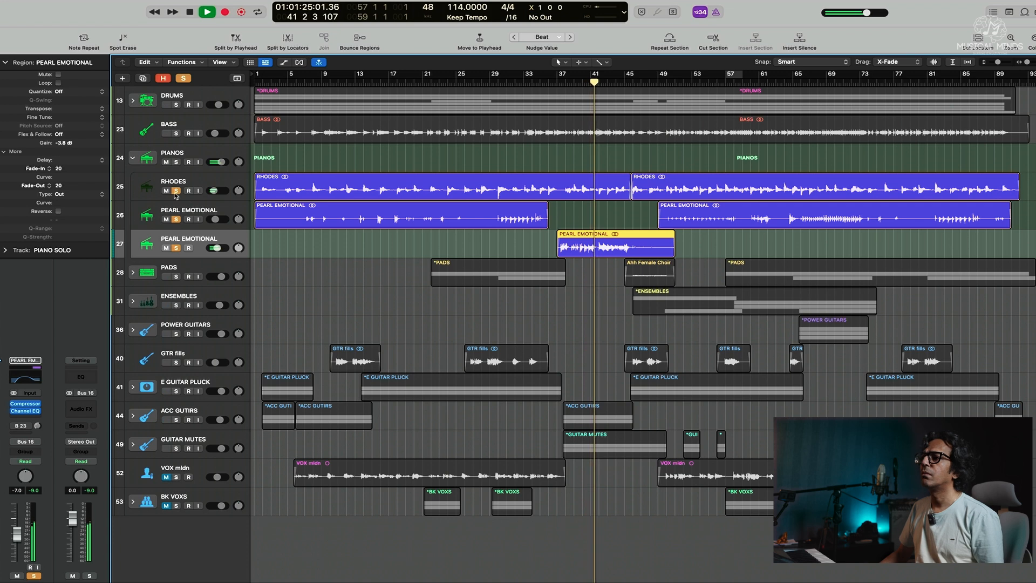
Stop playback, clear the piano solos and expand the PADS track stack
key("ctrl+space")
left_click(335, 271)
key("space")
left_click(179, 219)
left_click(183, 267)
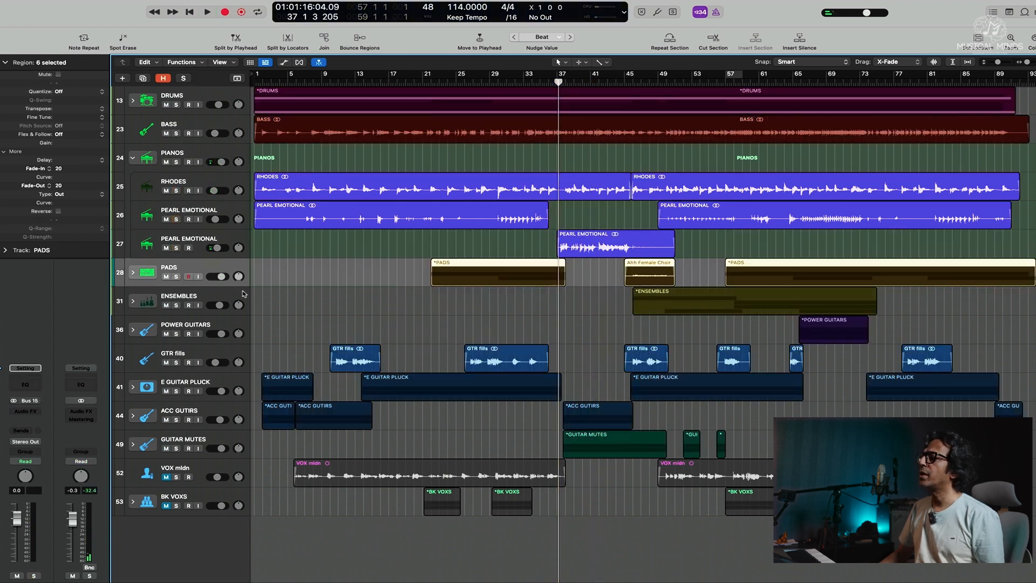
left_click(132, 273)
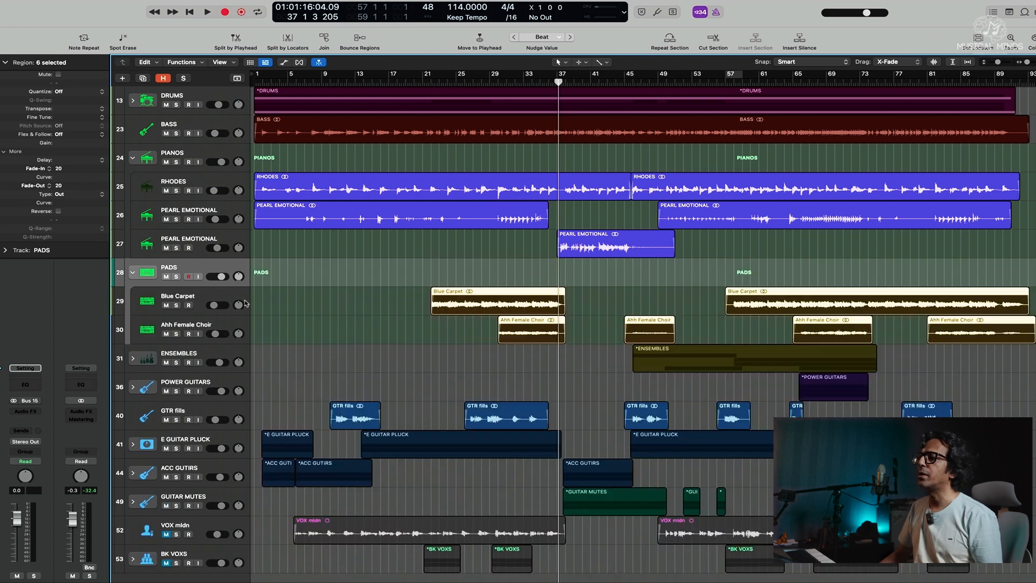
Solo the Blue Carpet pad track and play it from its first region
left_click(199, 297)
left_click(176, 305)
key("shift+space")
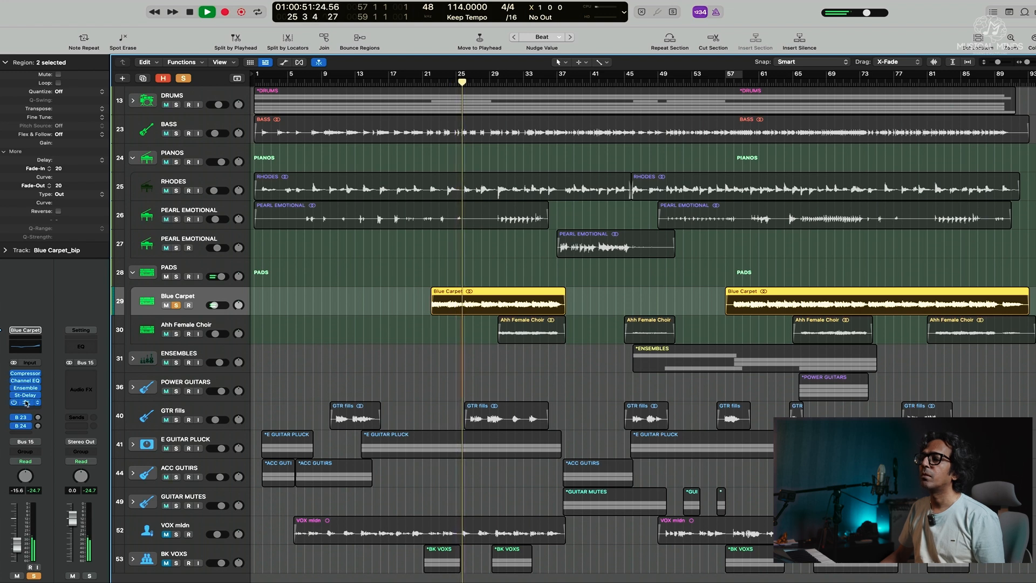
Enable the low-cut band in Blue Carpet's Channel EQ
left_click(25, 380)
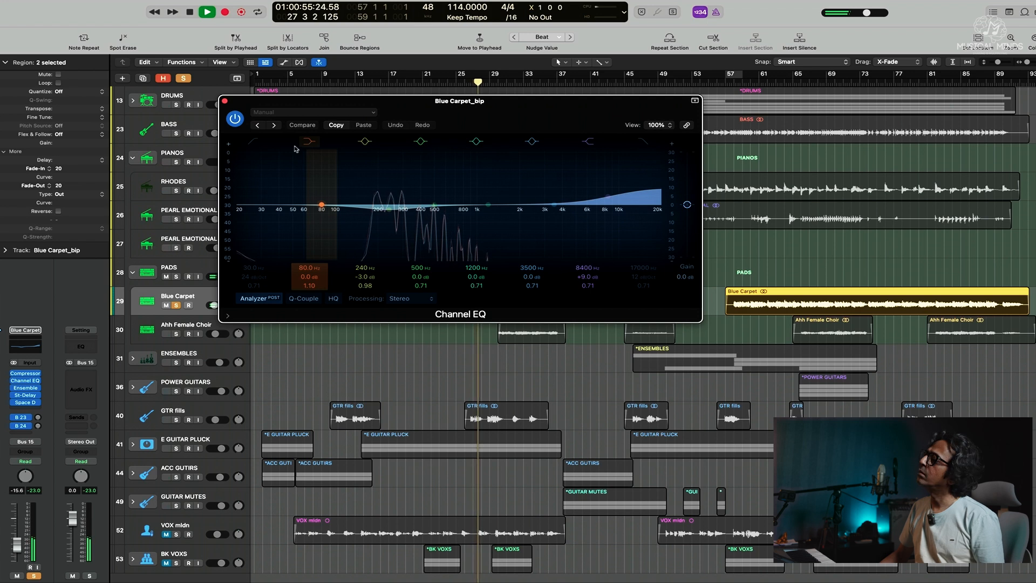
key("space")
left_click(252, 144)
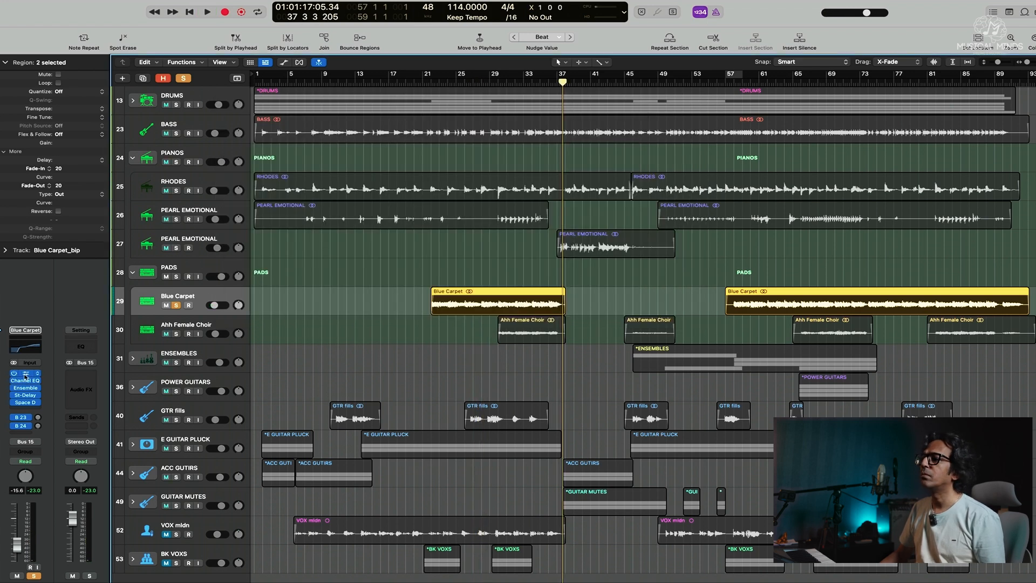
Lower the threshold of Blue Carpet's Compressor during playback, then close the plug-in and stop
left_click(25, 377)
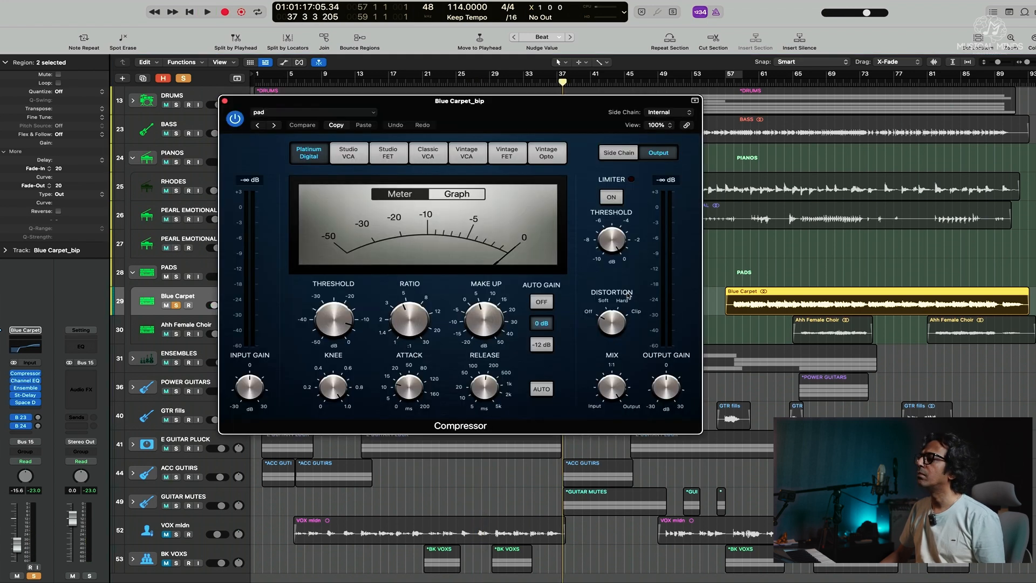
key("space")
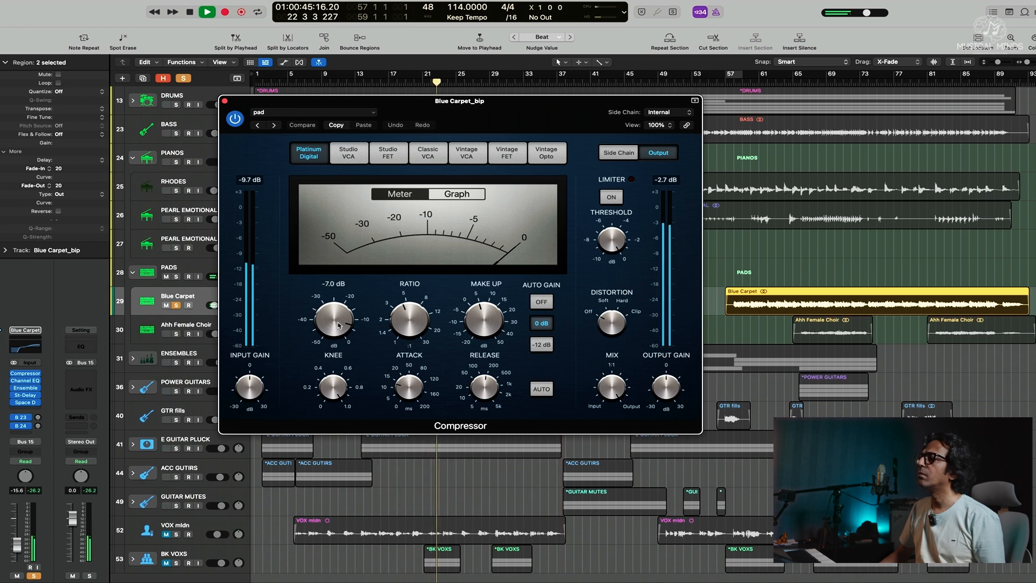
left_click_drag(340, 331, 341, 336)
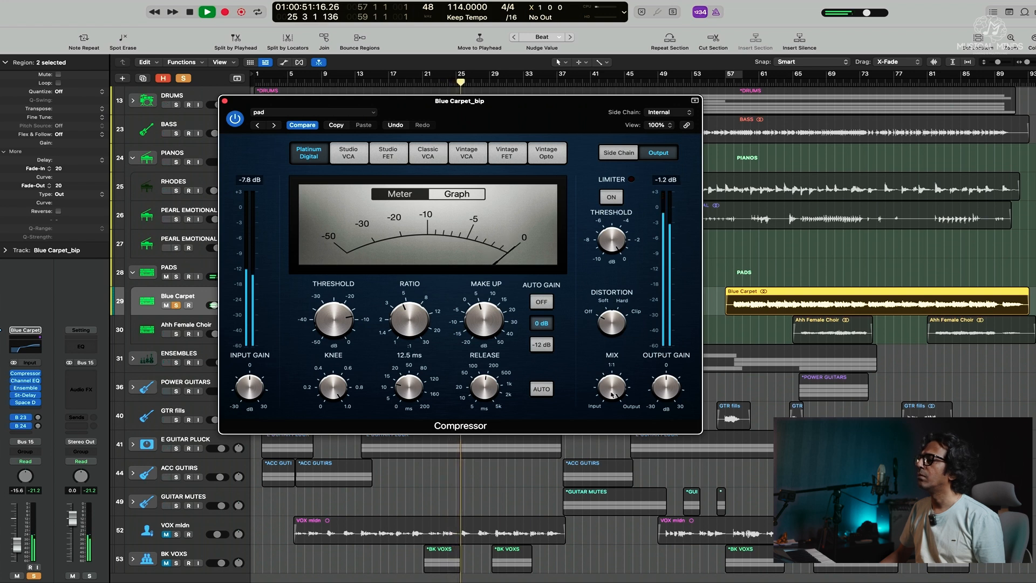
left_click_drag(342, 103, 342, 102)
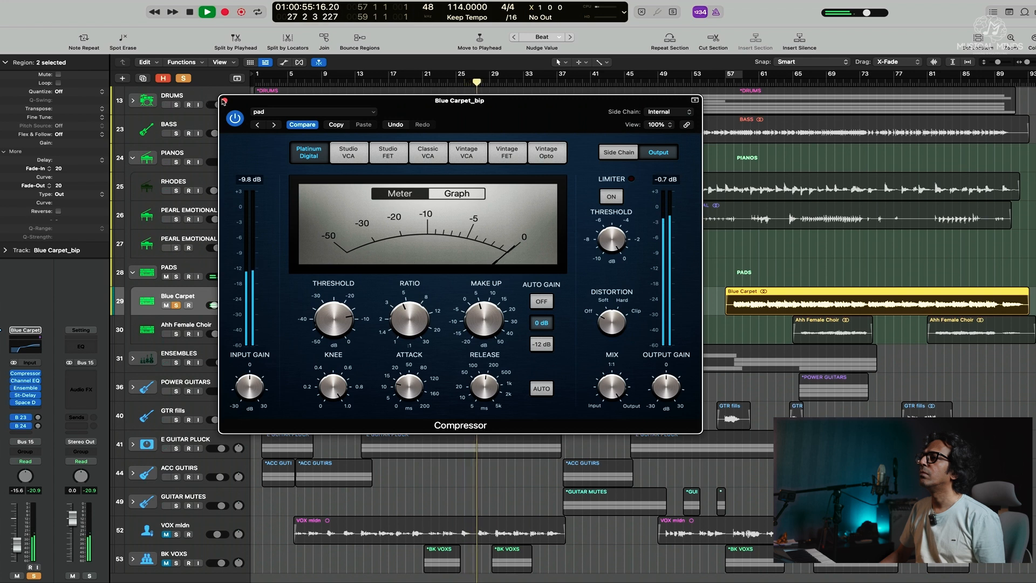
left_click(224, 101)
key("space")
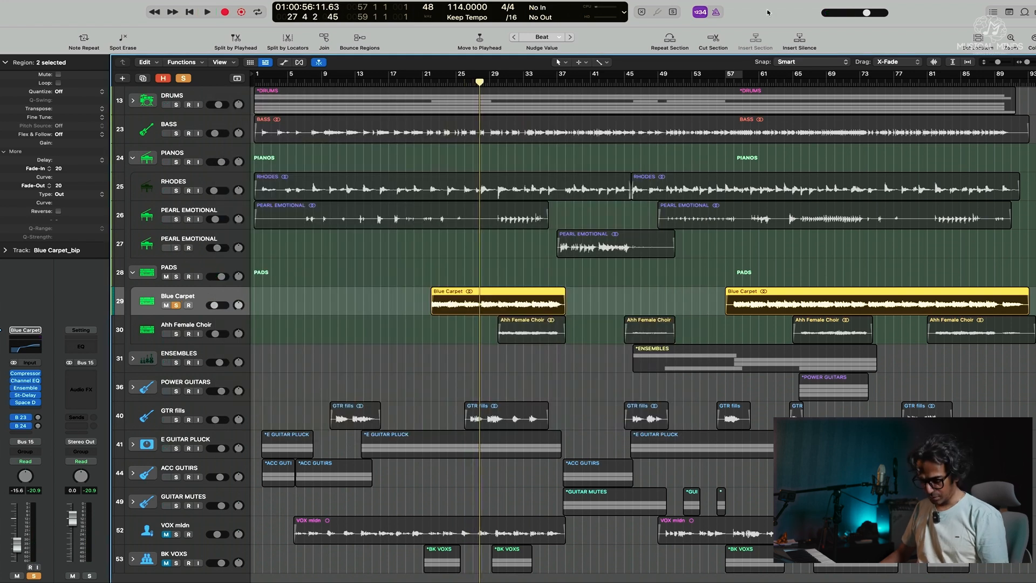
Solo the Ahh Female Choir track, play it from bar 30 and adjust the ratio of a Compressor on it
key("Down")
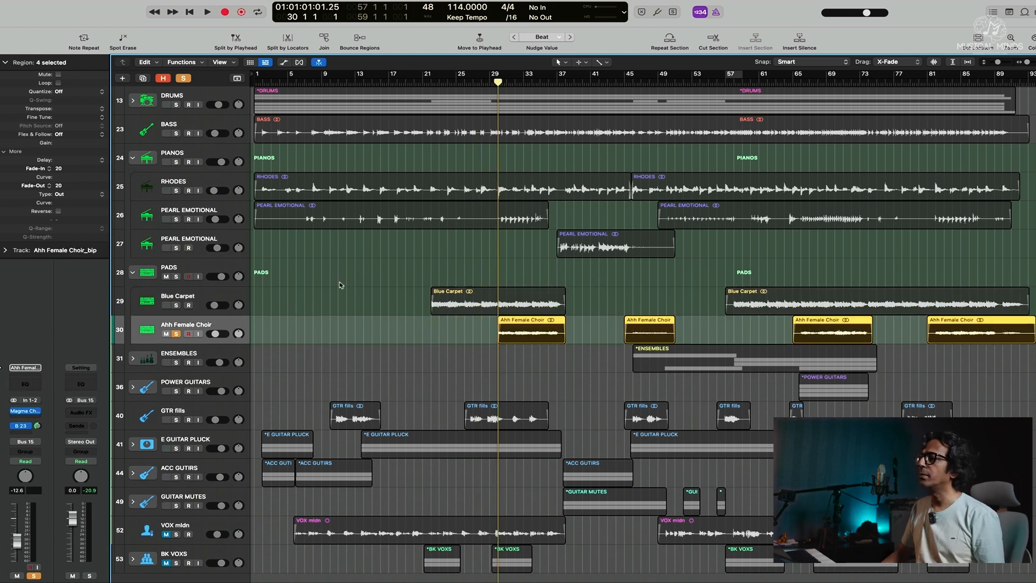
key("v")
key("space")
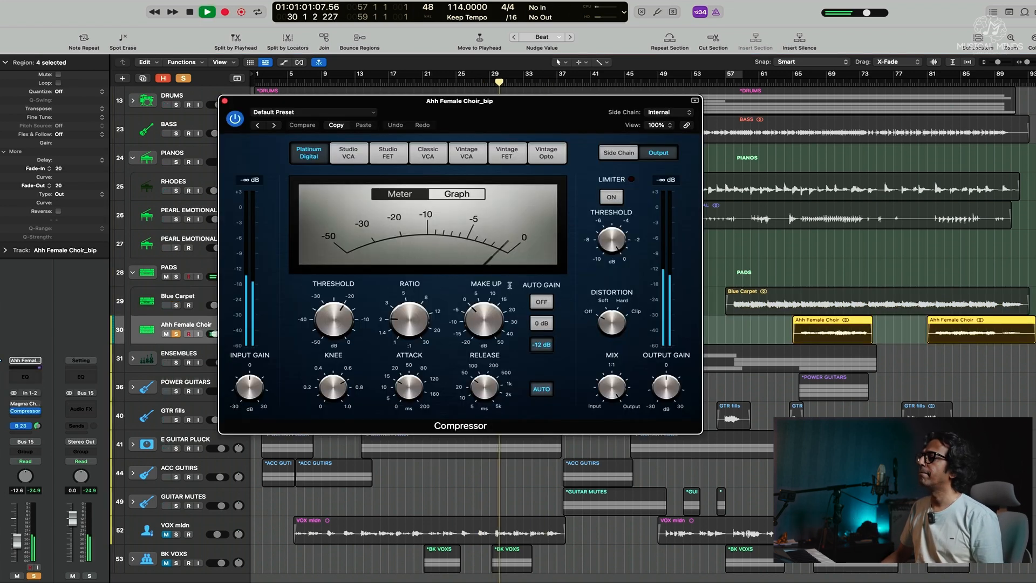
left_click_drag(417, 324, 416, 322)
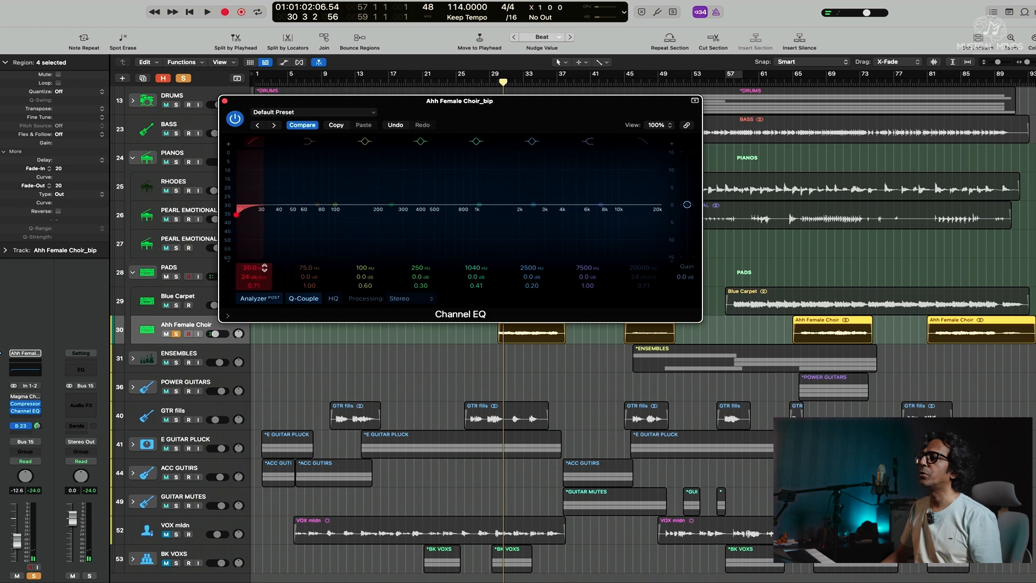
Set a 24 dB/Oct low cut at 113 Hz in the Ahh Female Choir Channel EQ while it plays
key("space")
left_click_drag(236, 215, 419, 215)
left_click_drag(350, 215, 343, 215)
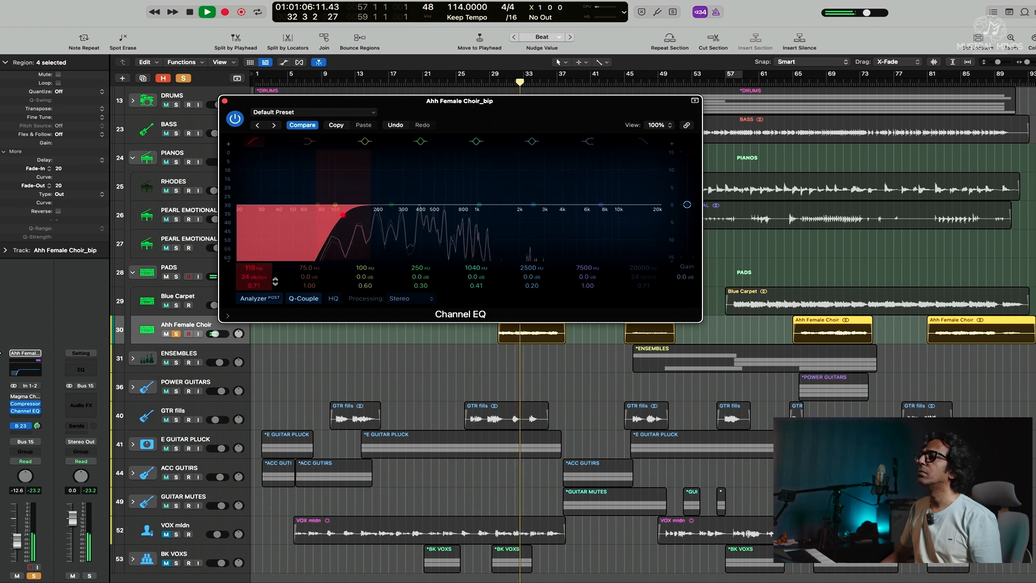
key("space")
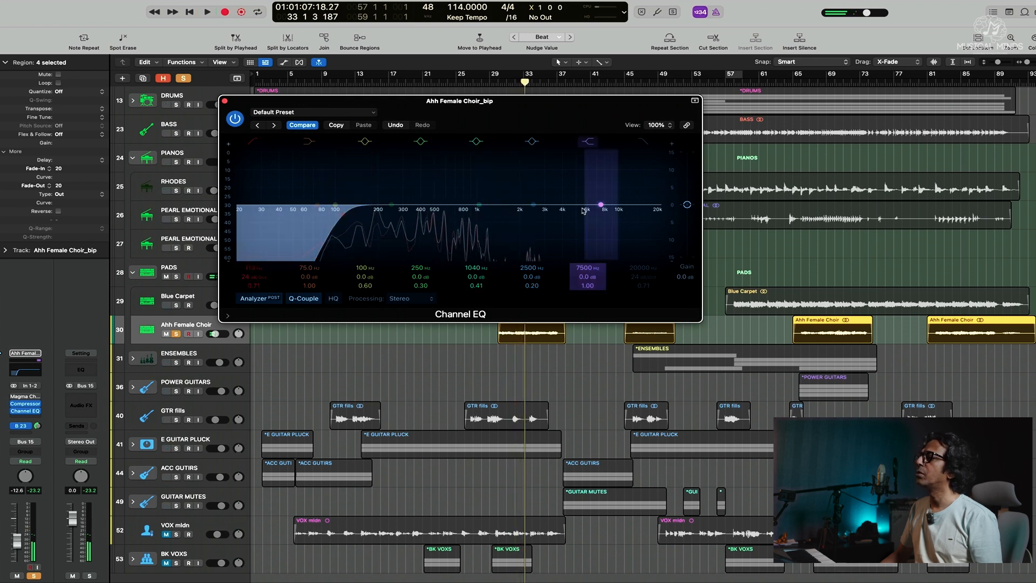
Shape the choir's EQ with a +4.3 dB high shelf at 4220 Hz, a -0.5 dB dip at 990 Hz and the low cut at 109 Hz
key("space")
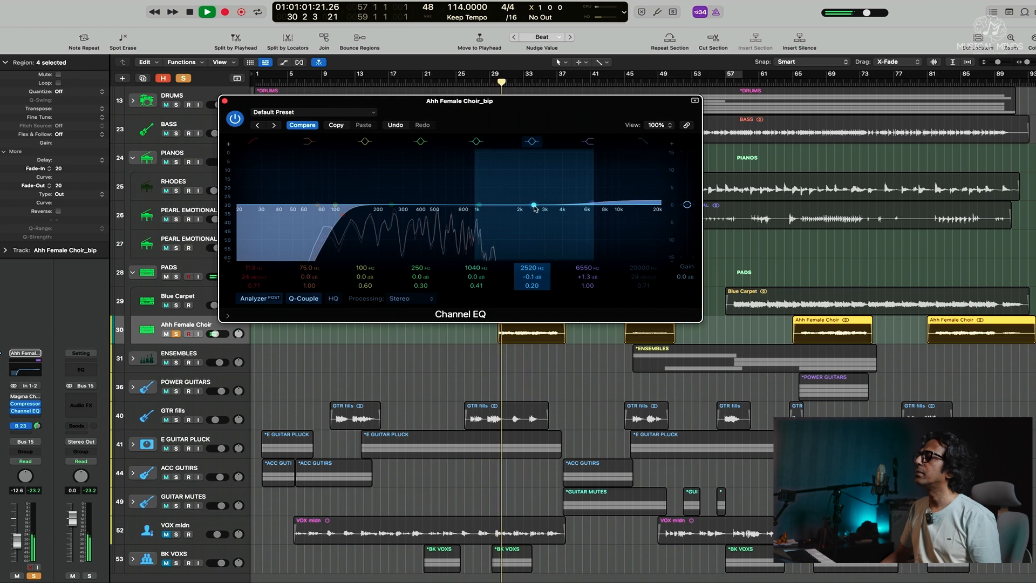
left_click_drag(633, 210, 609, 198)
left_click_drag(480, 208, 477, 210)
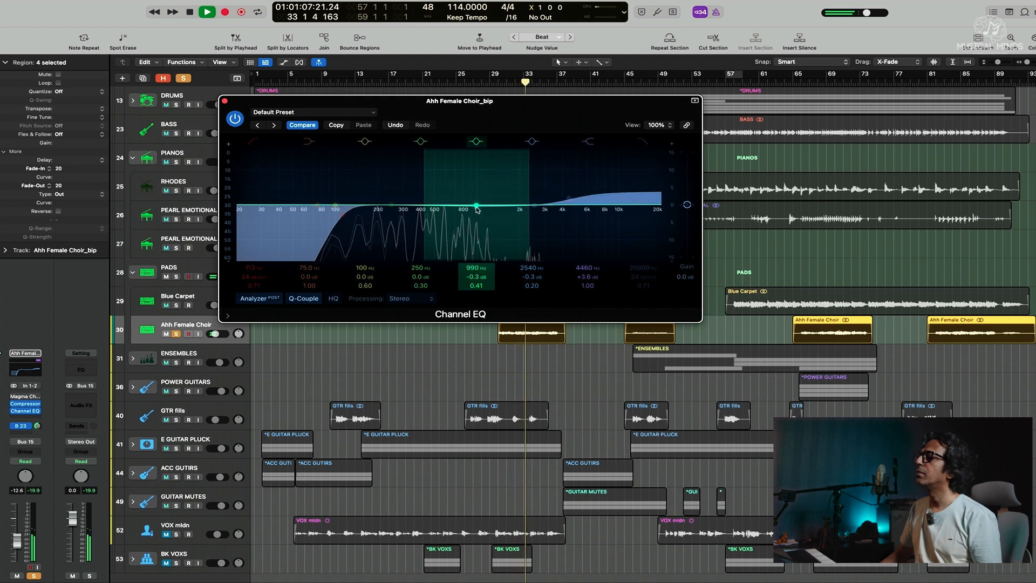
left_click_drag(568, 197, 565, 197)
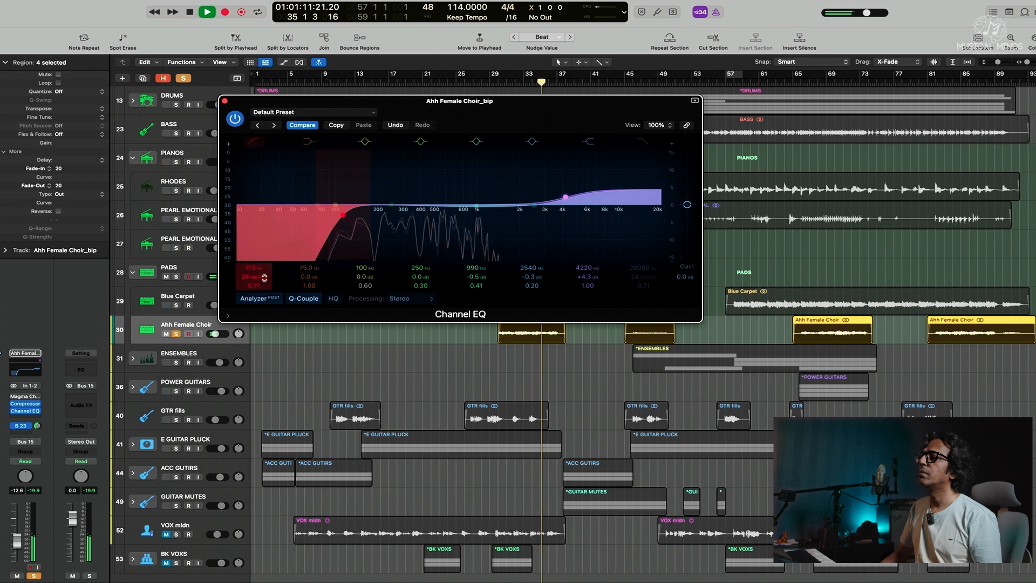
left_click_drag(254, 267, 270, 263)
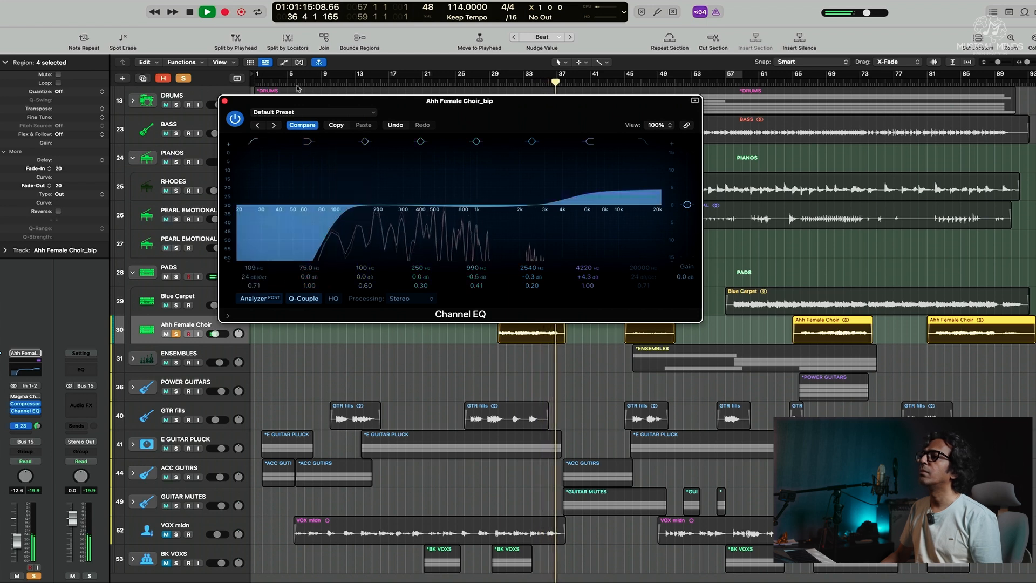
left_click(224, 101)
Solo Blue Carpet along with Ahh Female Choir and play both pads together from the choir's first region
key("space")
left_click(176, 305)
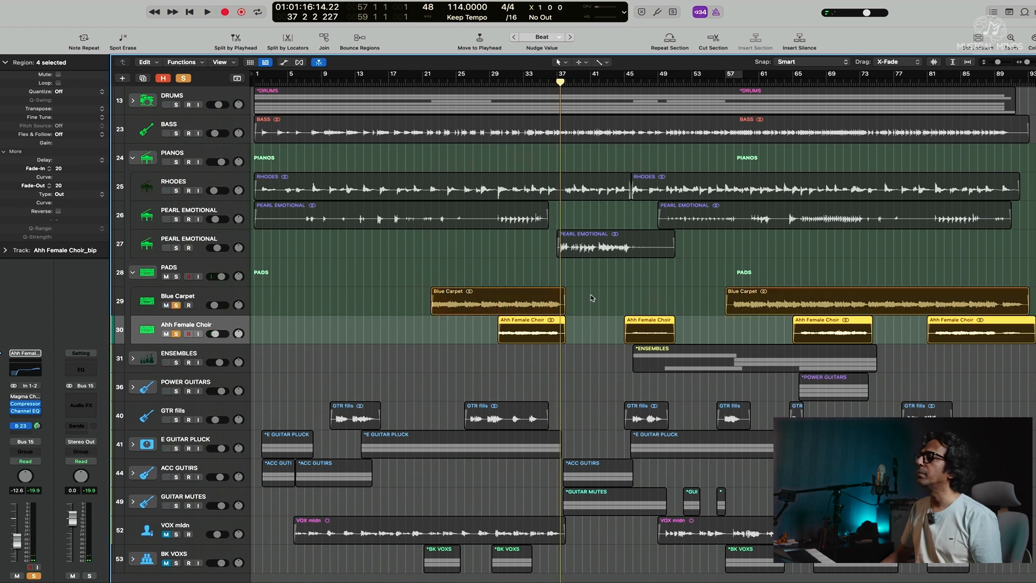
key("shift+space")
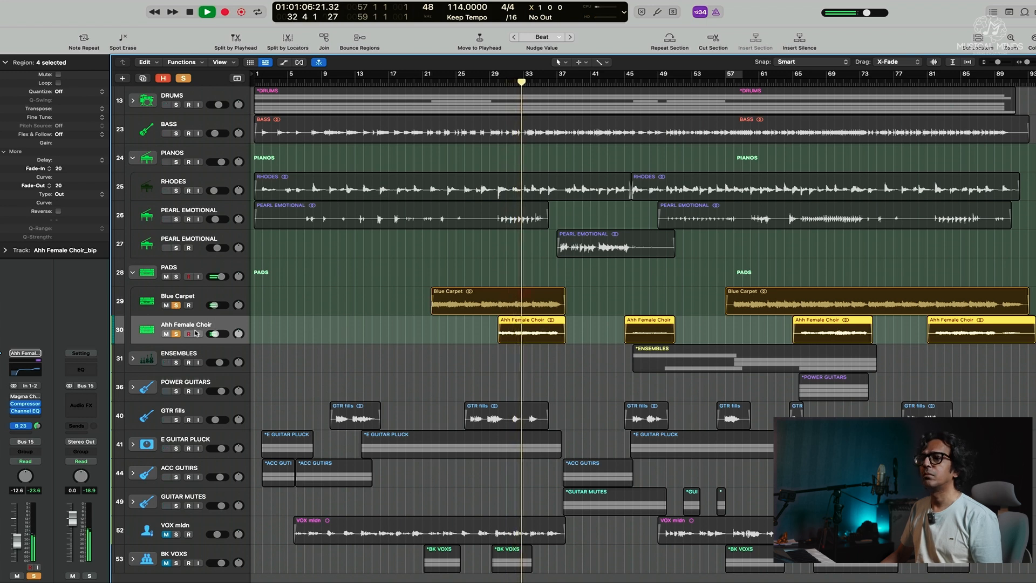
Stop playback and expand the ENSEMBLES track stack to show its individual tracks
key("space")
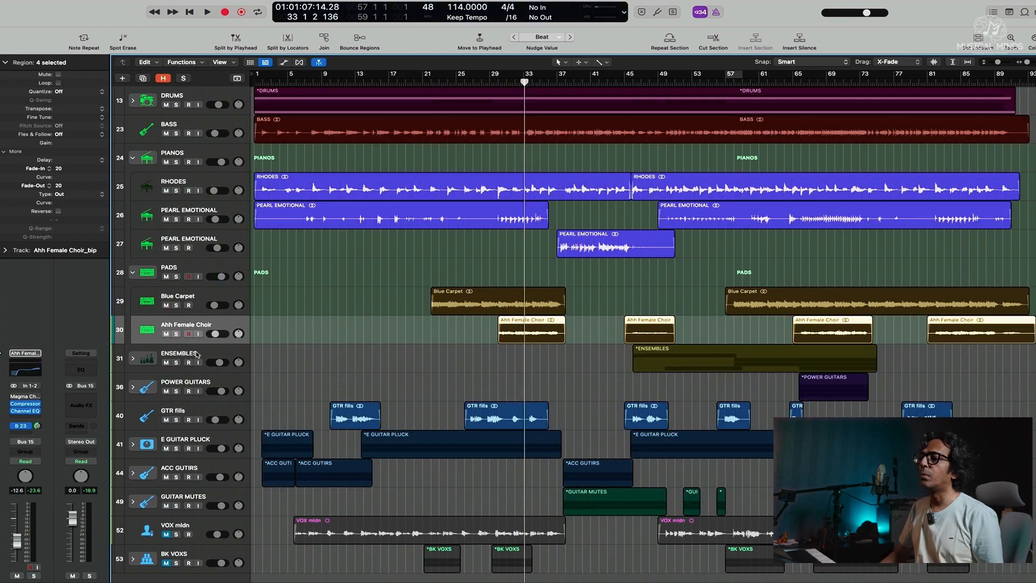
left_click(120, 366)
left_click(133, 359)
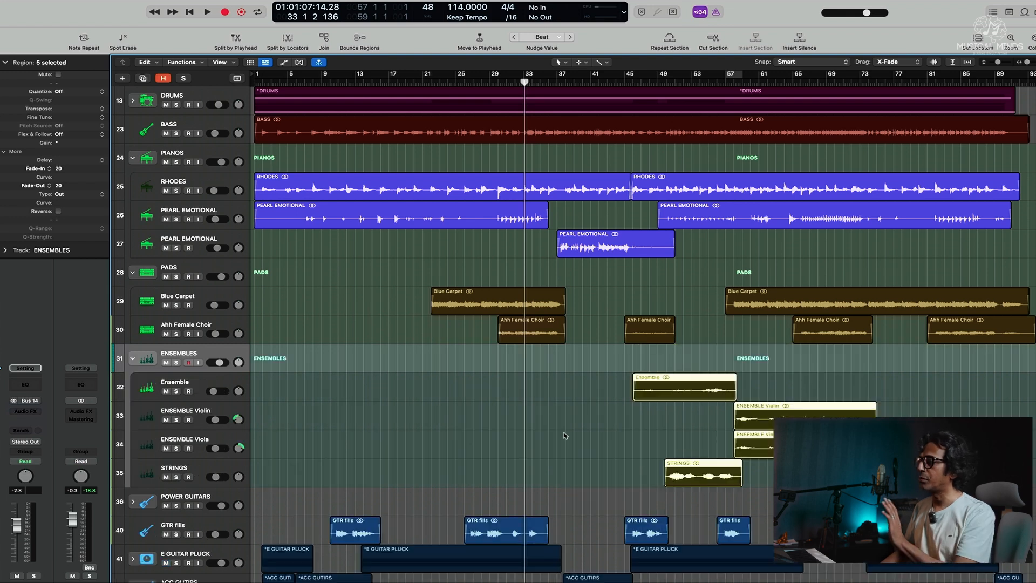
scroll(503, 400, "down", 2)
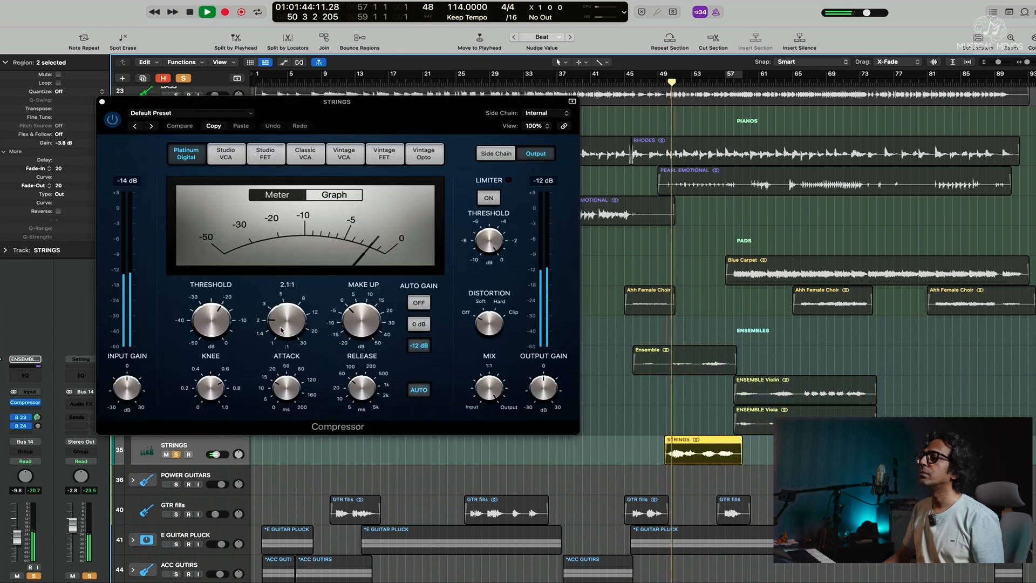
Raise the ratio of the Compressor on the STRINGS track and turn off its automatic release
left_click_drag(300, 327, 300, 320)
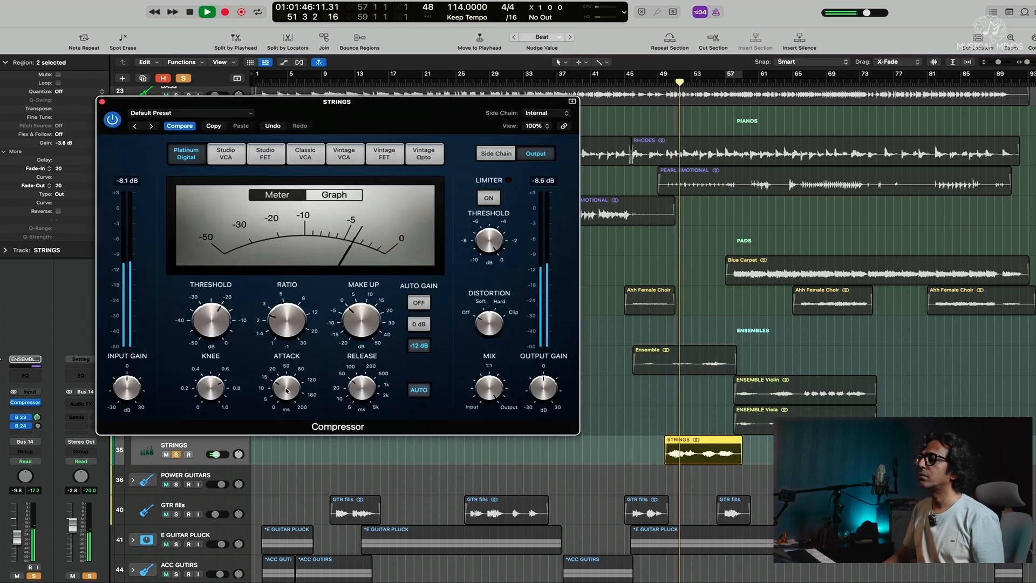
left_click(419, 390)
key("space")
mouse_move(360, 393)
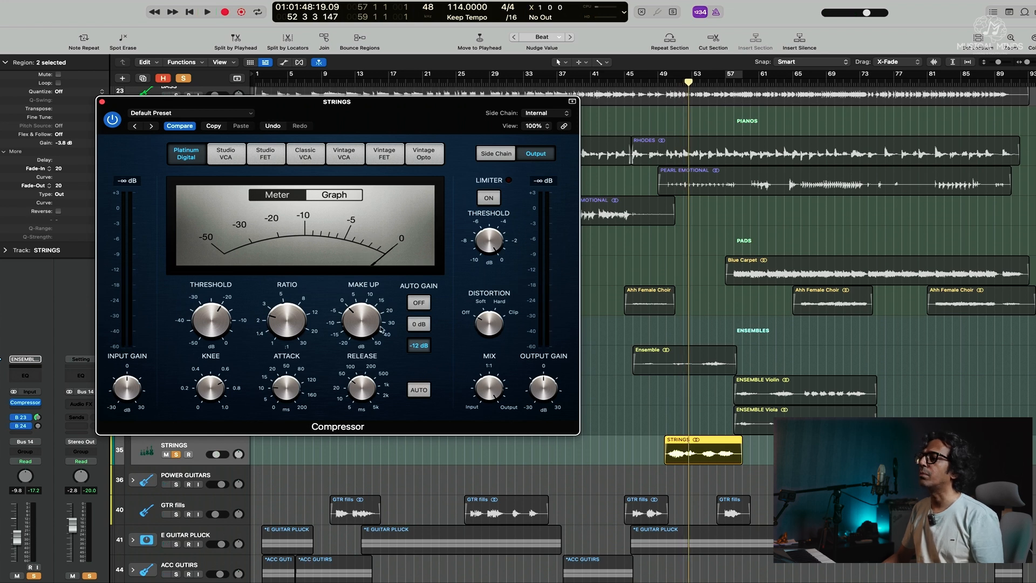
Replay the strings with the Compressor briefly bypassed, and set its ratio to 3.2:1 and threshold to -25.0 dB
key("space")
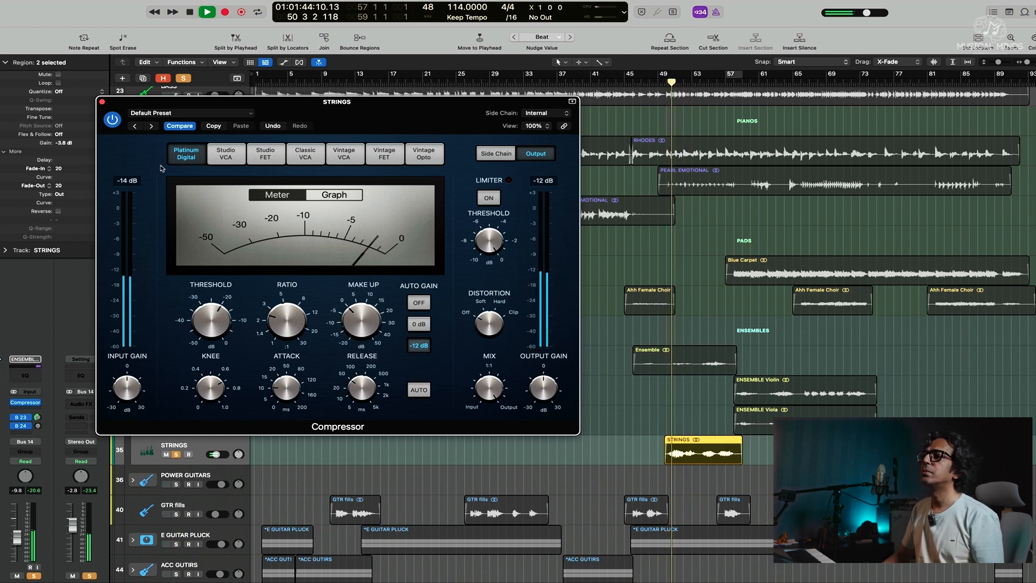
left_click(112, 120)
left_click(112, 120)
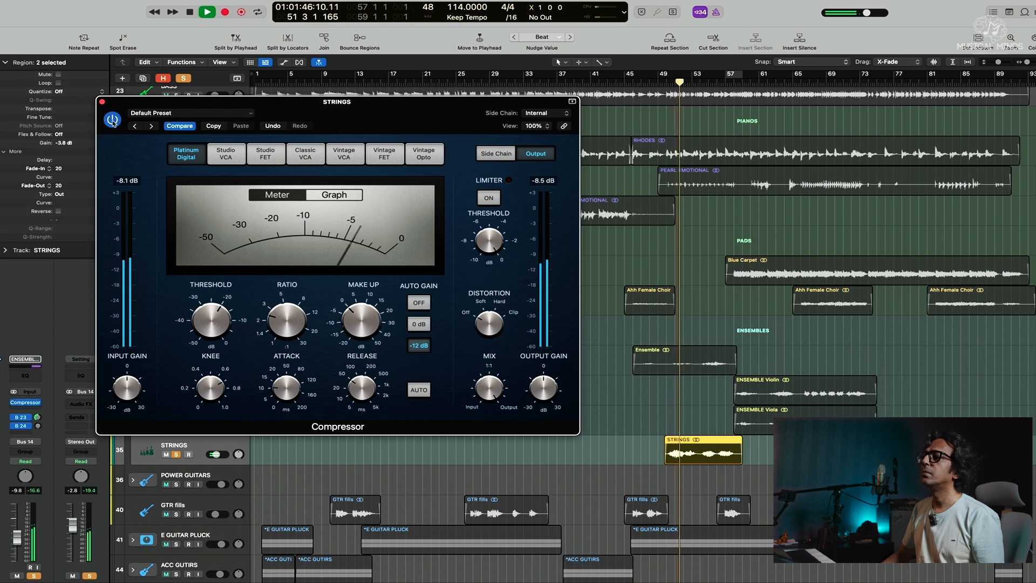
mouse_move(288, 324)
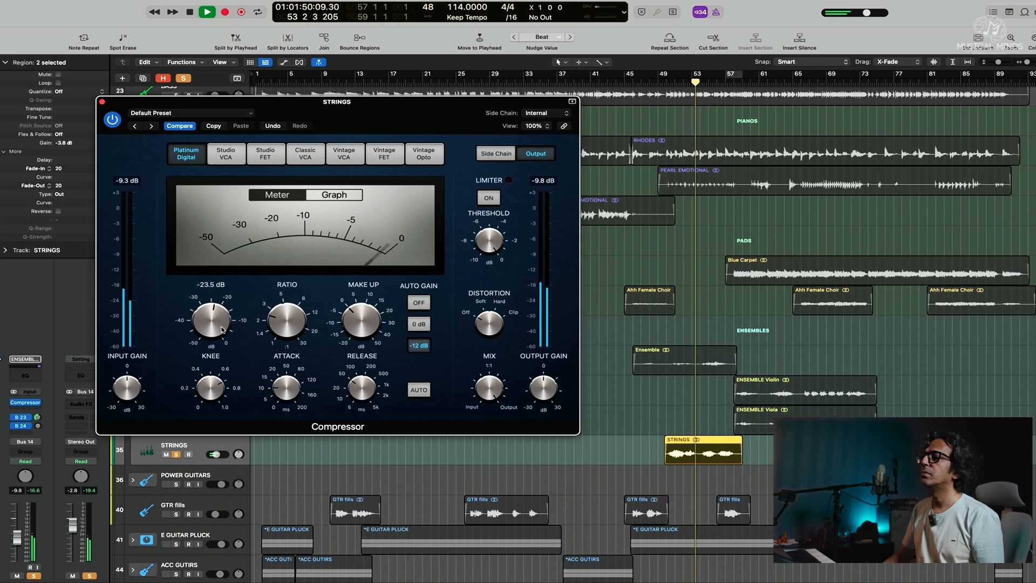
mouse_move(373, 339)
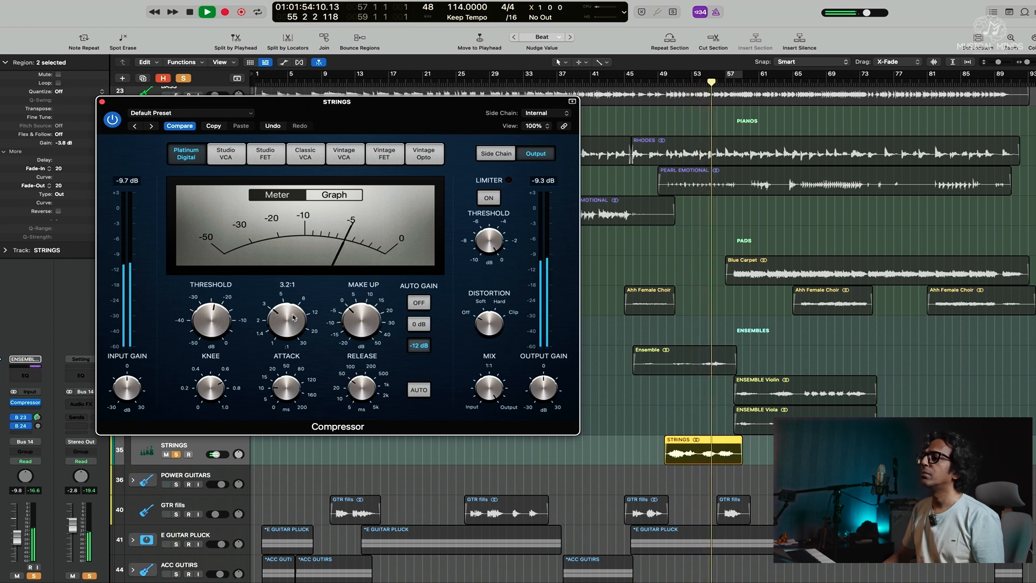
mouse_move(220, 321)
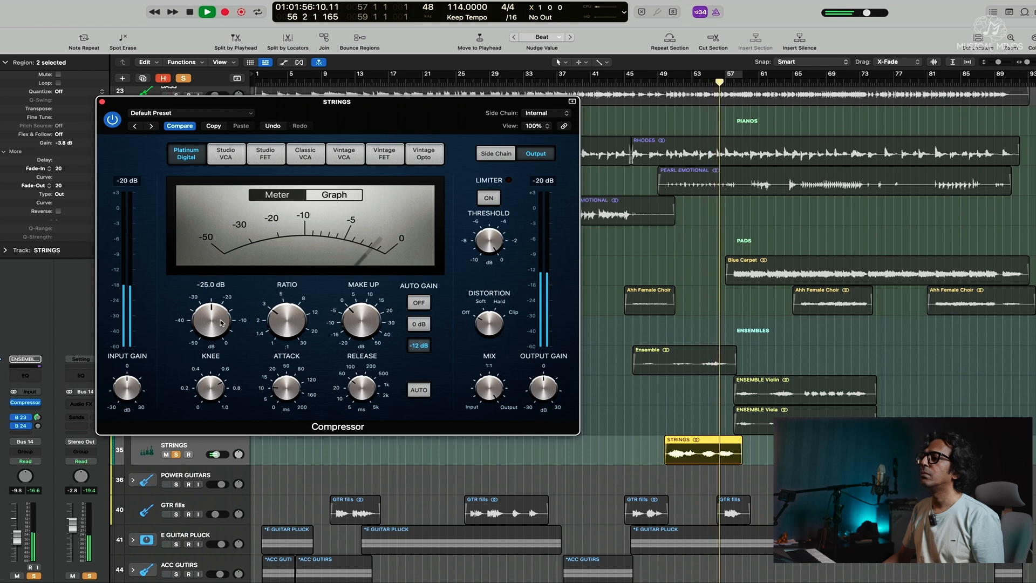
Compare the strings with the Compressor bypassed and active, replaying the STRINGS region from its start
left_click(112, 120)
left_click(112, 120)
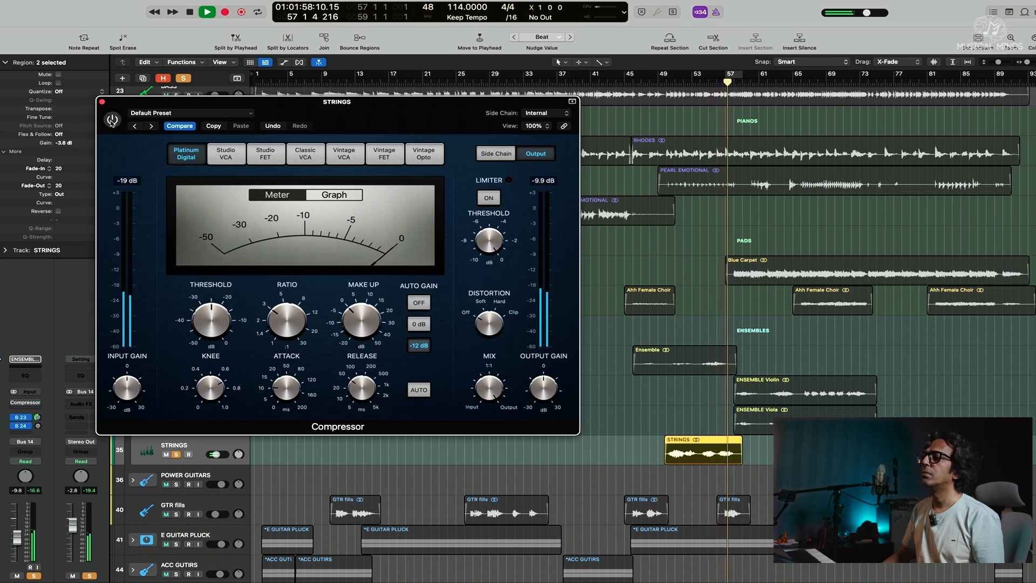
key("space")
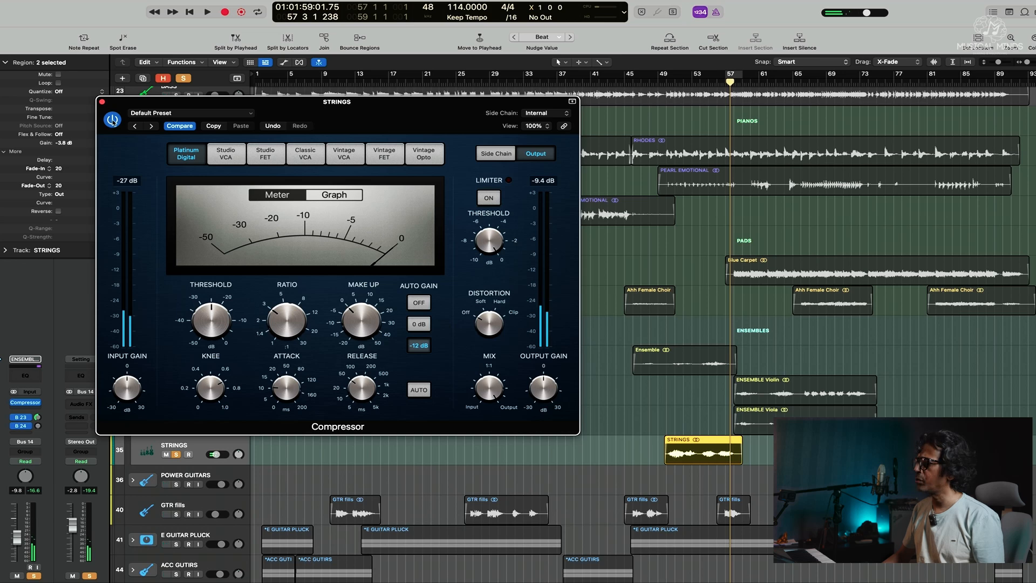
key("space")
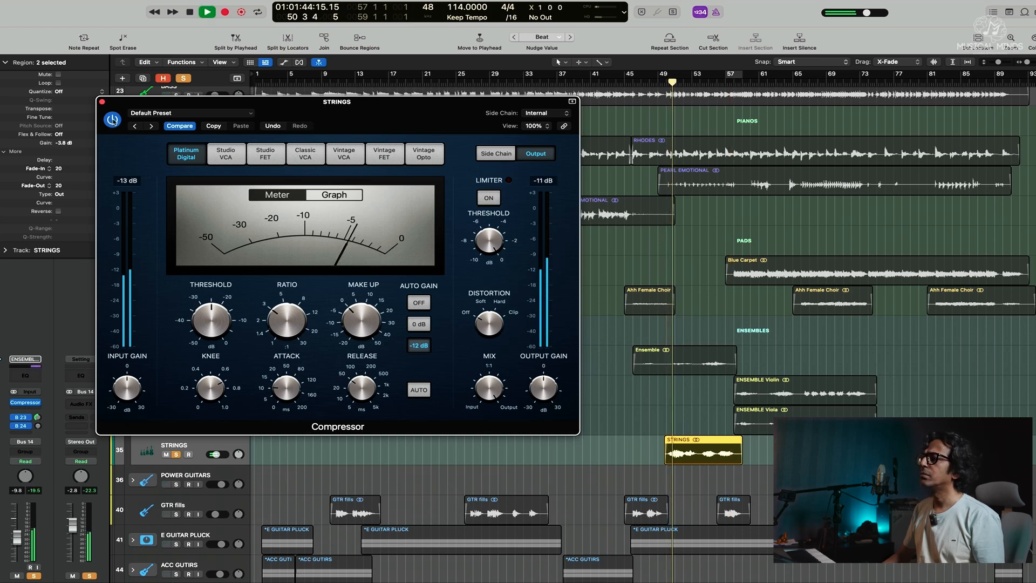
left_click(112, 119)
left_click(112, 119)
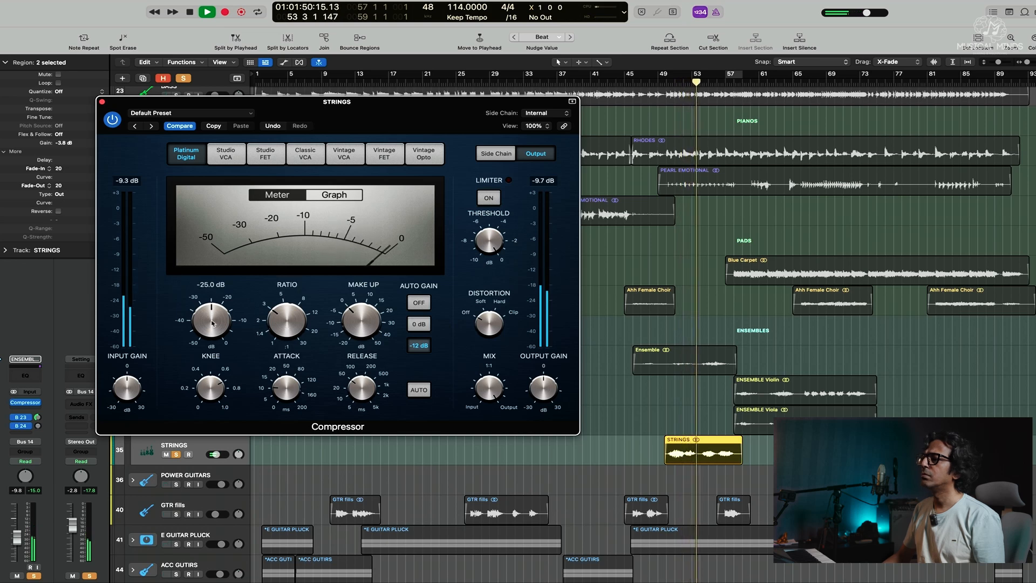
Try a -35.5 dB threshold on the strings' Compressor and raise it again while the region plays
mouse_move(215, 329)
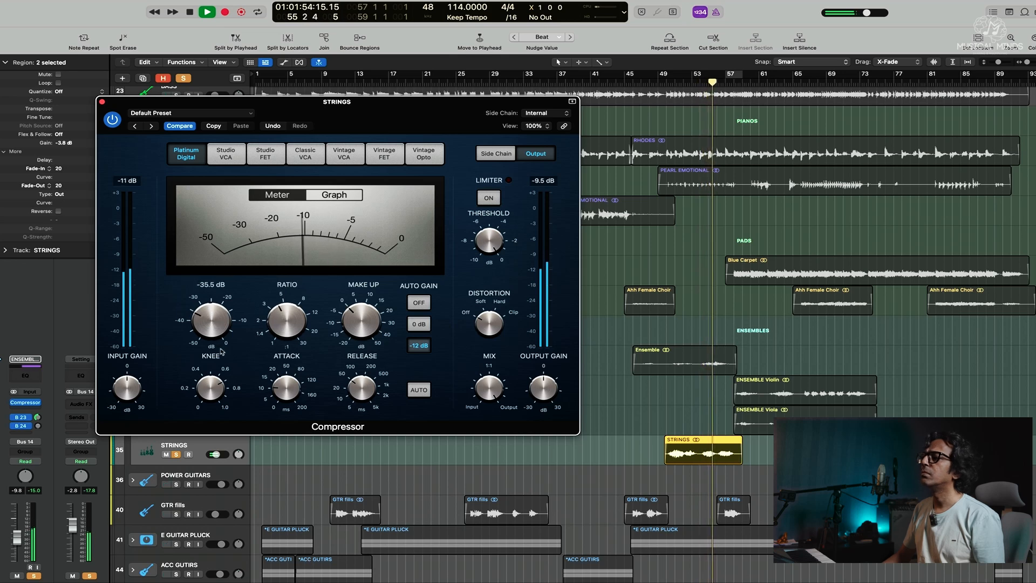
mouse_move(215, 329)
left_mouse_down()
mouse_move(232, 385)
mouse_move(215, 318)
left_mouse_up()
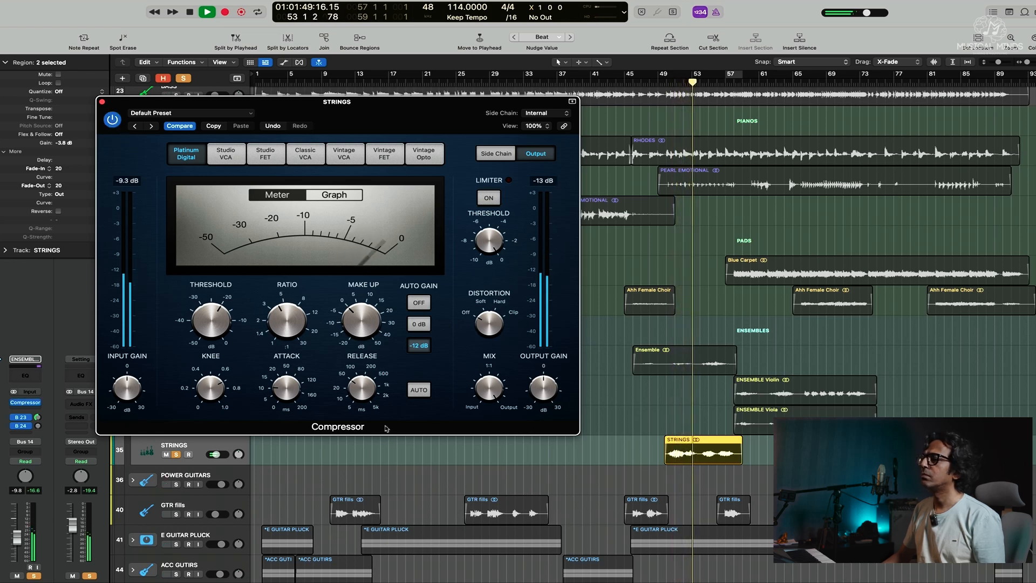
key("space")
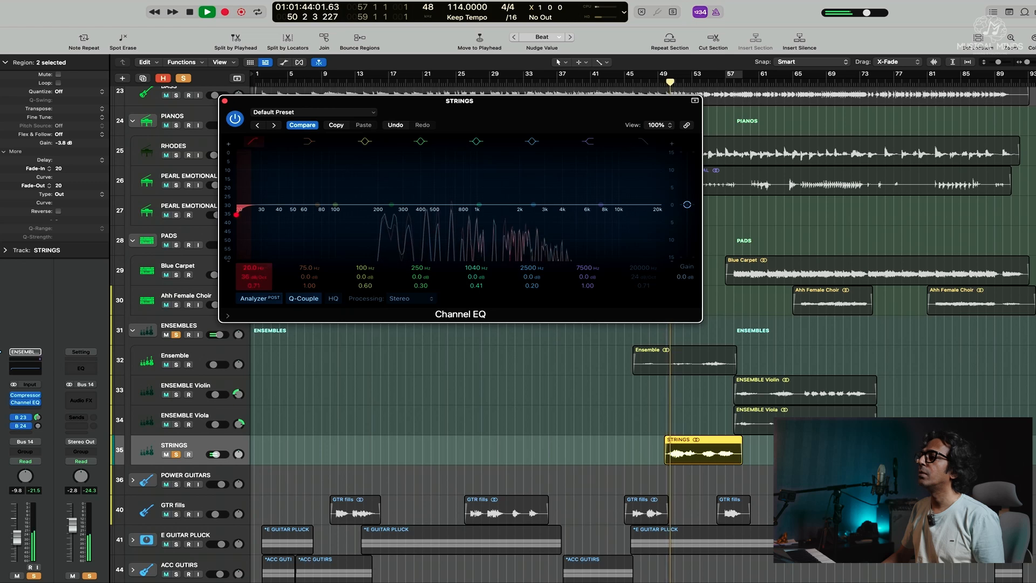
Set a 36 dB/Oct low cut at about 186 Hz and a 24 dB/Oct high cut at 6300 Hz in the STRINGS Channel EQ
left_click_drag(237, 214, 378, 214)
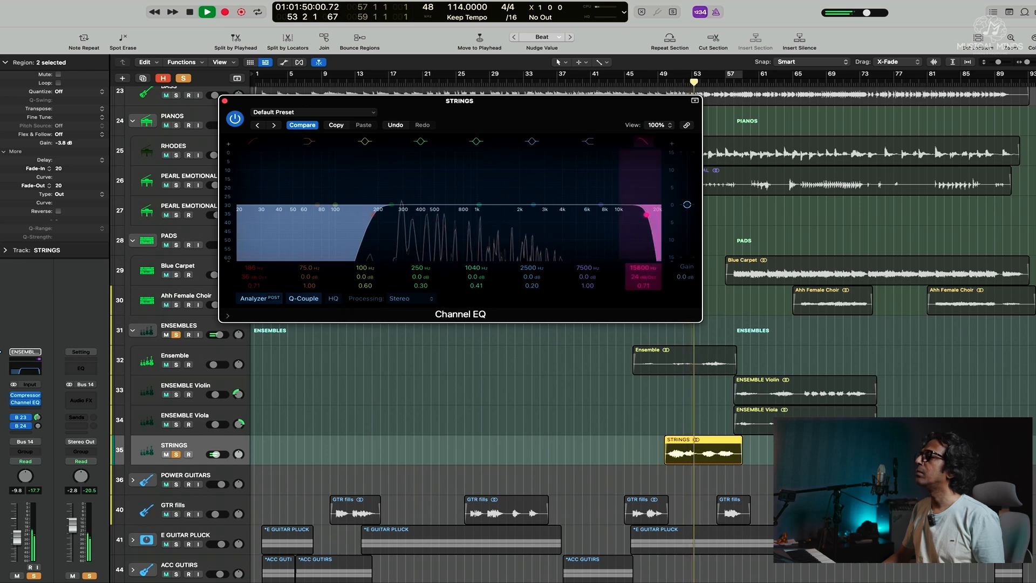
left_click_drag(647, 214, 624, 214)
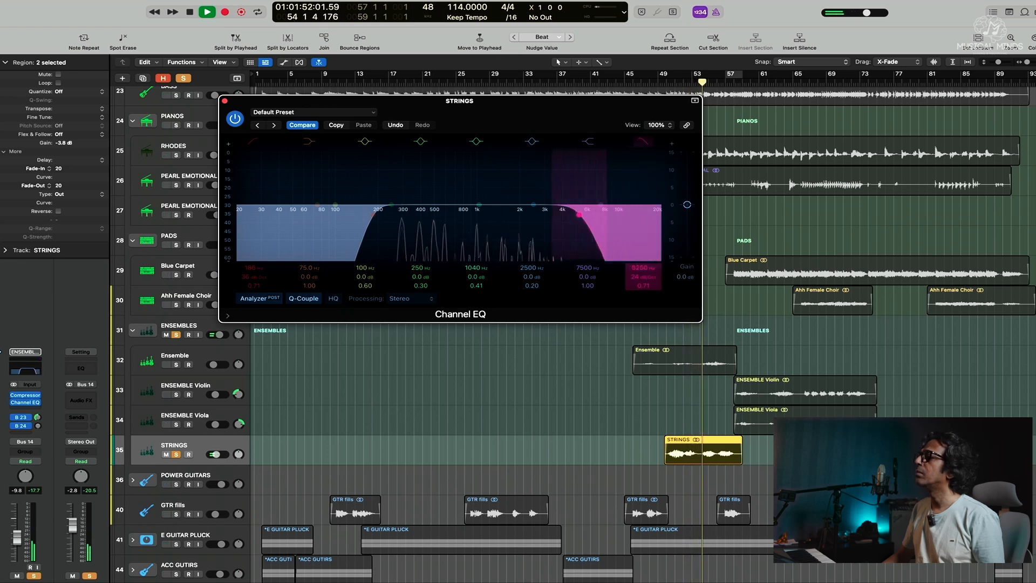
left_click_drag(650, 270, 650, 261)
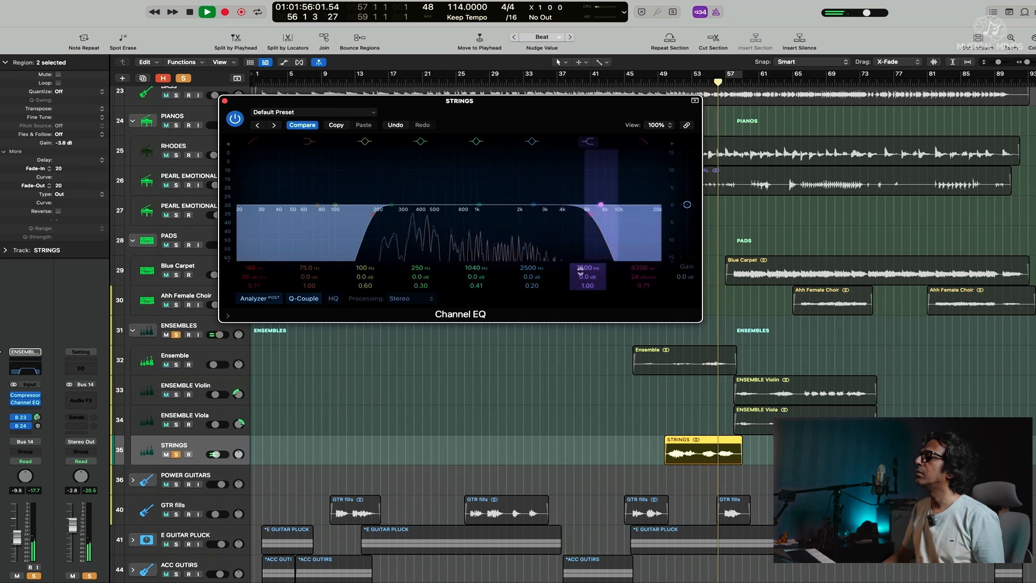
Add a +2.3 dB high shelf at 3280 Hz to the strings' EQ and lower the 2500 Hz band to -1.5 dB
left_click_drag(601, 204, 601, 204)
left_click_drag(583, 268, 583, 273)
left_click(531, 276)
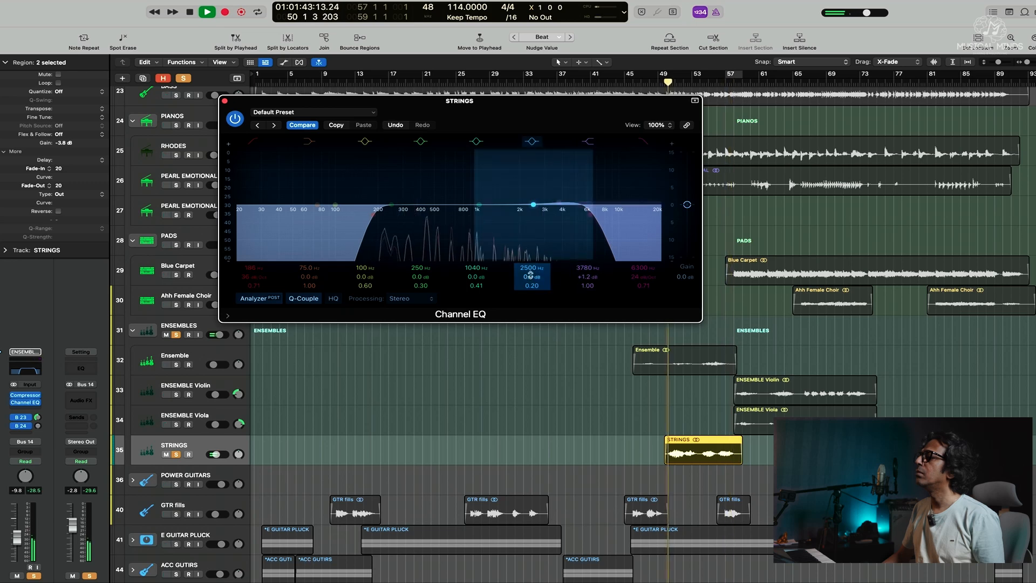
left_click_drag(587, 276, 598, 273)
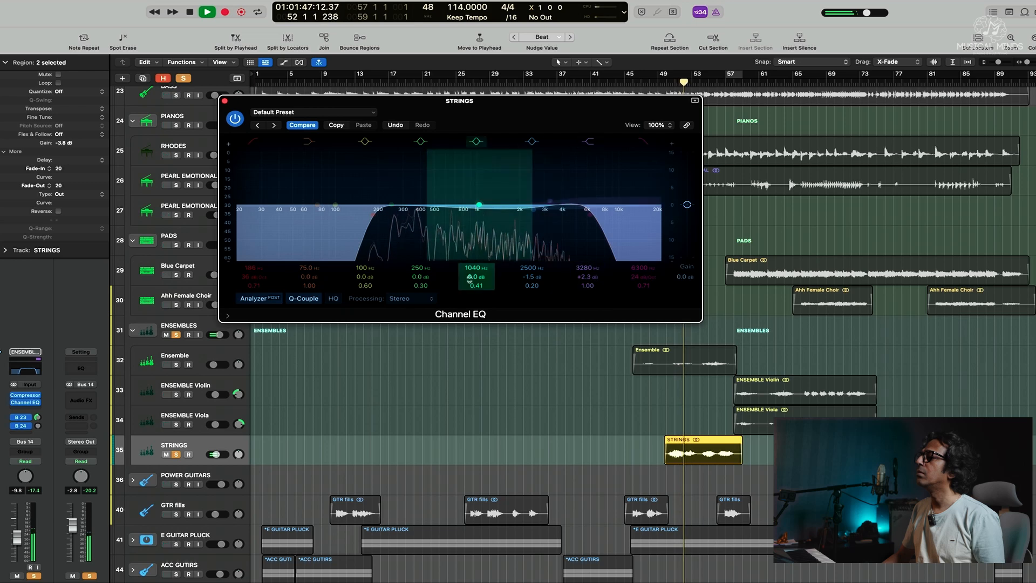
Cut the strings by 0.6 dB at 338 Hz, 0.1 dB at 1040 Hz and 2.7 dB at 1890 Hz with Q 0.88
left_click_drag(424, 276, 539, 275)
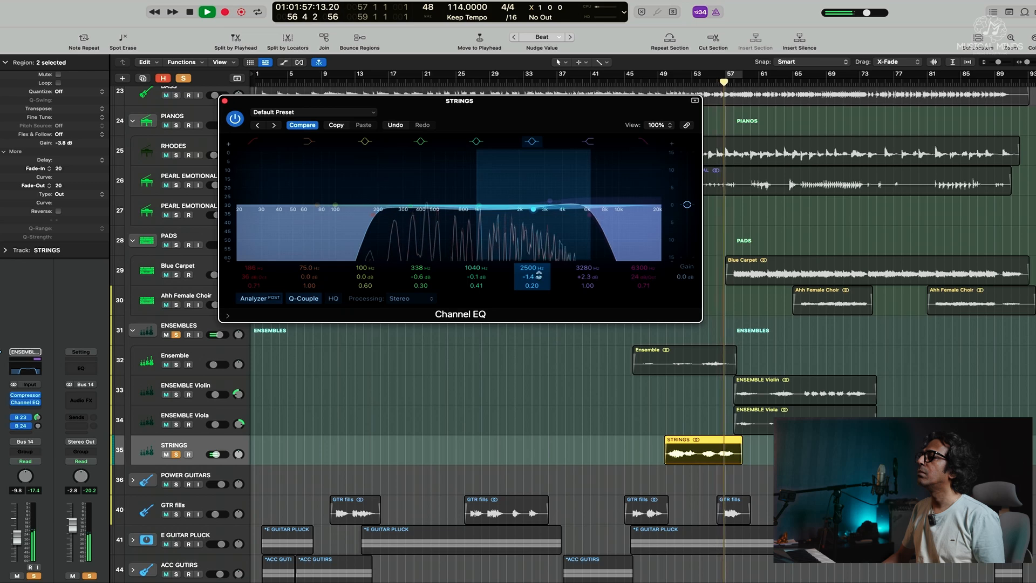
left_click_drag(539, 285, 541, 270)
key("space")
key("space")
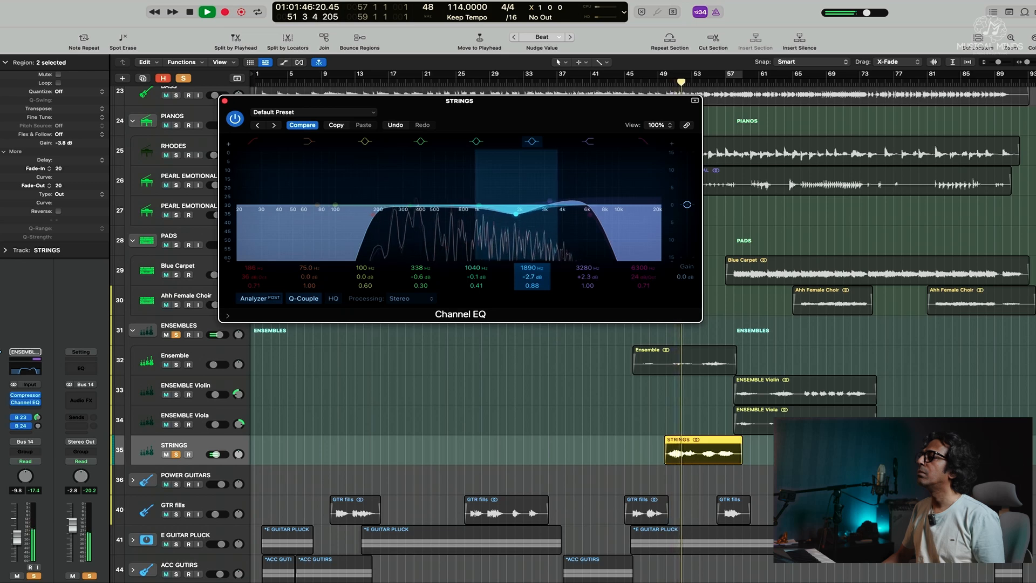
Close the strings' EQ and audition ENSEMBLE Violin and ENSEMBLE Viola soloed along with STRINGS, selecting the Viola track
left_click(225, 101)
key("space")
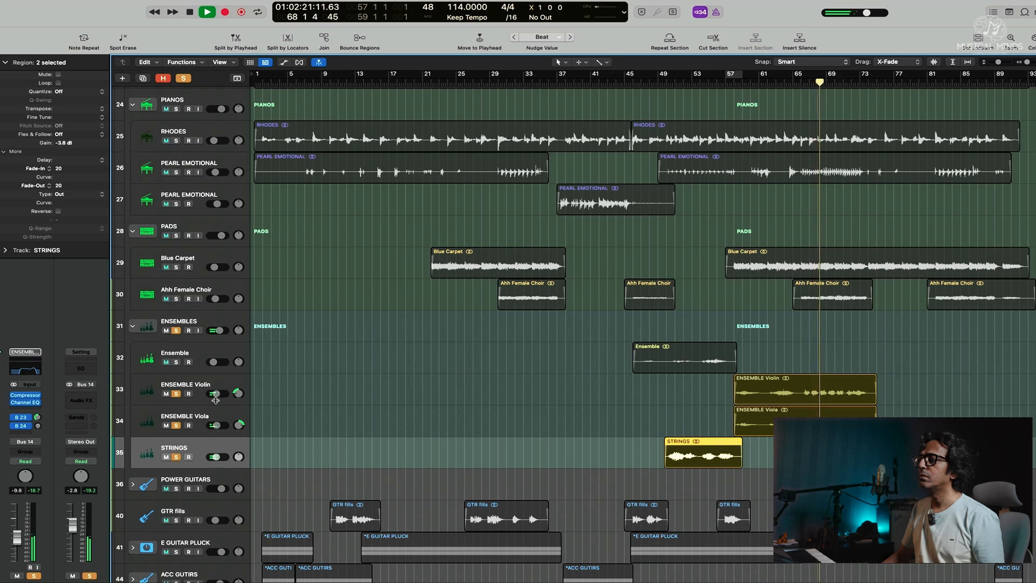
key("Up")
key("super+Up")
key("super+Up")
key("super+Up")
key("super+Up")
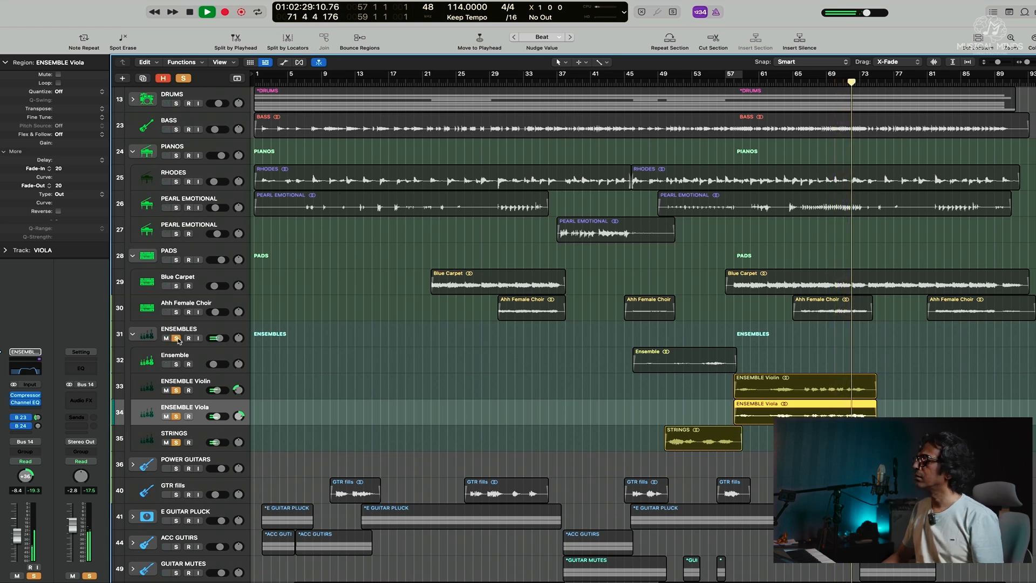
Collapse ENSEMBLES and play it soloed with DRUMS, BASS, PIANOS and PADS from around bar 57, adding Blue Carpet to the solo
left_click(132, 334)
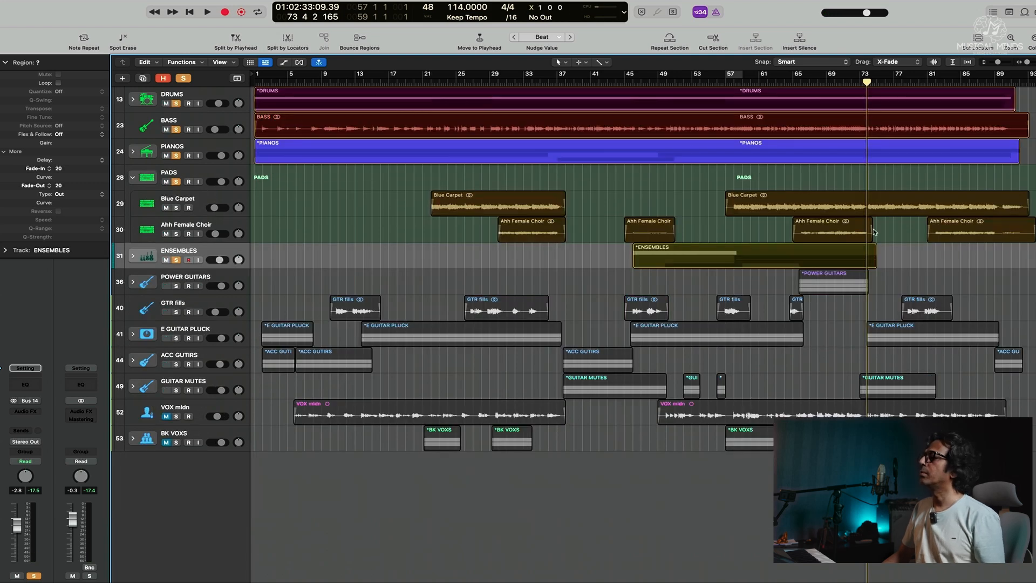
key("space")
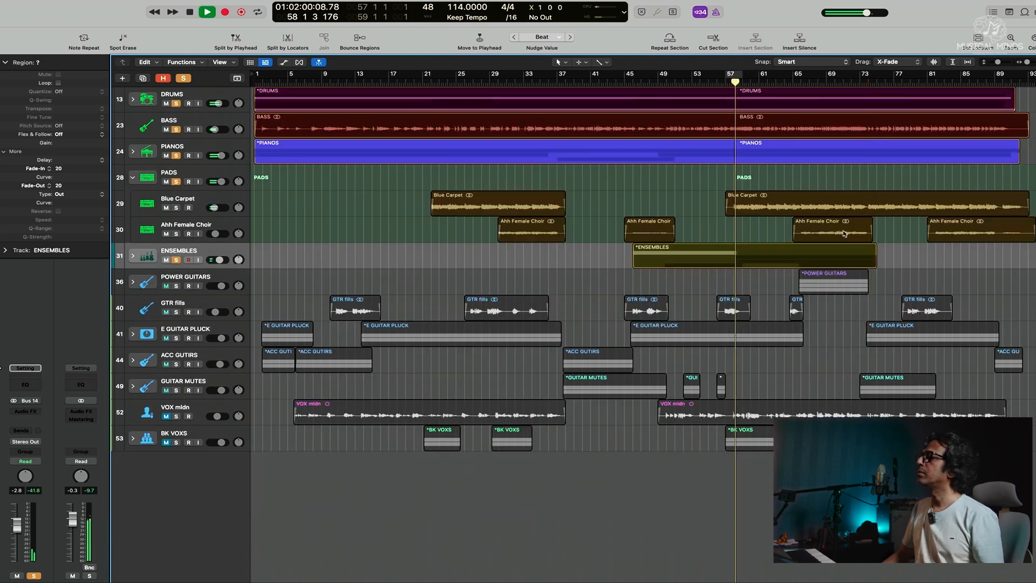
left_click(177, 202)
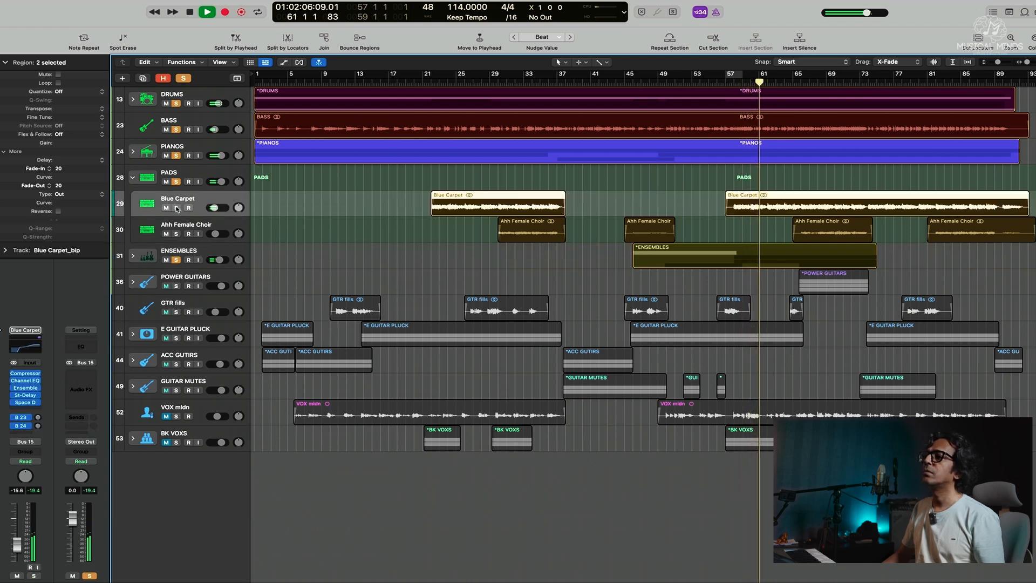
left_click(177, 208)
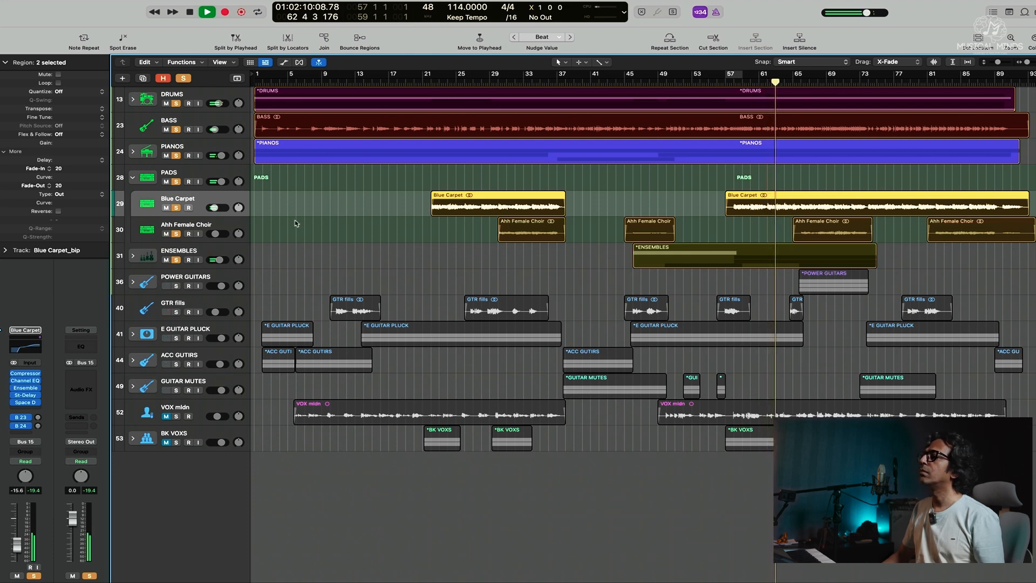
Listen to the soloed groups together while selecting the DRUMS, Ahh Female Choir and Blue Carpet tracks in turn
left_click(214, 97)
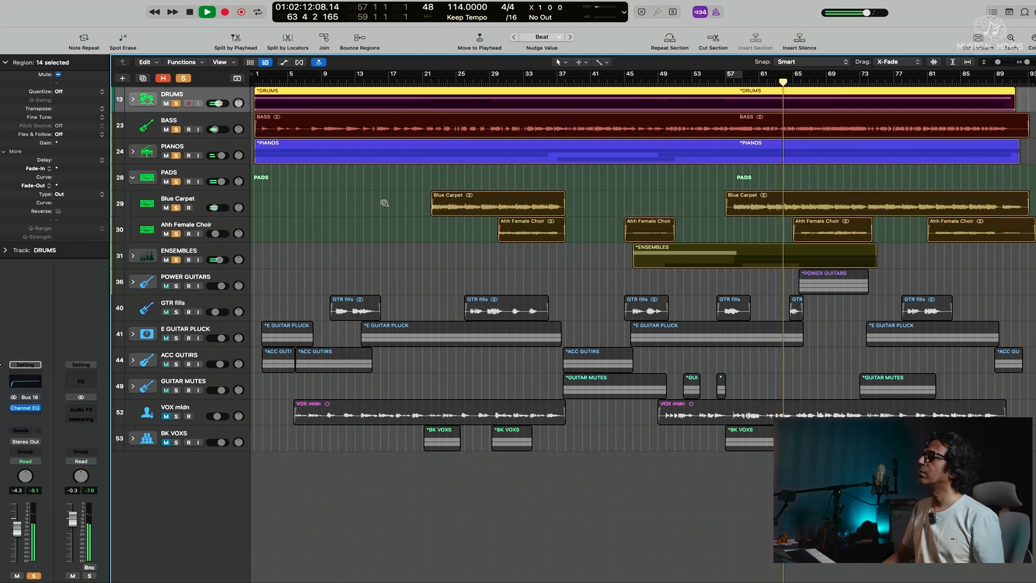
left_click(198, 226)
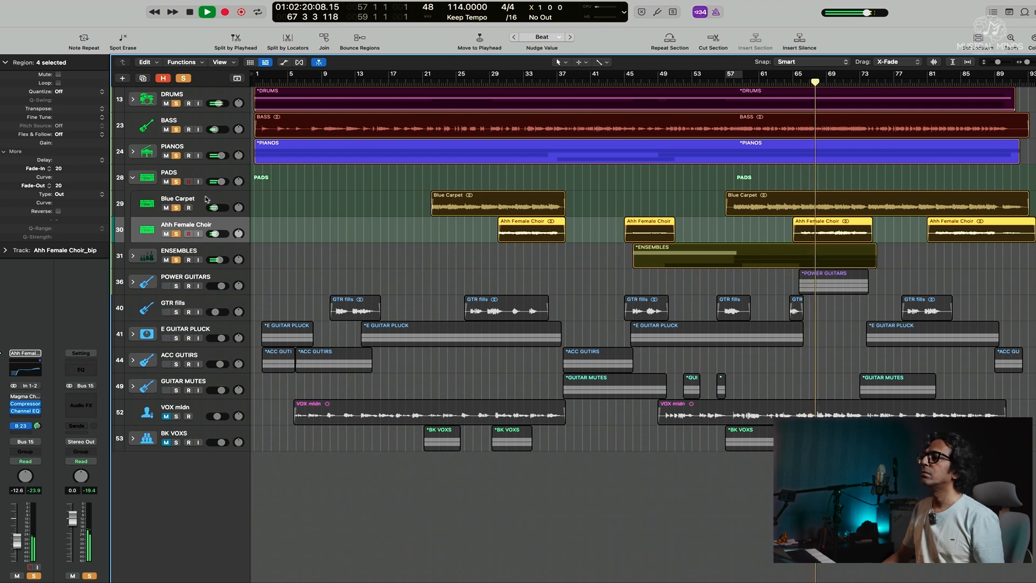
key("Up")
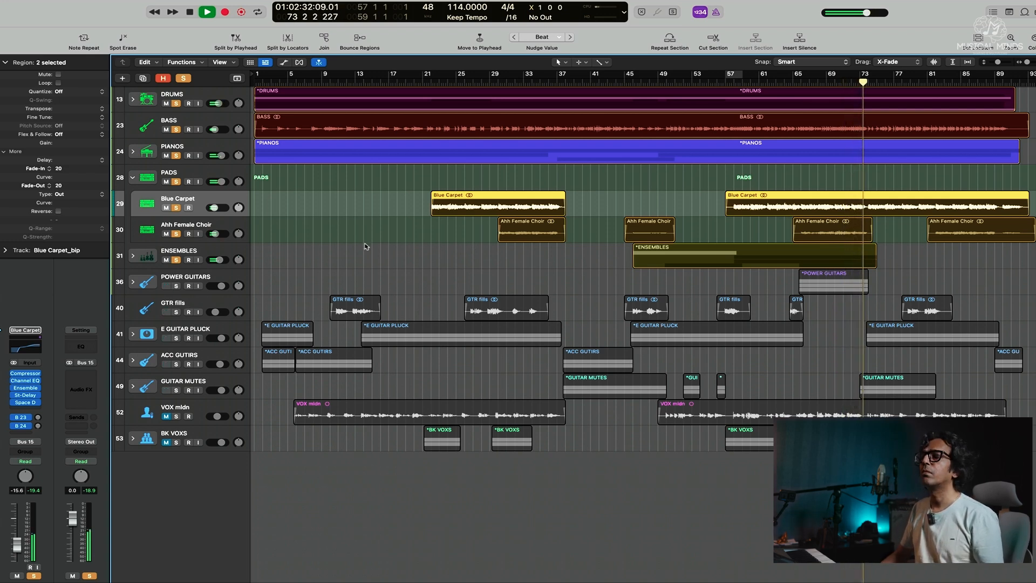
Set the wet level of the 2.3s_Nice Plate Space Designer reverb on the SNARE + track to -16.0 dB
key("space")
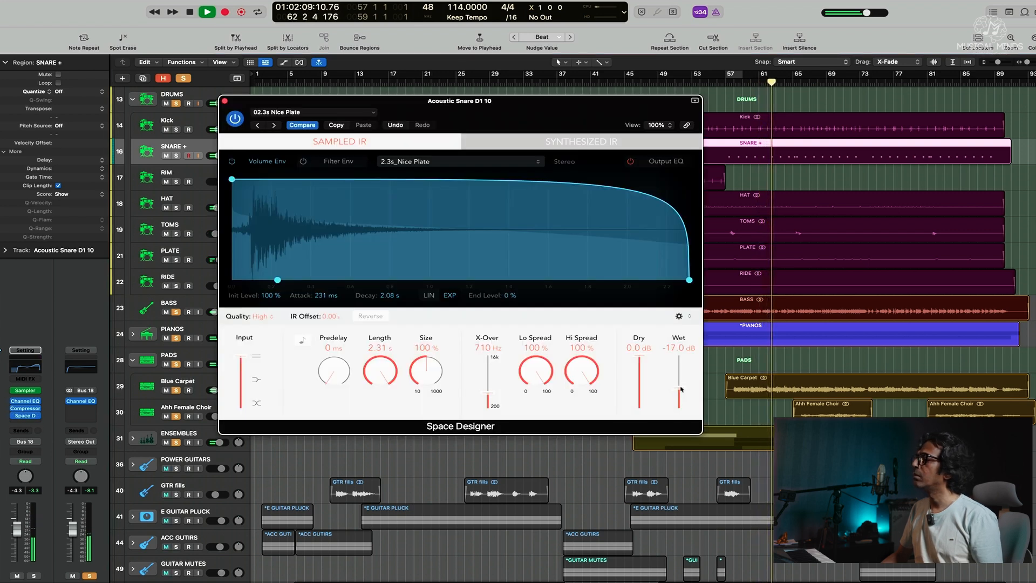
scroll(681, 389, "up", 1)
scroll(681, 388, "up", 1)
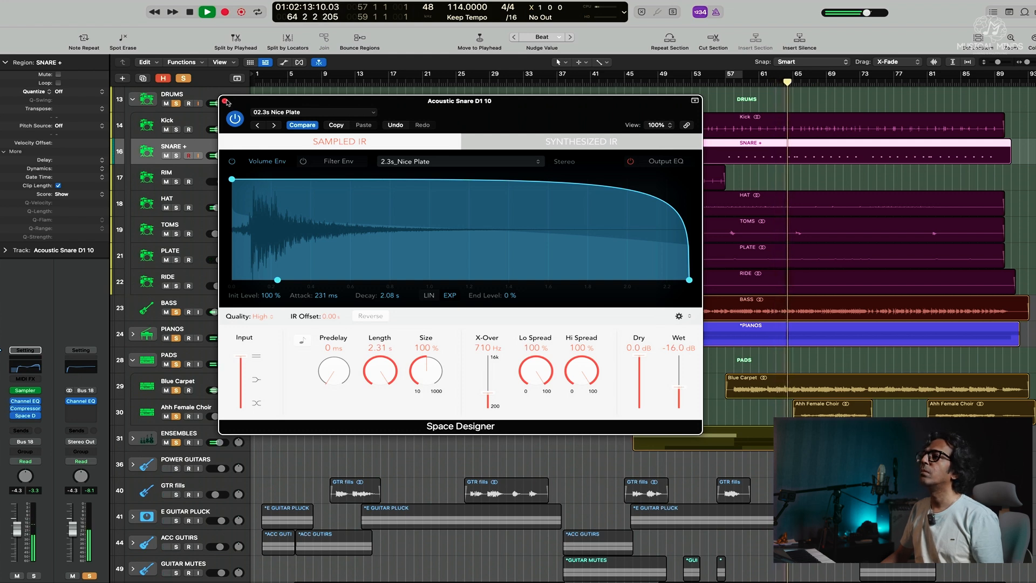
Close the SNARE + track's Space Designer reverb and select the RIM track
left_click(224, 101)
scroll(427, 174, "down", 1)
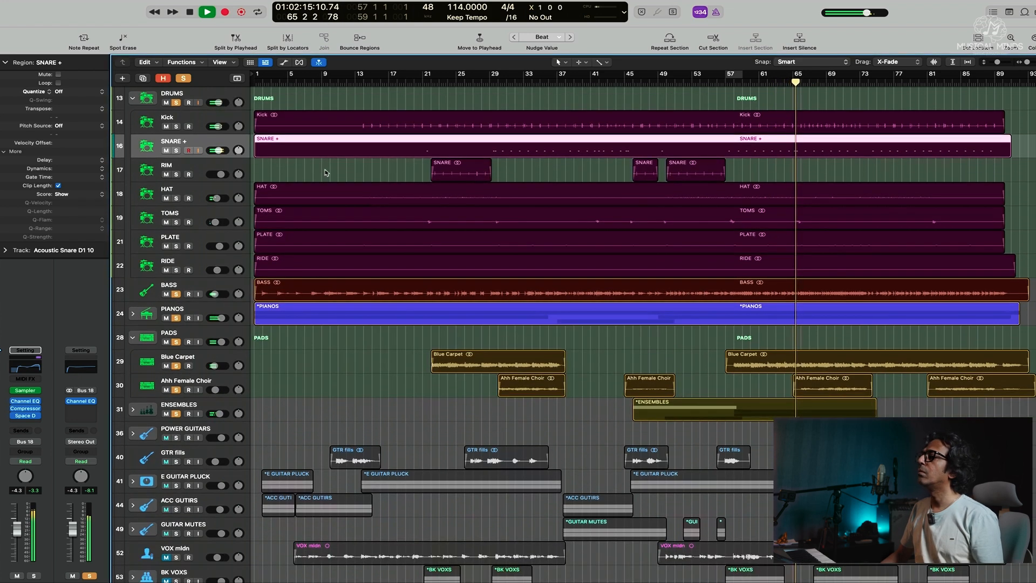
left_click(208, 167)
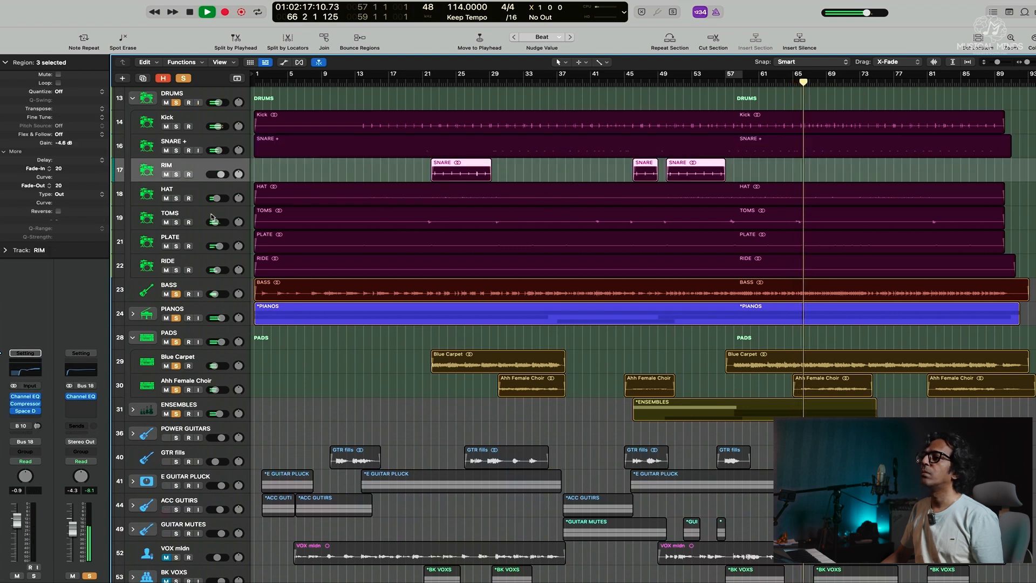
Solo the GTR PWR L track, play it from bar 66 and compress it with a Classic VCA Compressor
scroll(549, 204, "down", 2)
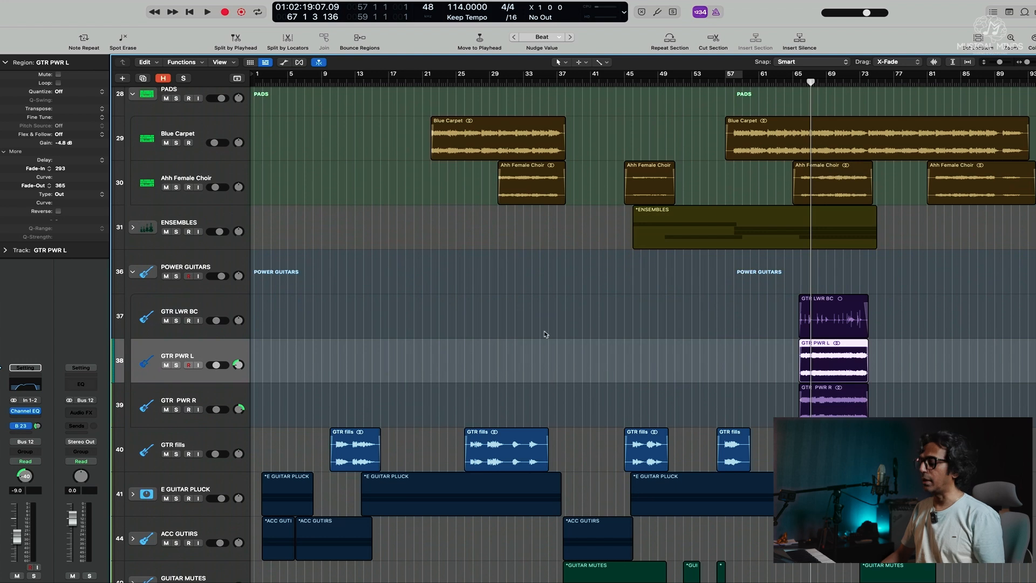
key("comma")
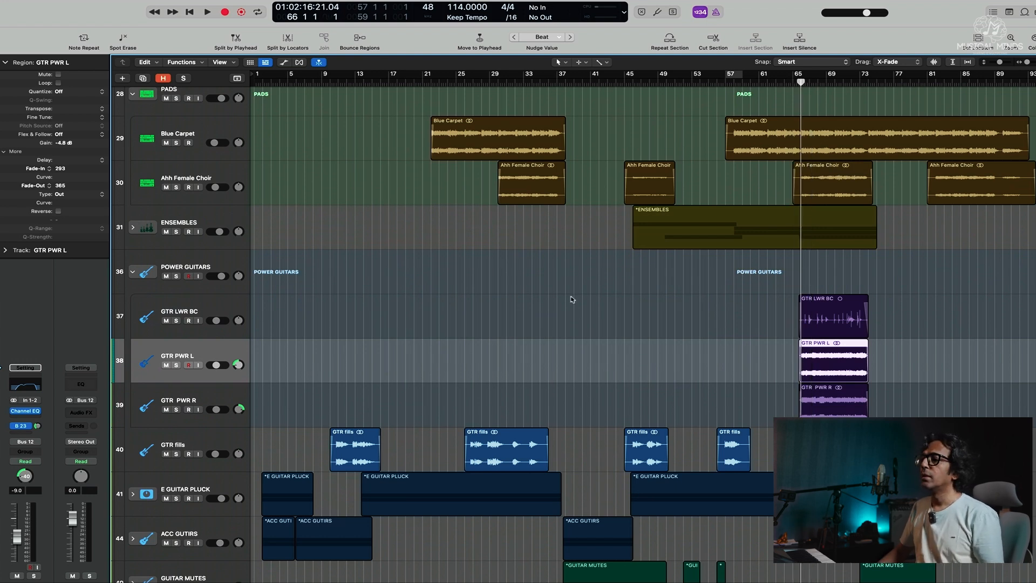
left_click(176, 365)
key("space")
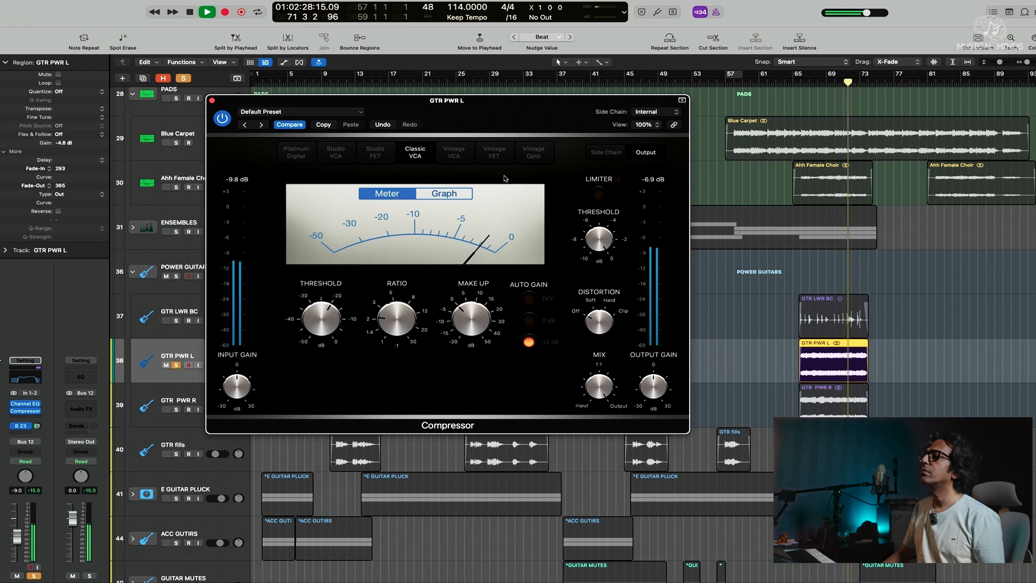
key("space")
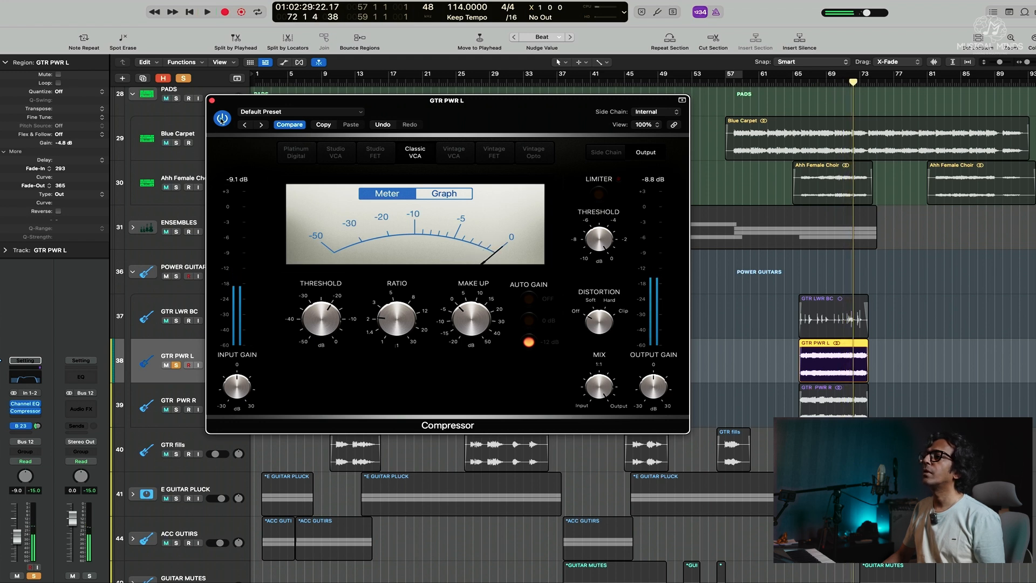
Compare GTR PWR L with its Compressor bypassed and enabled, replaying the part from bar 66
key("shift+space")
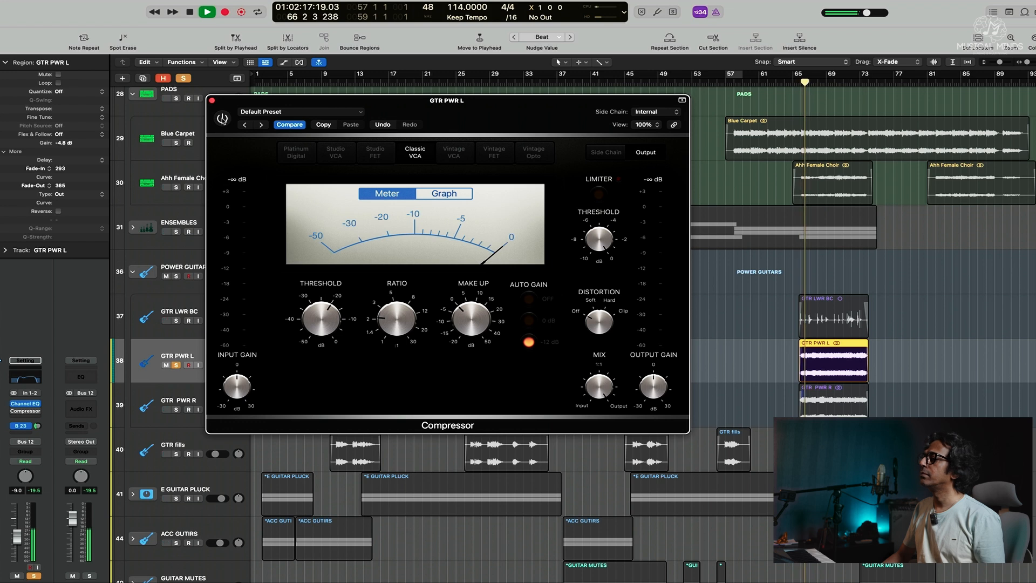
left_click(222, 119)
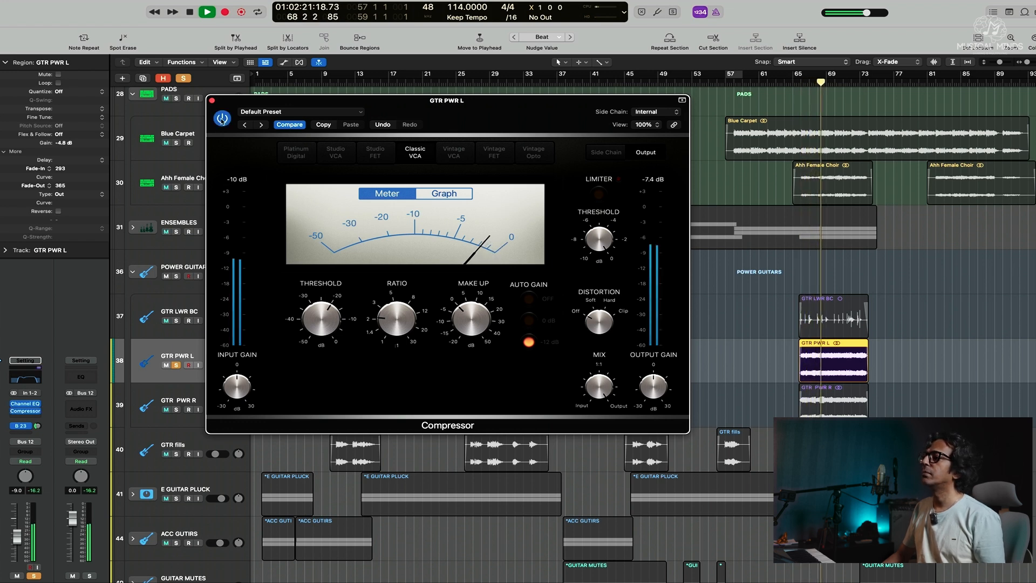
left_click(222, 120)
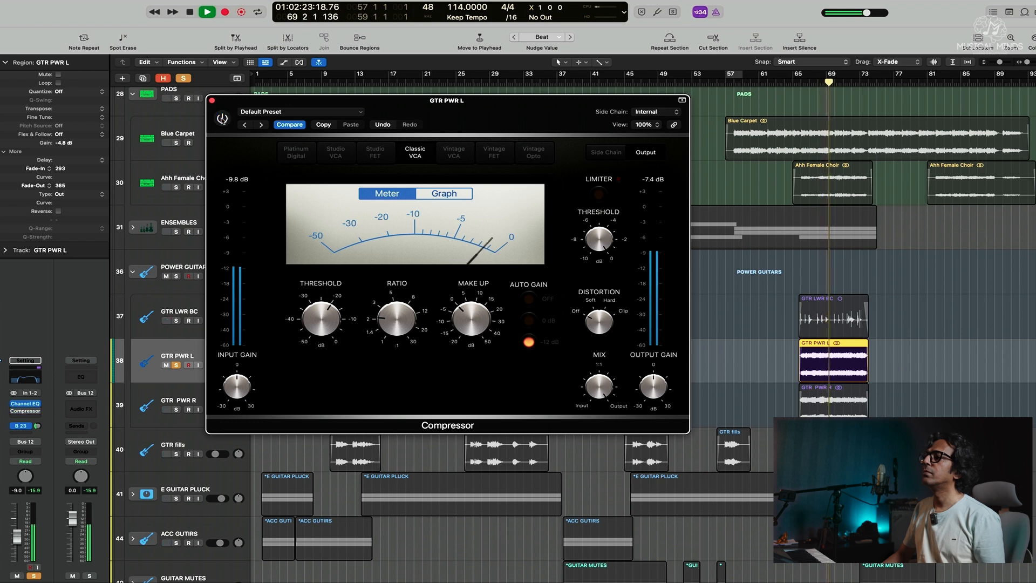
left_click(222, 119)
key("space")
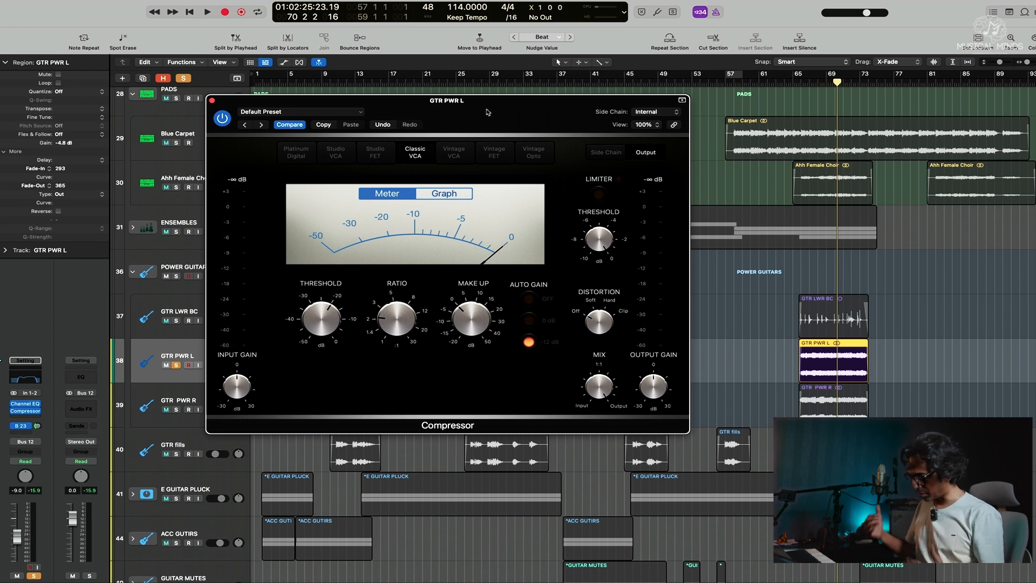
key("space")
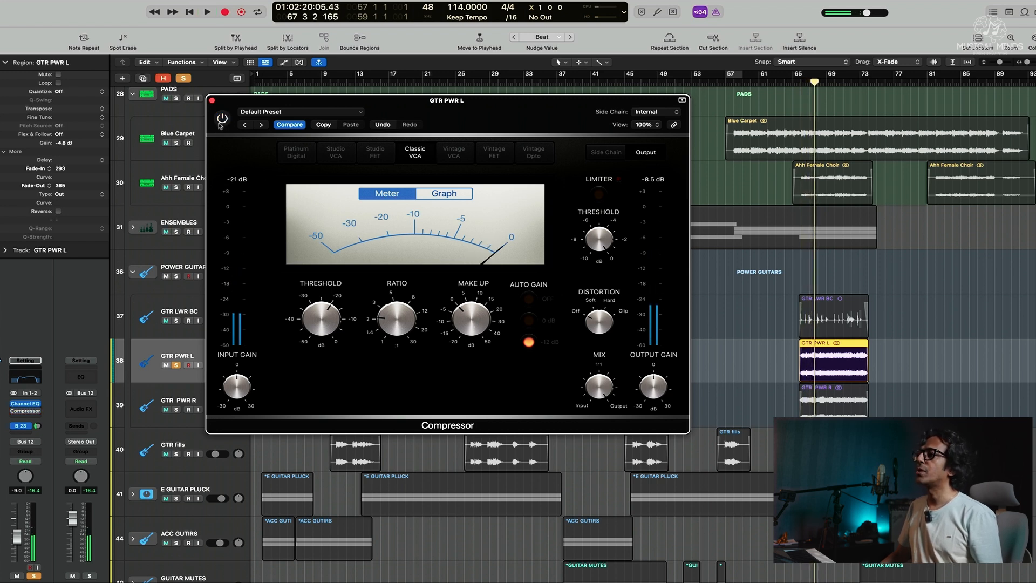
left_click(222, 119)
key("space")
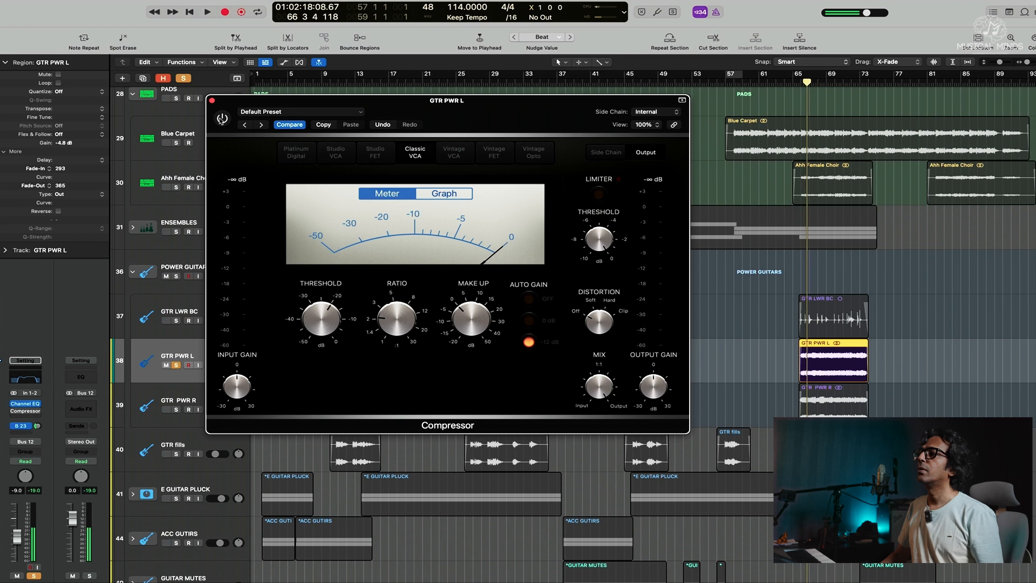
key("space")
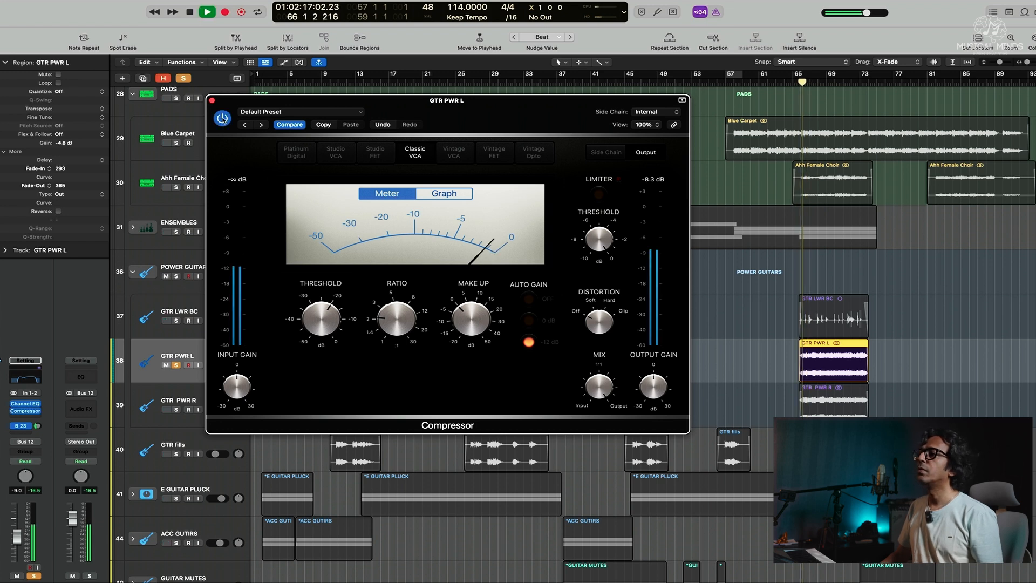
key("space")
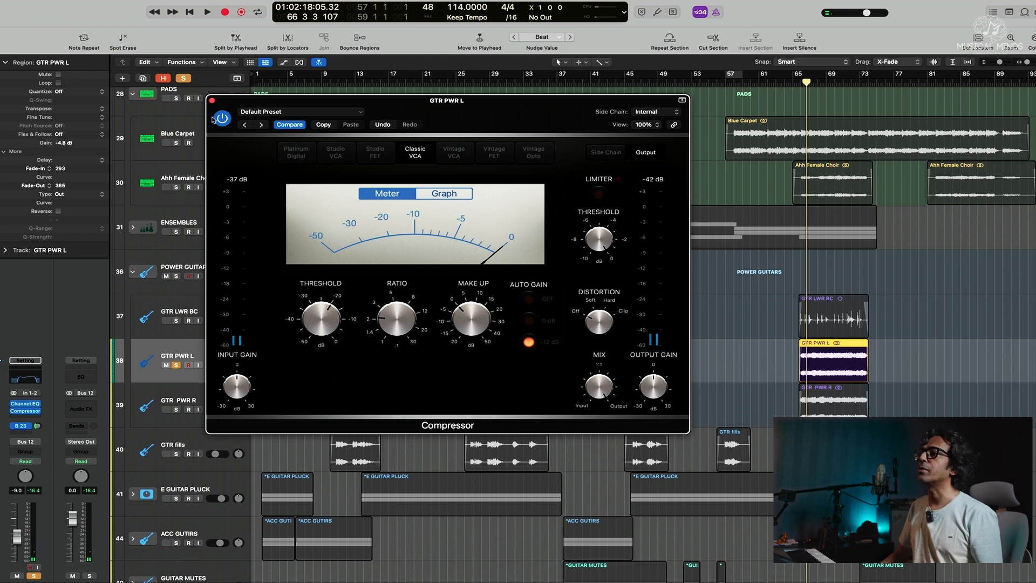
Set the make-up gain of the GTR PWR L Compressor to -3.0 dB and compare it against bypass during playback
key("space")
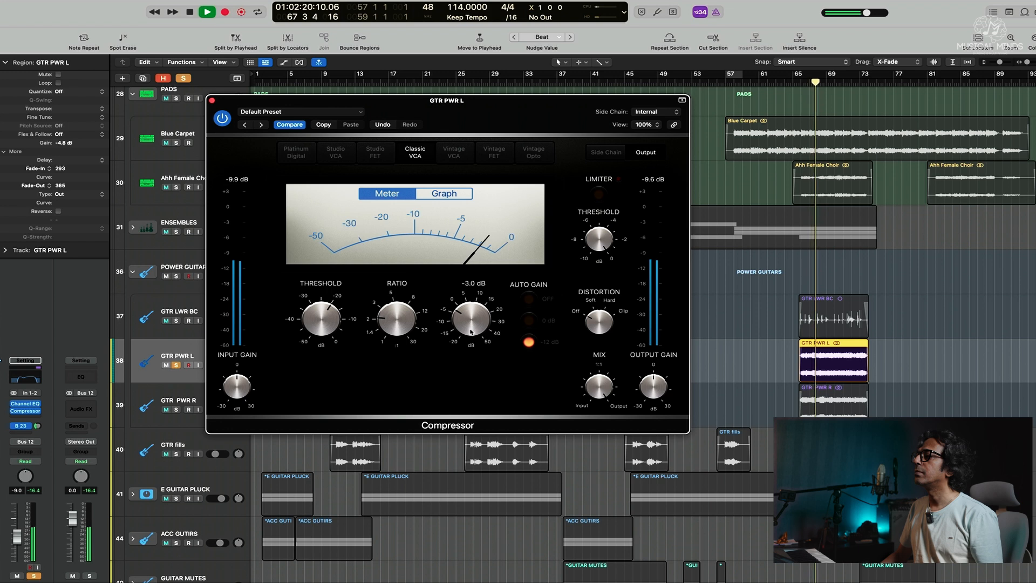
left_click(222, 118)
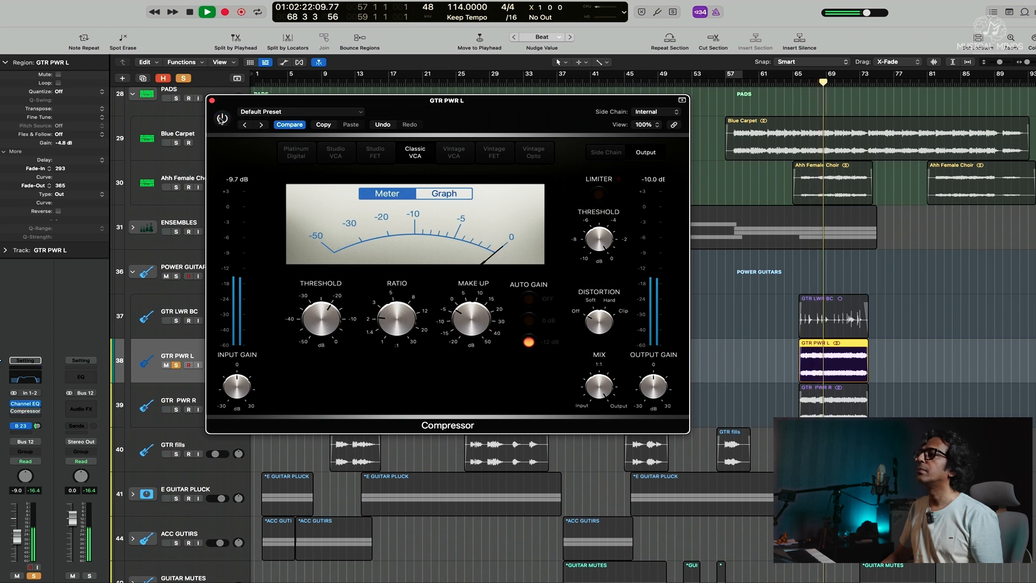
left_click(222, 118)
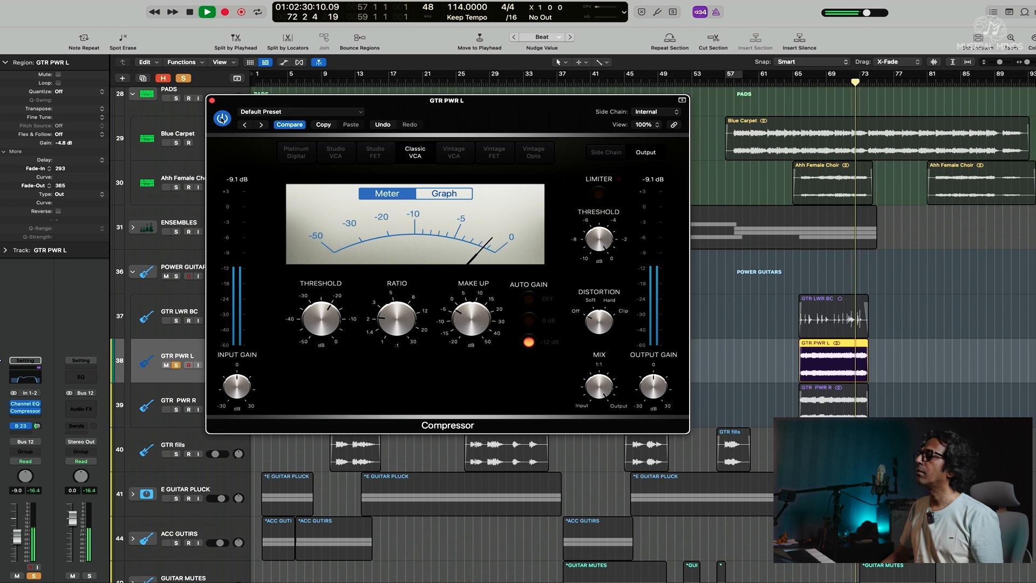
key("space")
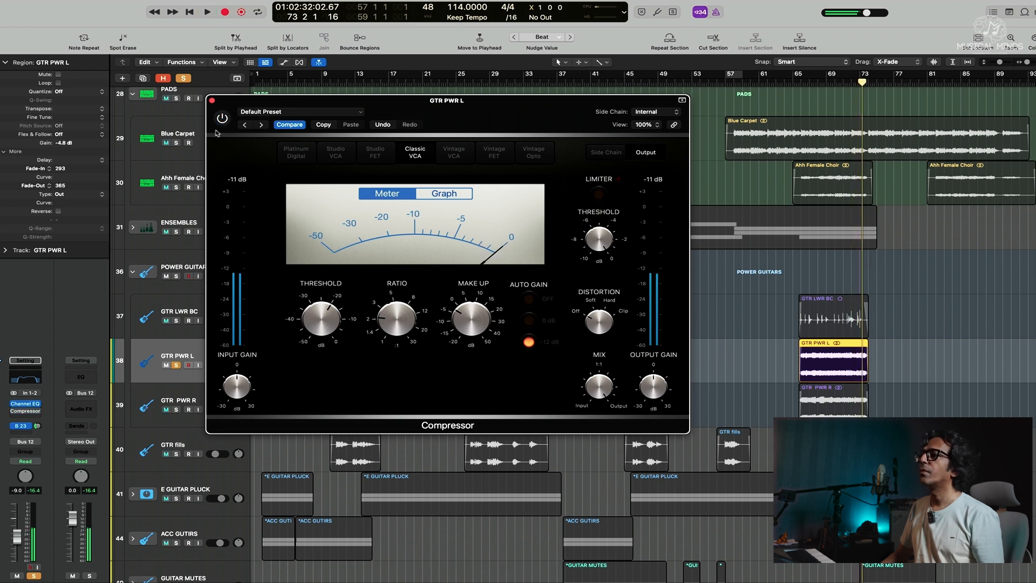
Close the Compressor and listen to GTR PWR L and GTR PWR R soloed together, selecting the two tracks alternately
left_click(212, 102)
key("space")
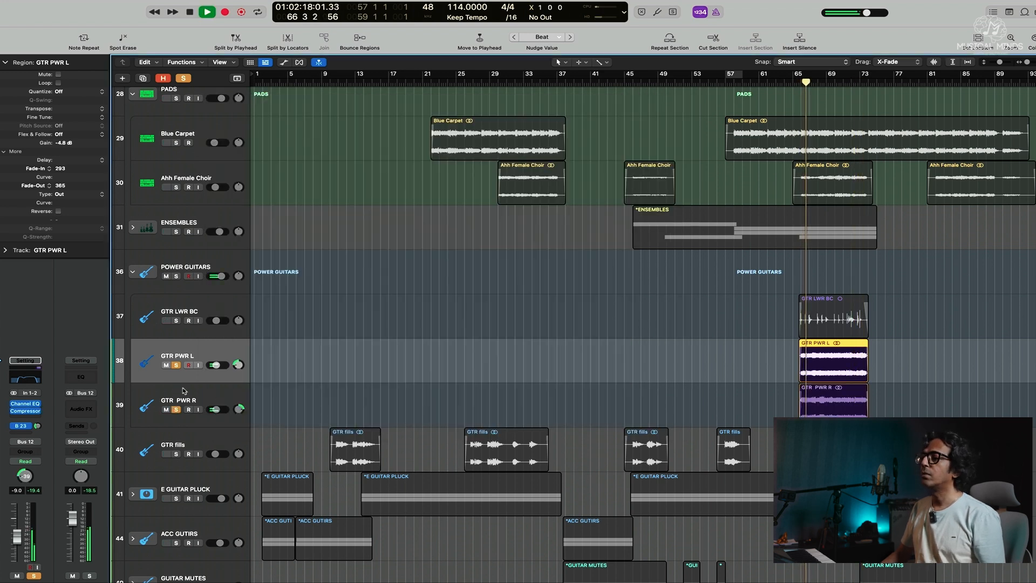
key("Down")
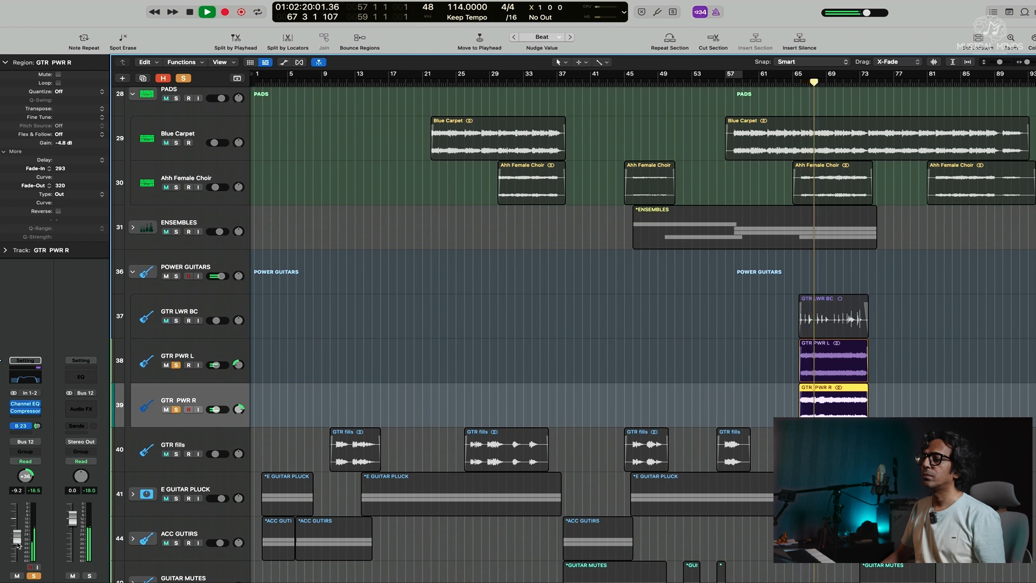
left_click(213, 356)
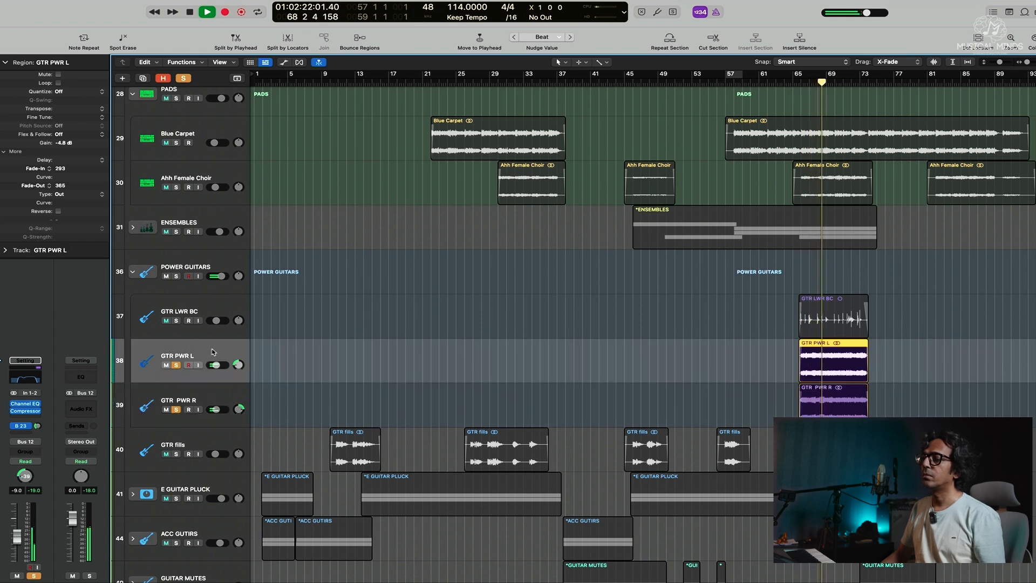
left_click(205, 395)
left_click(201, 347)
left_click(197, 390)
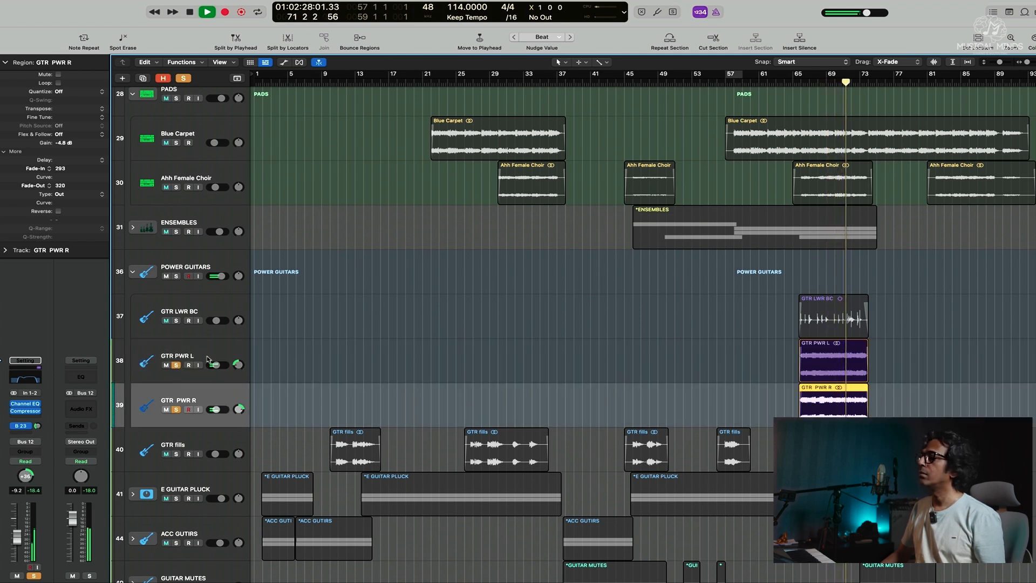
key("space")
Select and solo the GTR LWR BC track, and play it
left_click(192, 336)
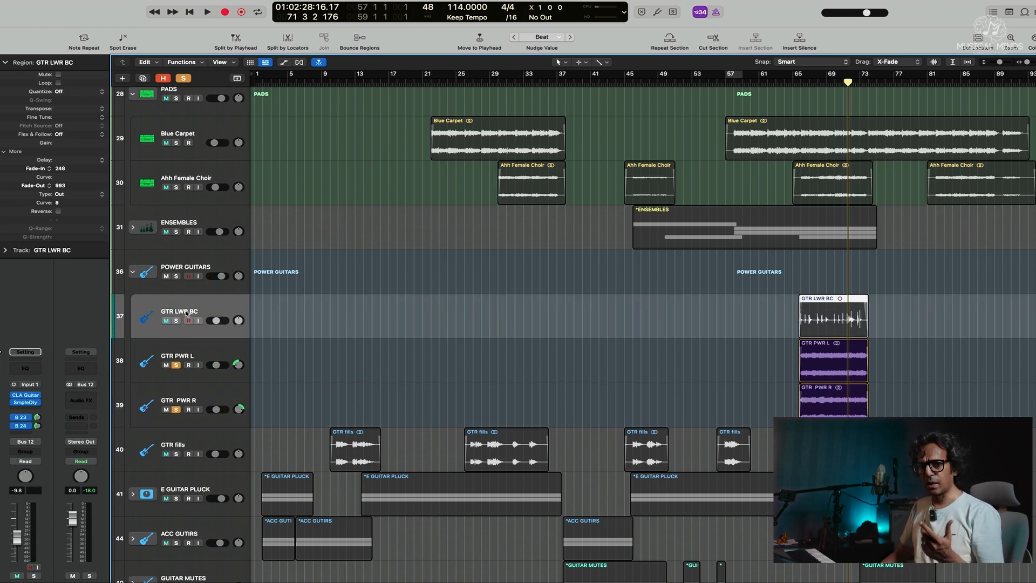
left_click(176, 322)
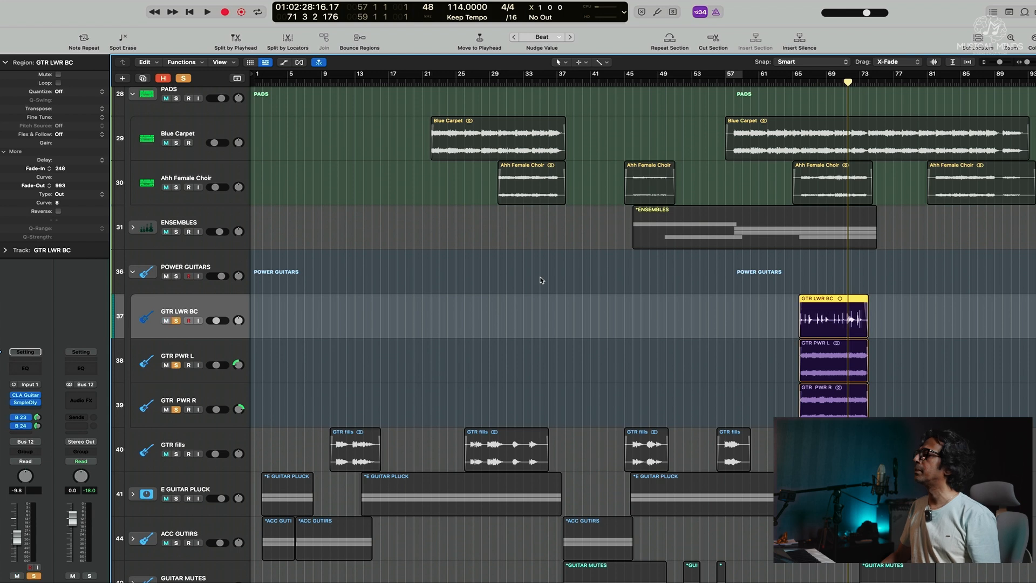
key("space")
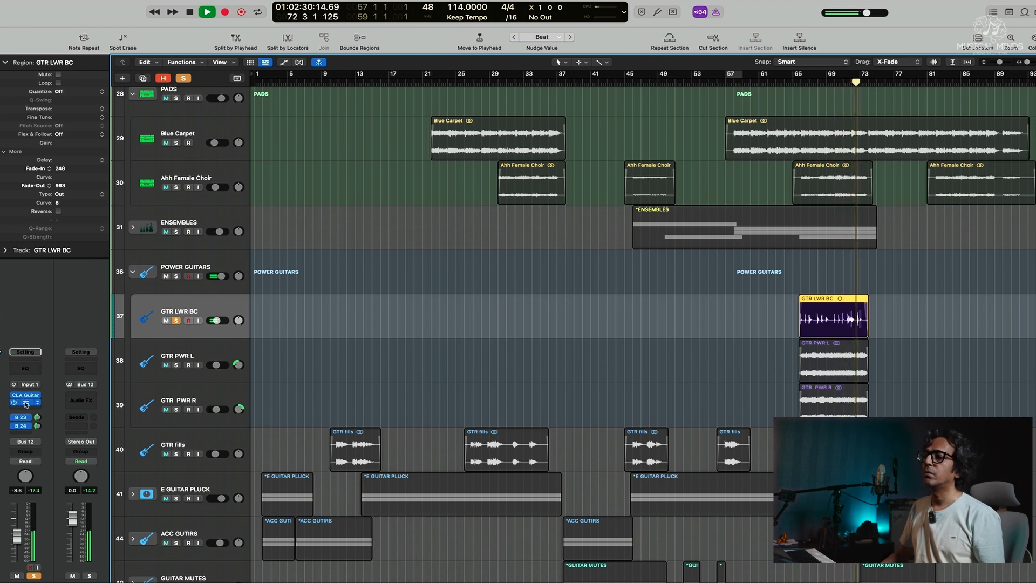
Apply a Channel EQ to GTR LWR BC with a 149 Hz low cut at 36 dB/Oct and a 6300 Hz high cut at 24 dB/Oct
key("ctrl+space")
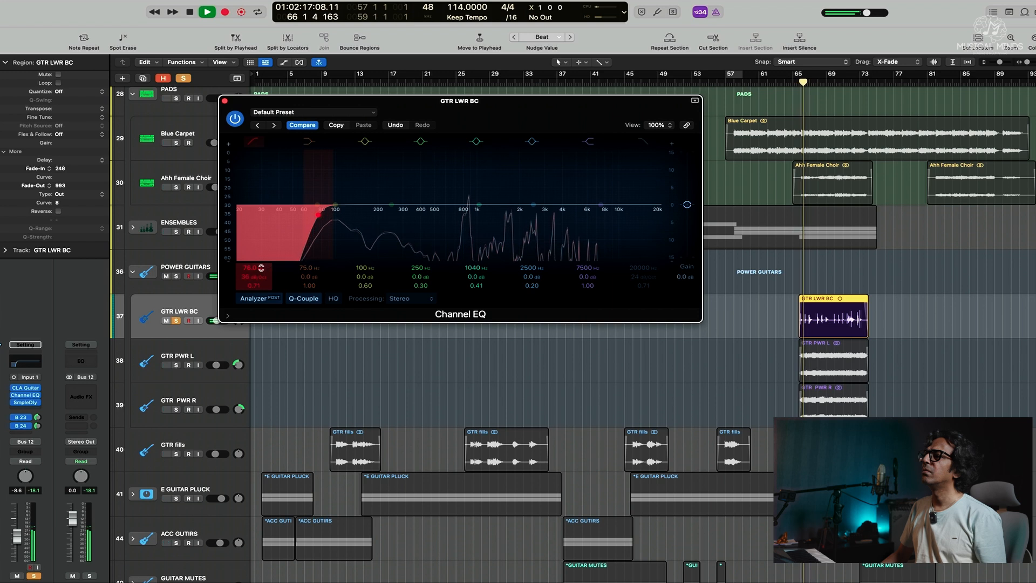
left_click_drag(369, 215, 360, 215)
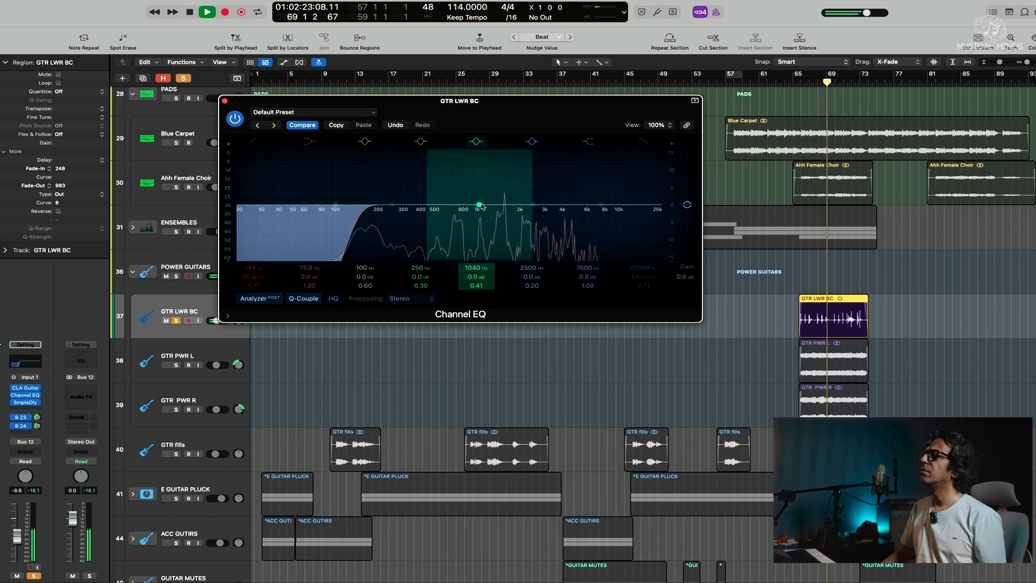
left_click(645, 142)
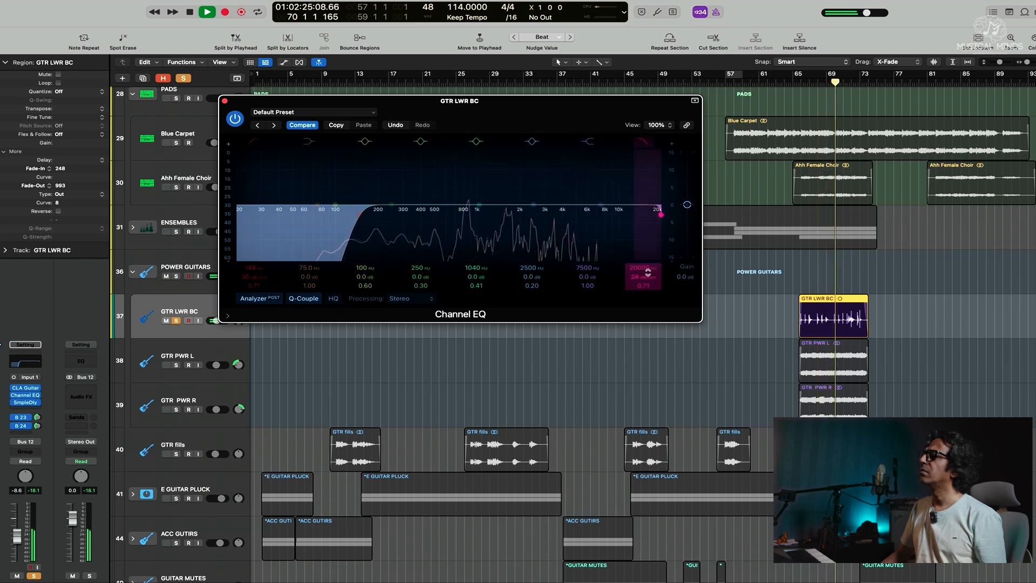
left_click_drag(659, 205, 592, 214)
key("space")
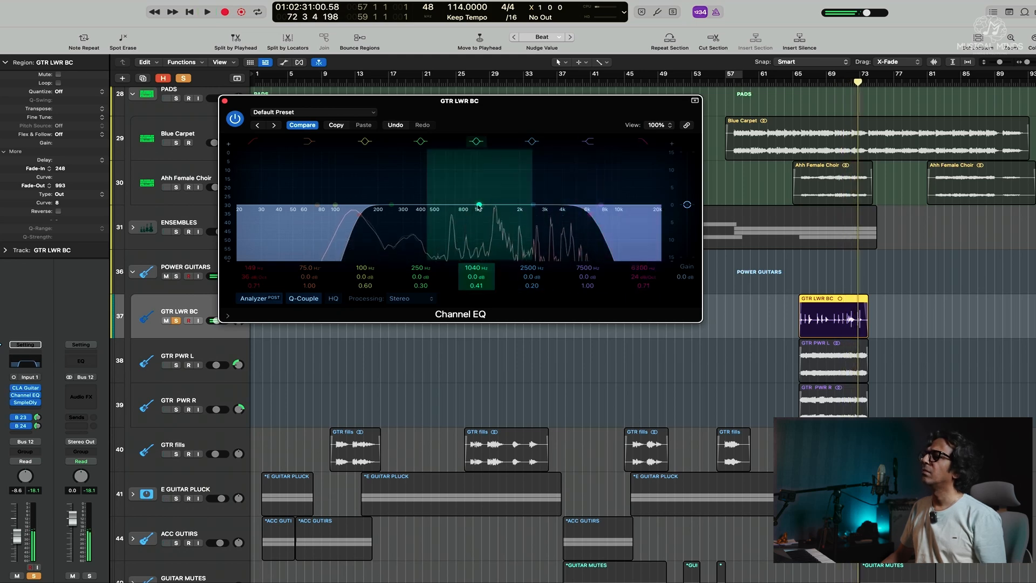
Boost GTR LWR BC by 0.4 dB at 965 Hz and by 1.0 dB at 2560 Hz with a Q of 1.20
key("space")
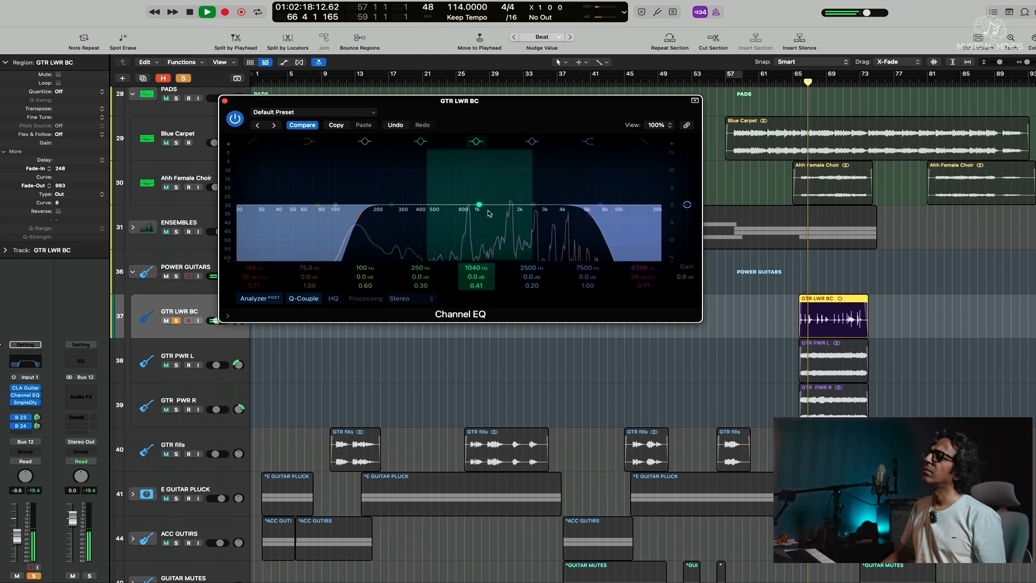
left_click_drag(489, 213, 535, 202)
left_click_drag(532, 286, 531, 273)
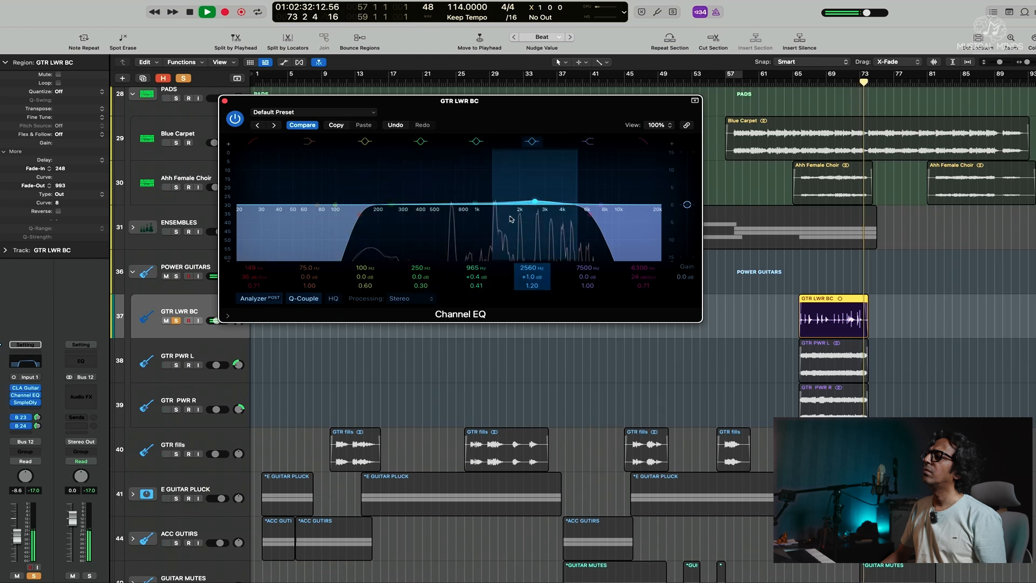
key("space")
Add GTR PWR L and GTR PWR R to the solo with GTR LWR BC, play all three and close the Channel EQ
key("space")
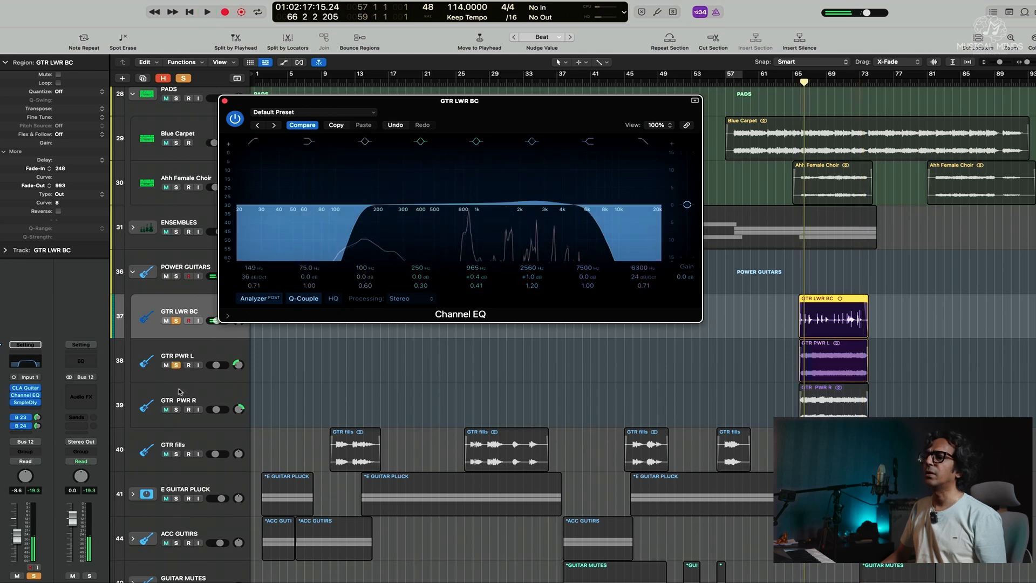
left_click(176, 410)
key("space")
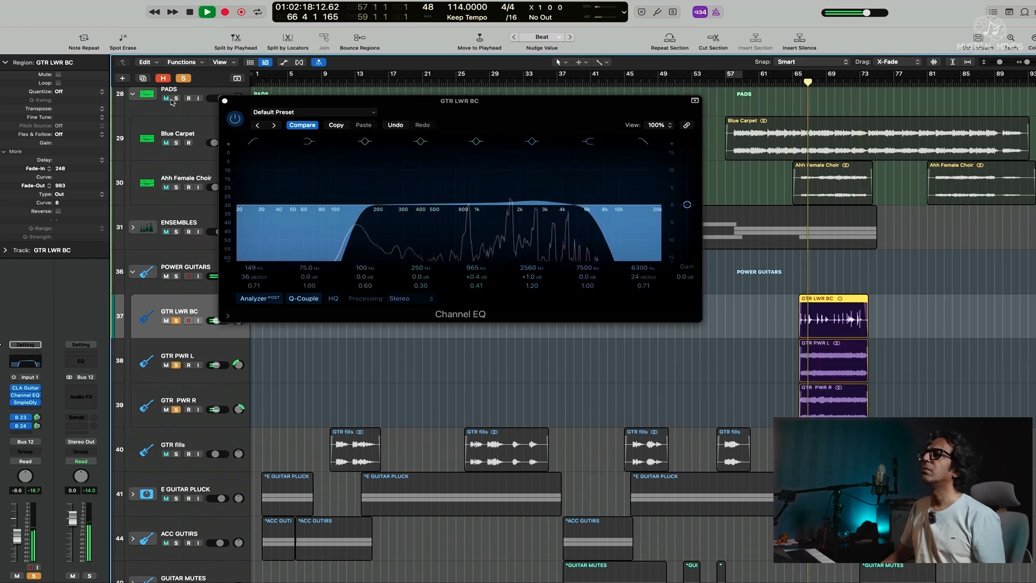
left_click(225, 102)
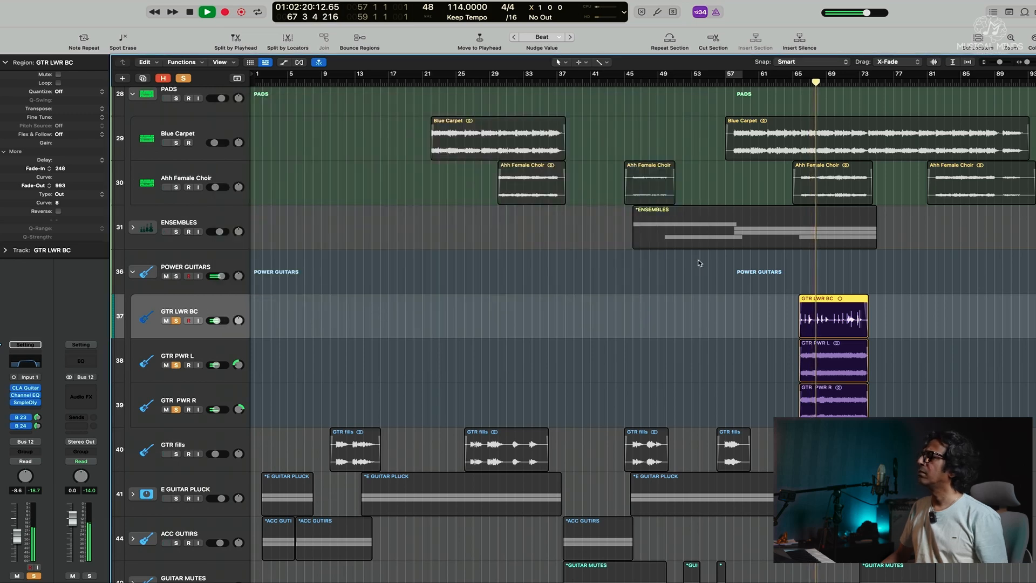
scroll(699, 263, "down", 10)
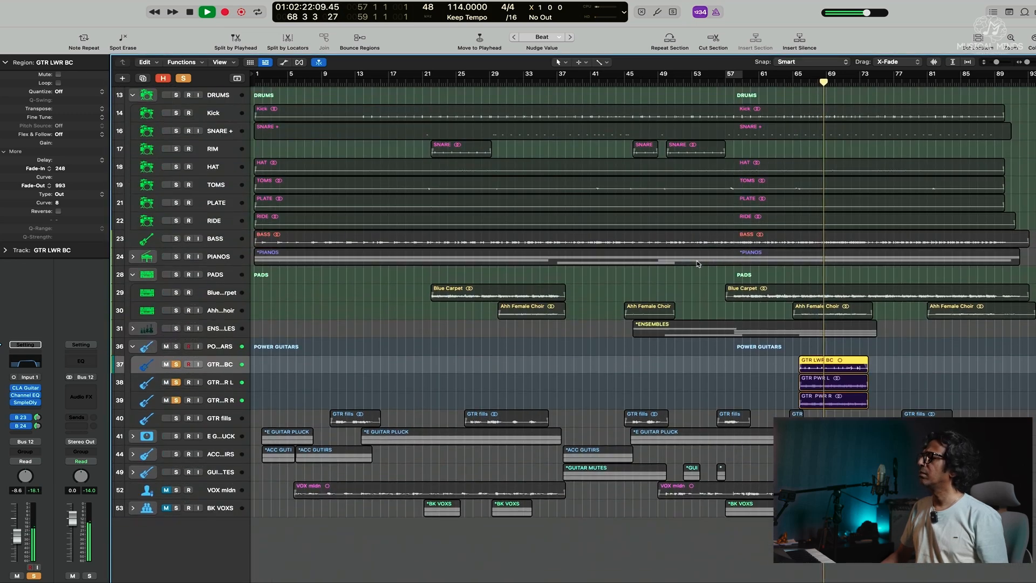
Solo the drums, bass, pianos, pads and ensembles with the power guitars, and play them while checking GTR PWR L and R
scroll(697, 264, "down", 1)
key("space")
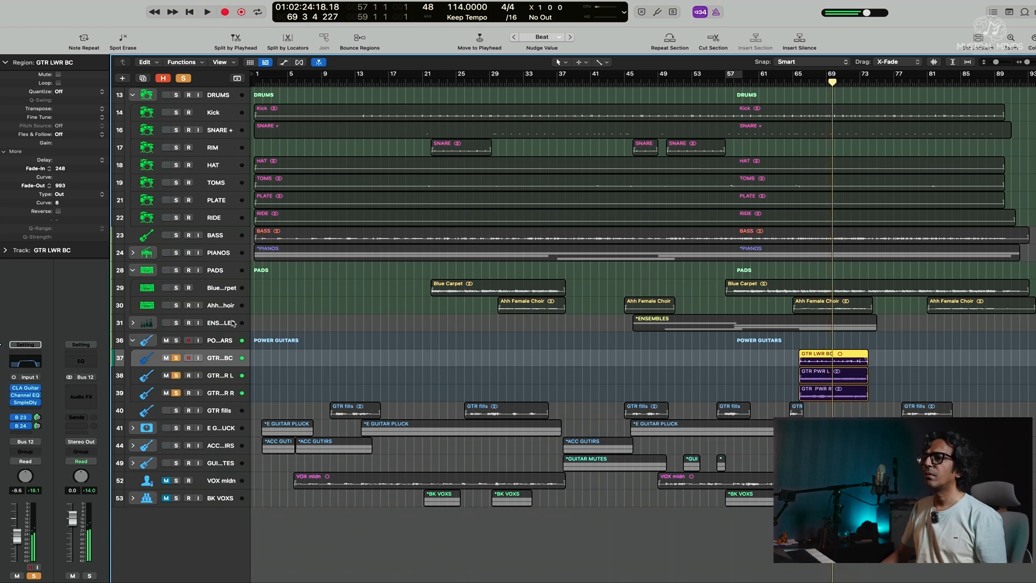
left_click(177, 95, "alt")
key("space")
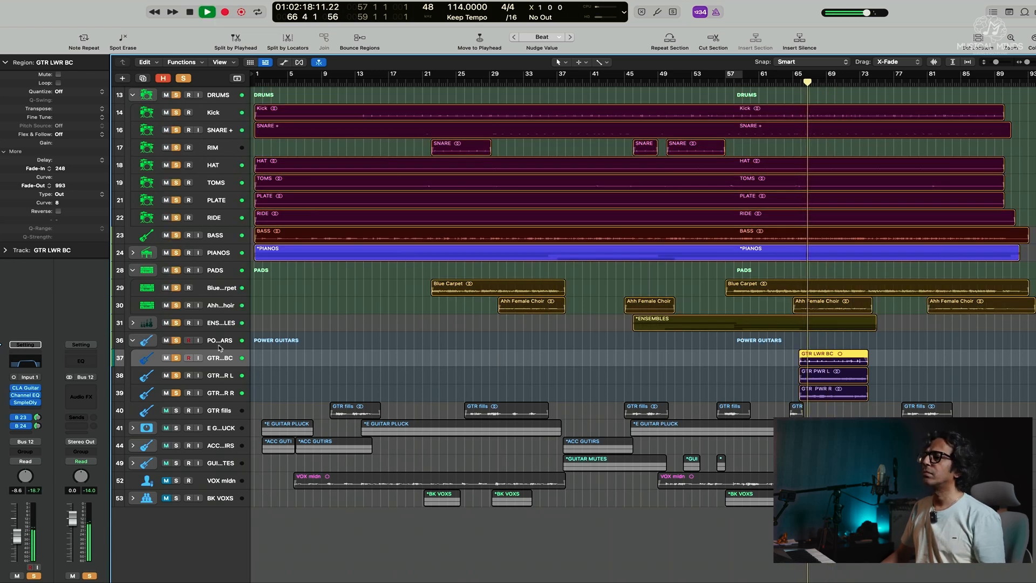
left_click(221, 374)
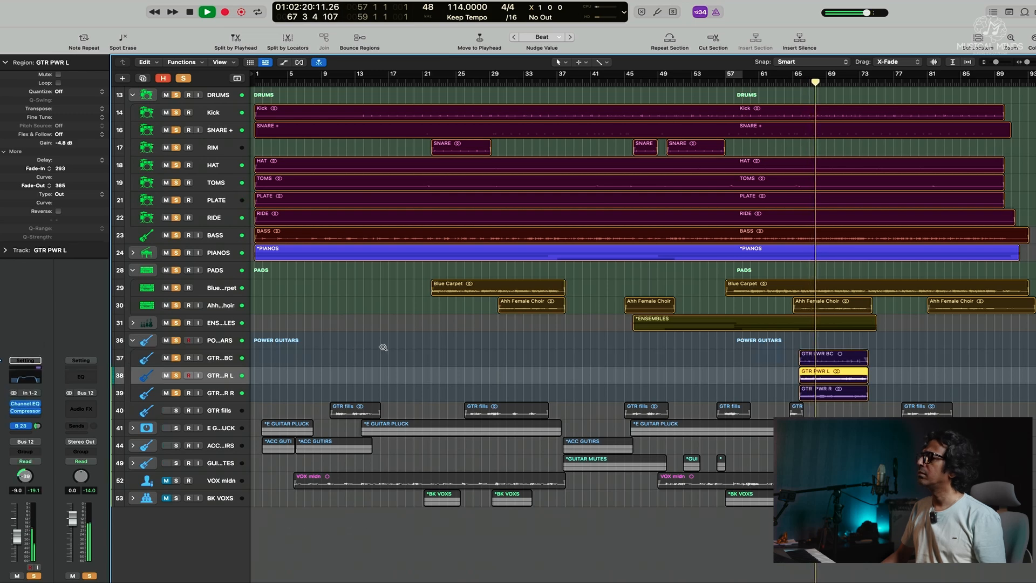
scroll(384, 348, "up", 1)
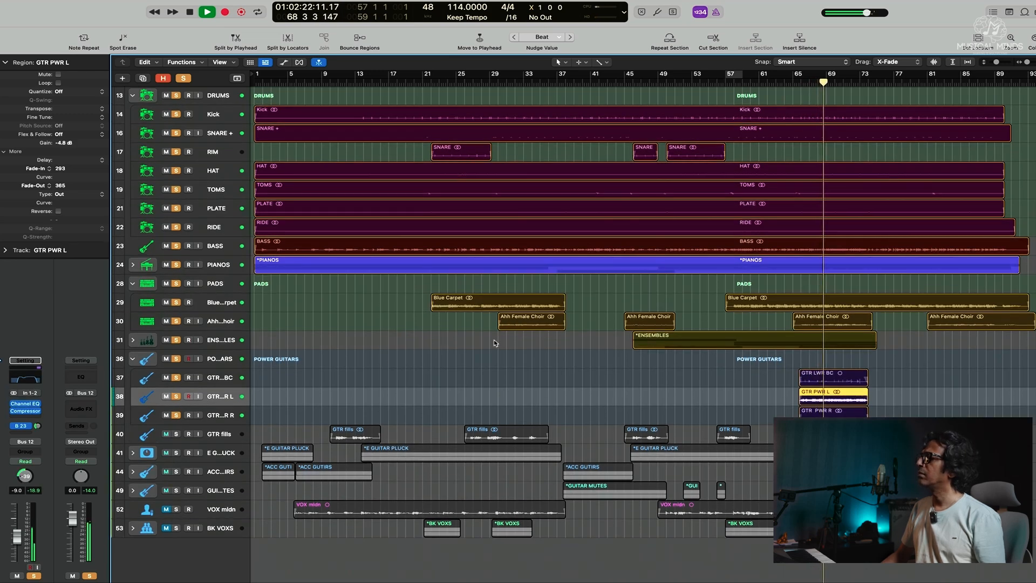
left_click(221, 415)
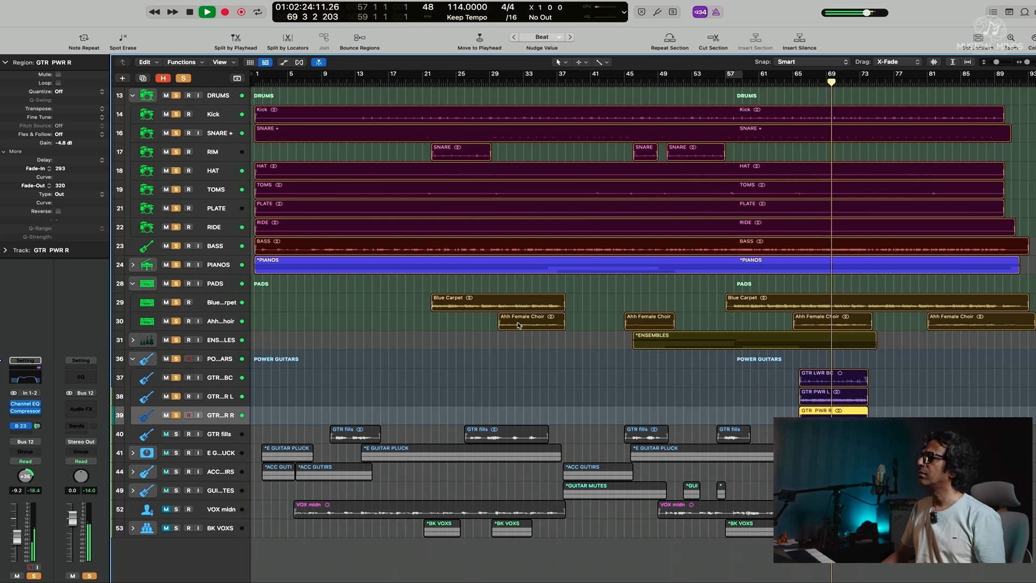
Replay the soloed mix from about bar 66 while checking the SNARE +, PLATE and RIDE drum tracks in turn
left_click(225, 133)
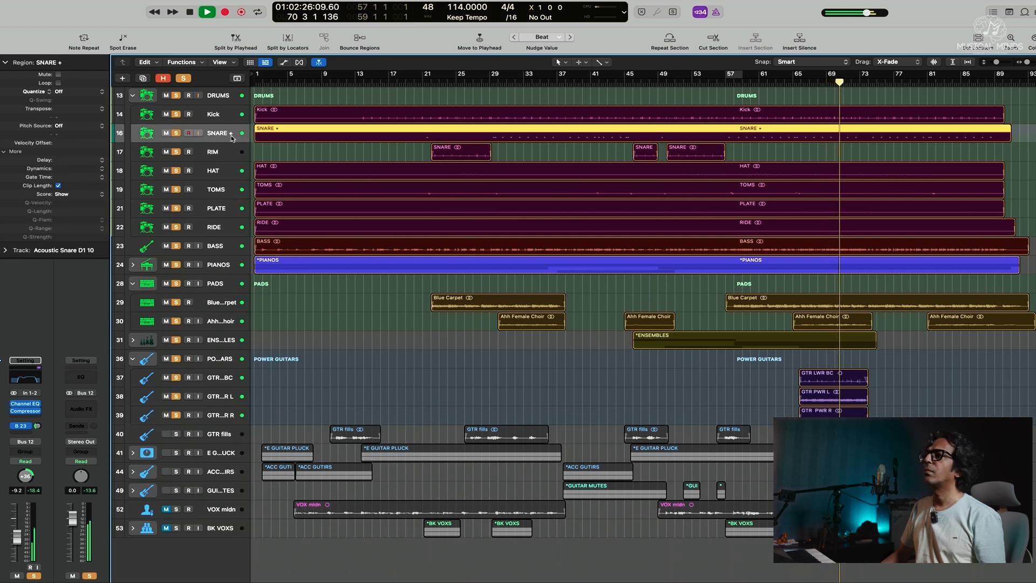
key("space")
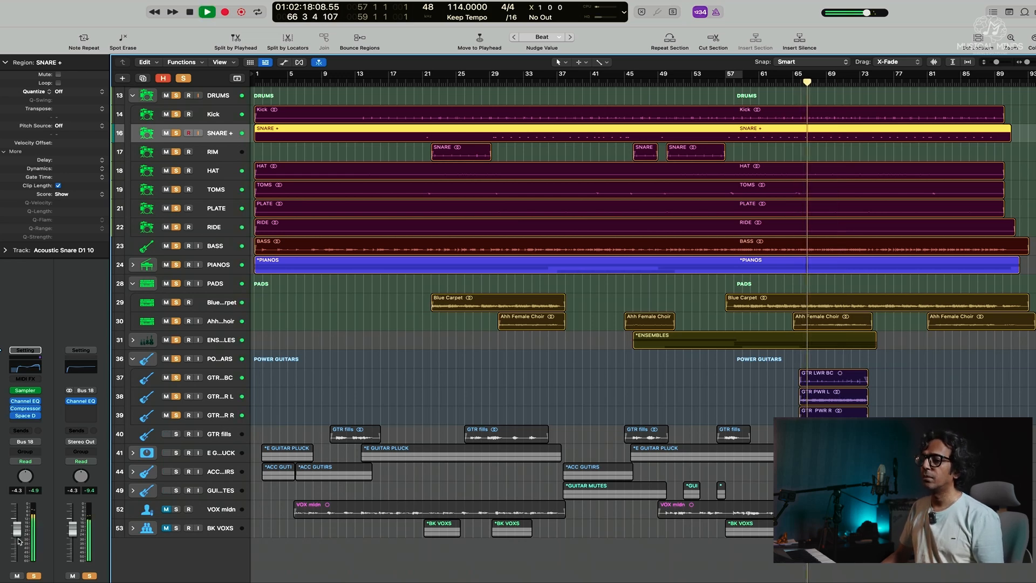
left_click(216, 209)
left_click(215, 227)
key("space")
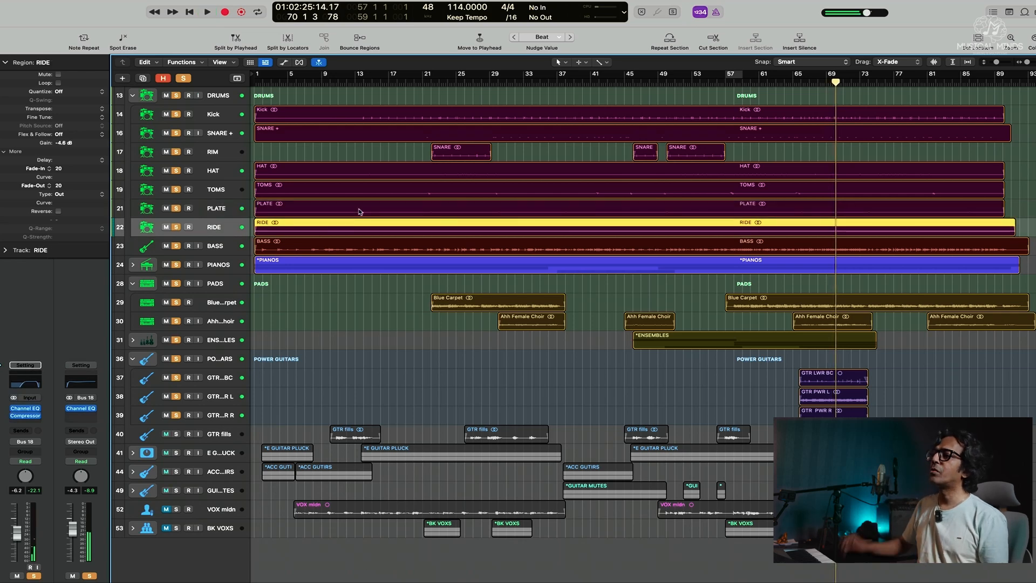
Raise the RIDE track's volume to -4.4 dB while the soloed mix plays
key("super+Down")
key("space")
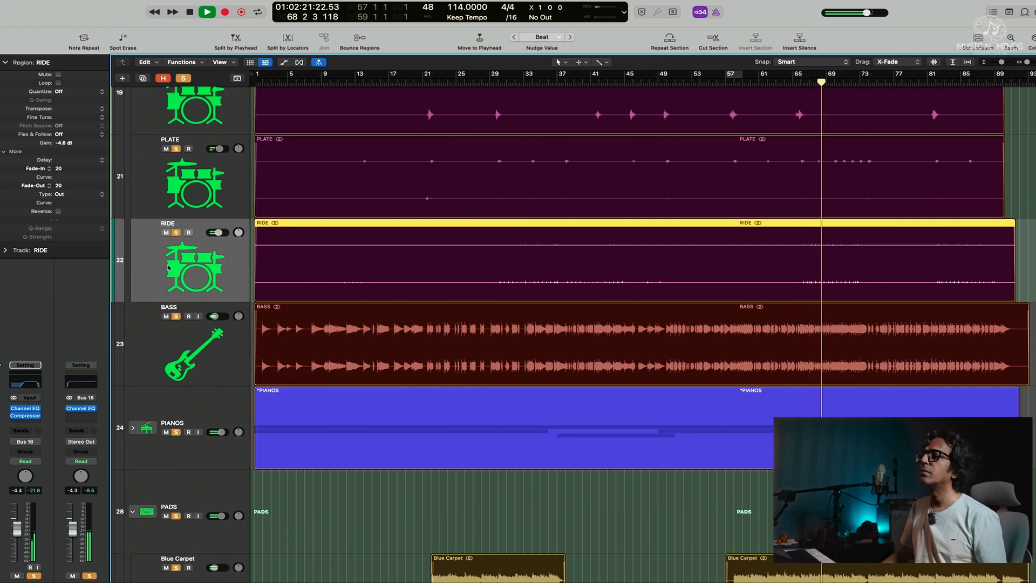
key("super+Up")
key("super+Up")
key("super+Up")
key("super+Up")
key("super+Up")
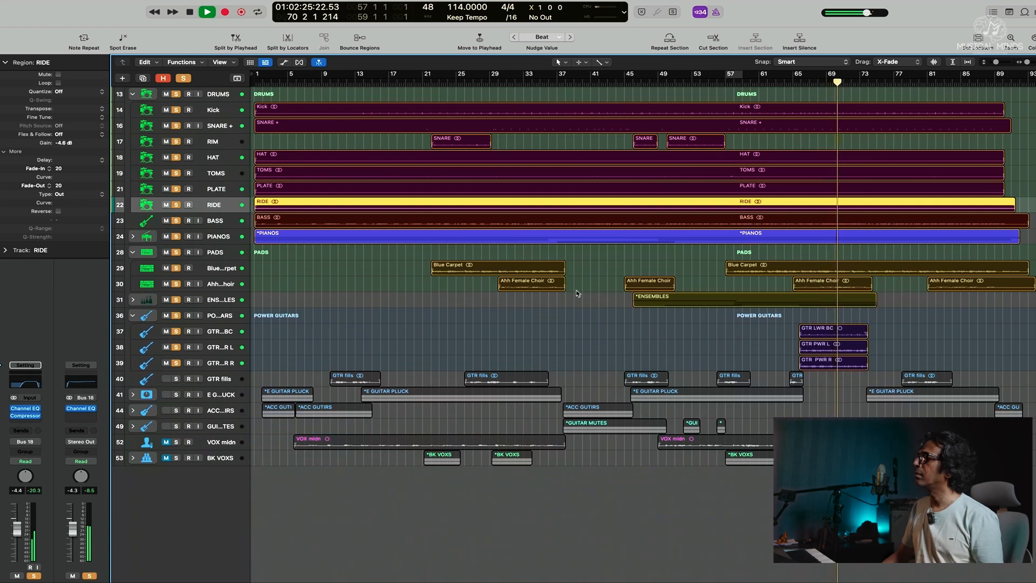
Clear all solos, open the E GUITAR PLUCK stack, and play GTR PLUC L on its own
left_click(219, 380)
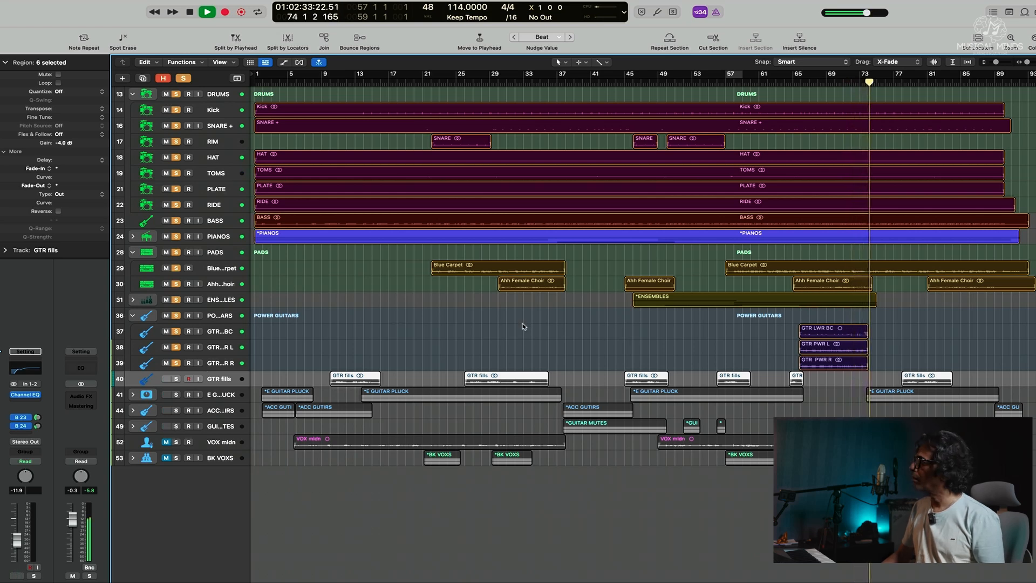
key("ctrl+alt+super+s")
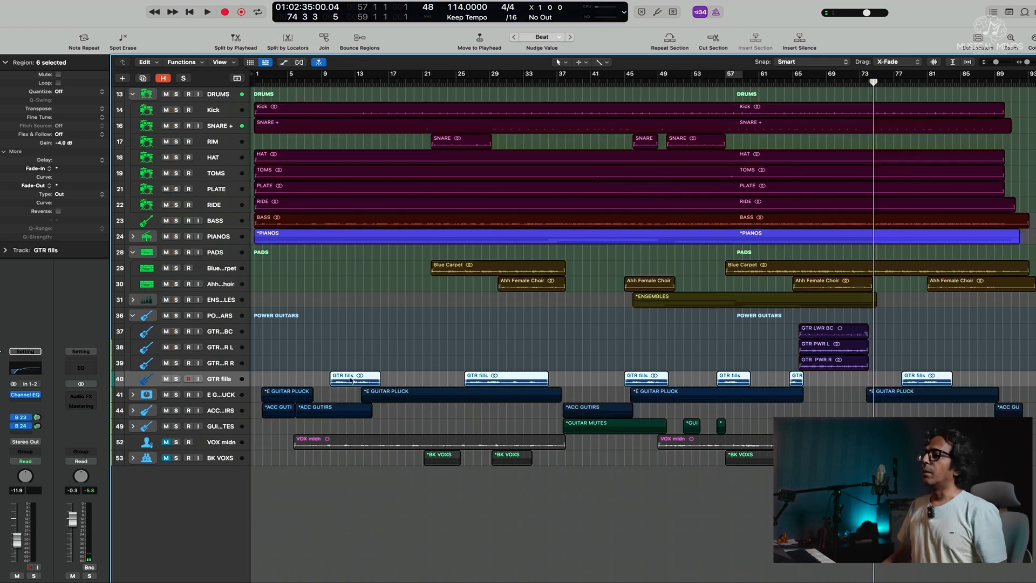
key("super+Down")
left_click(218, 455)
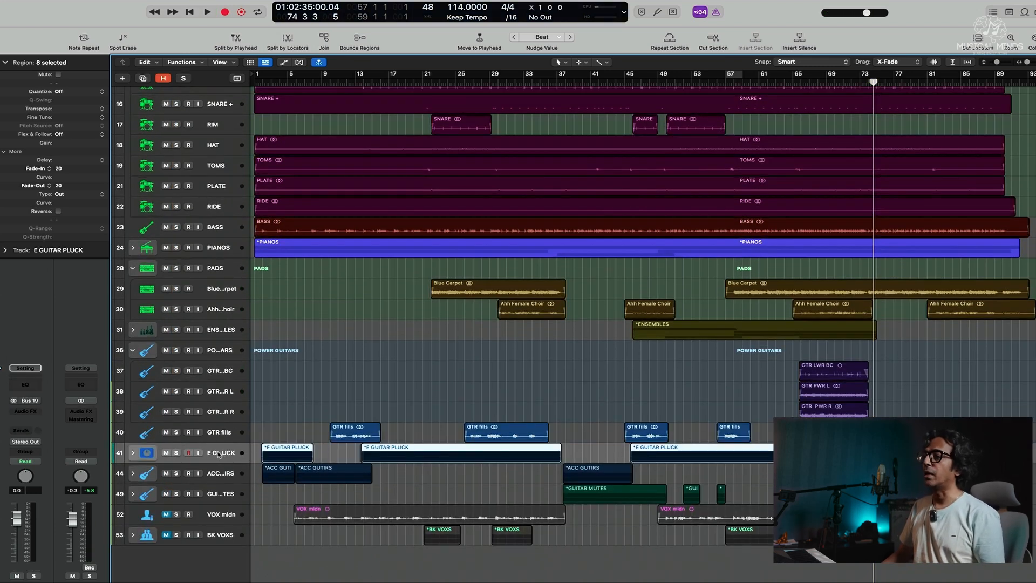
key("space")
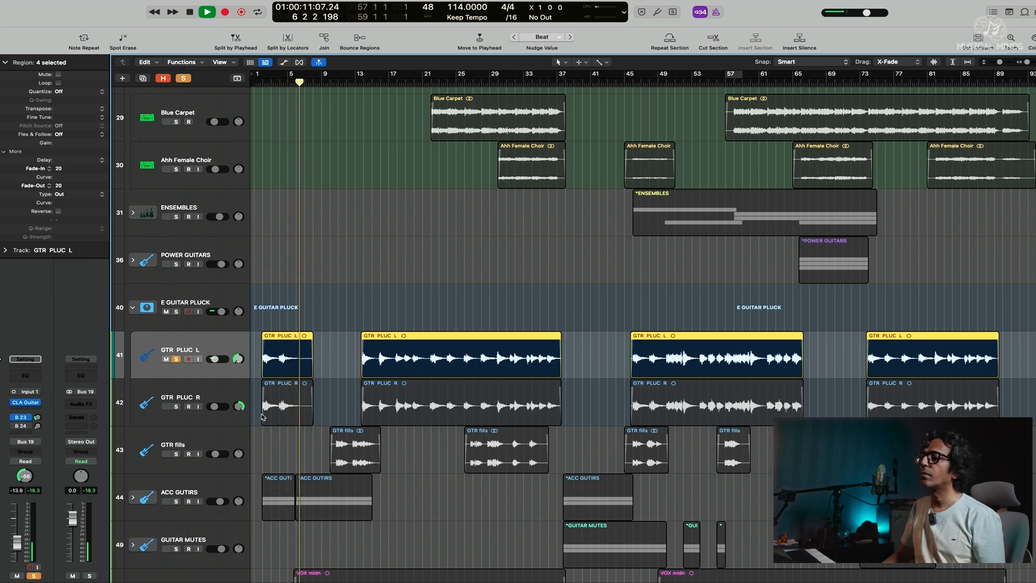
Add GTR PLUC R to the solo and play both pluck guitars from the song's start and from about bar 13
key("space")
left_click(182, 387)
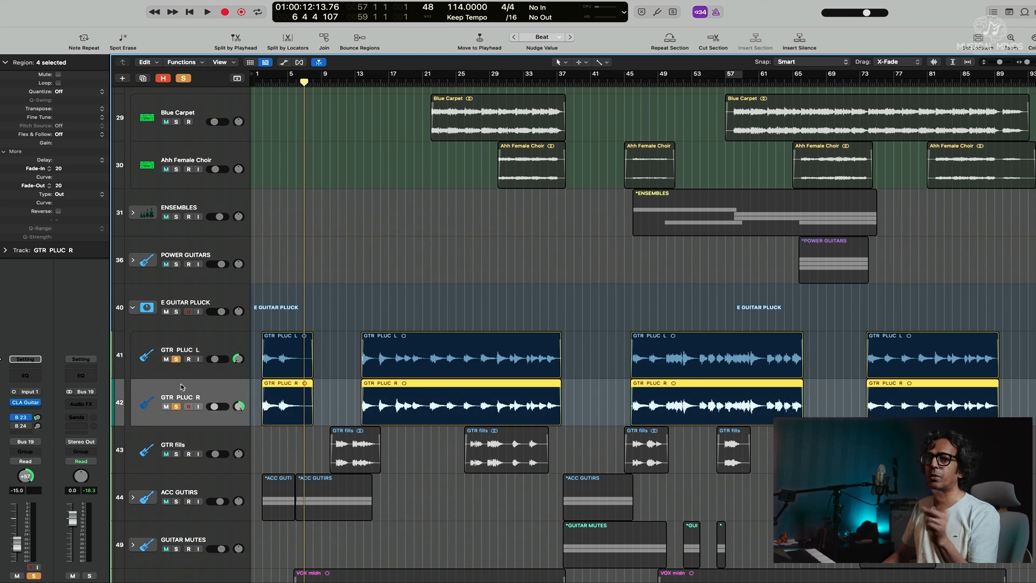
key("Return")
key("space")
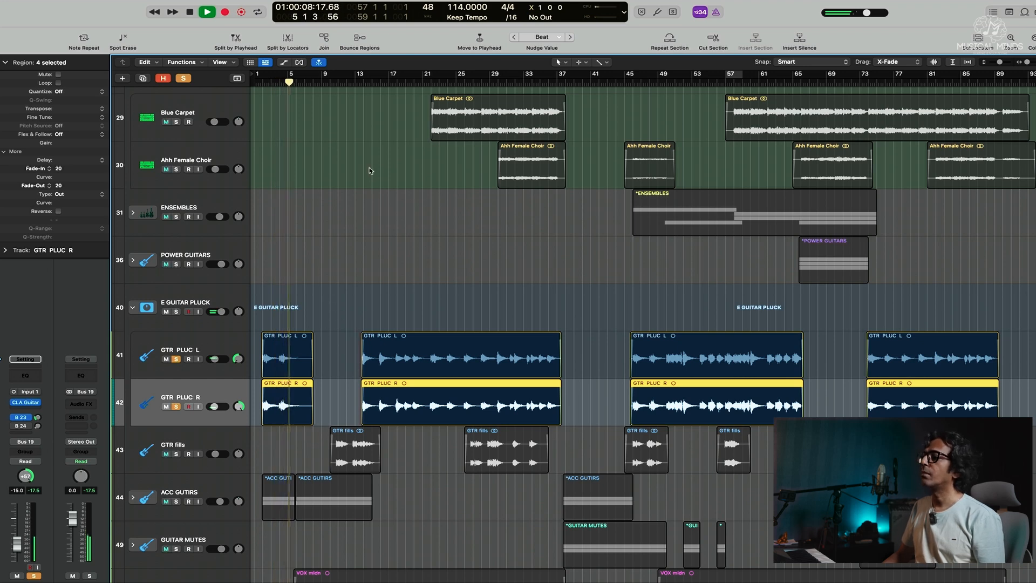
left_click(361, 82)
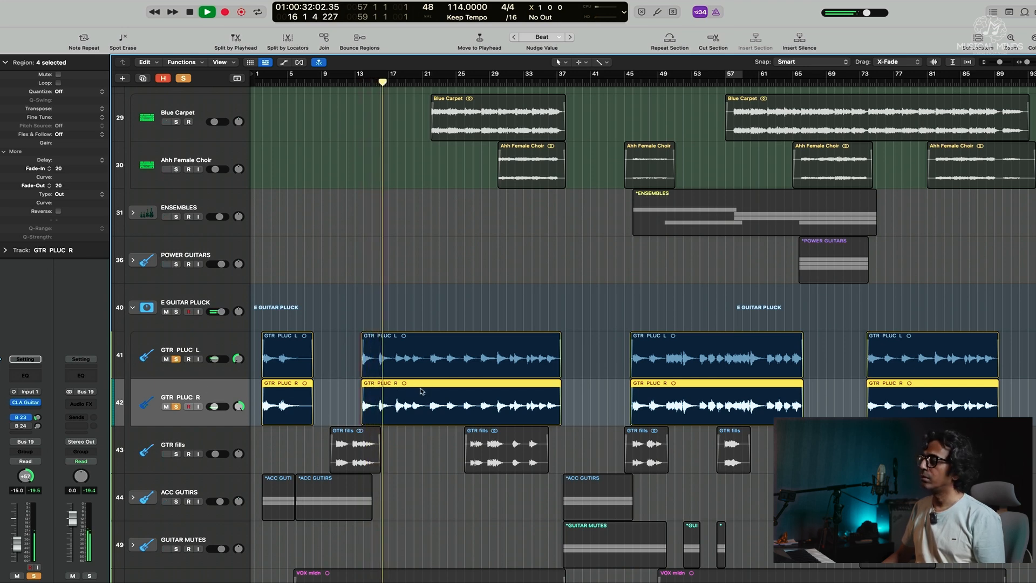
Add the GTR fills track to the solo and play it from bar 10
key("space")
left_click(200, 438)
scroll(420, 339, "down", 3)
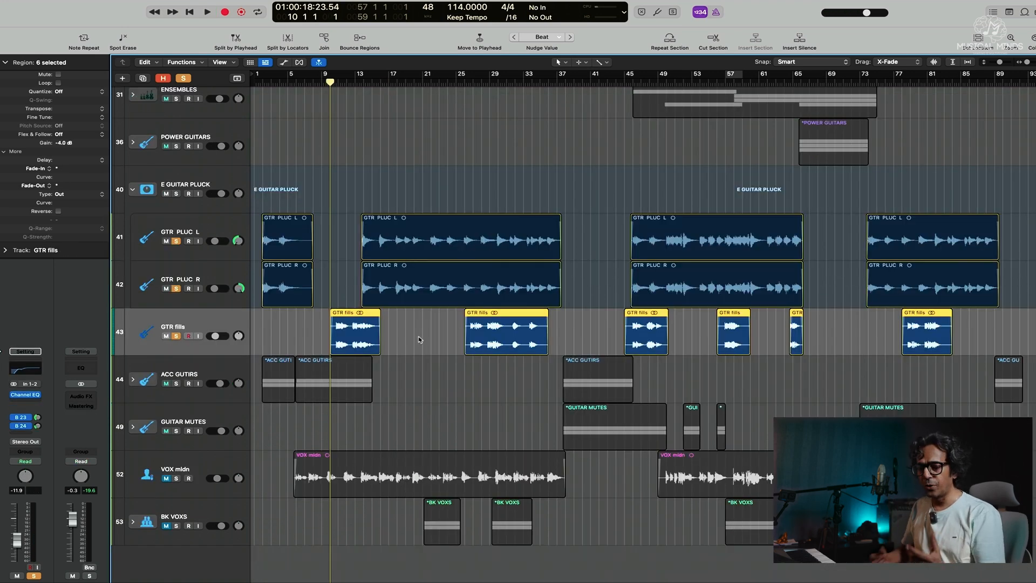
key("space")
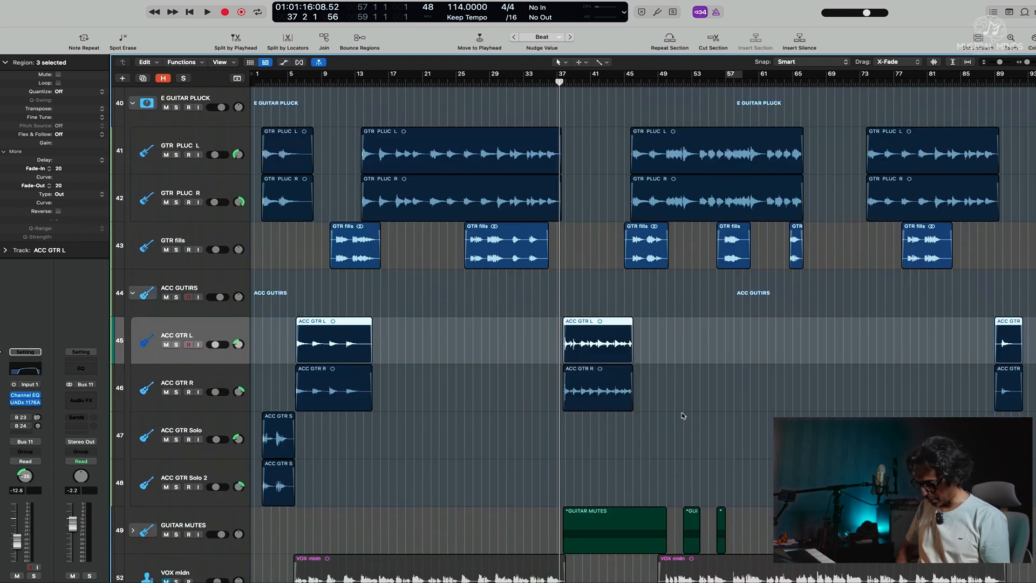
Solo ACC GTR L, play it from bar 37, and set its volume to -7.2 dB
key("comma")
key("super+Right")
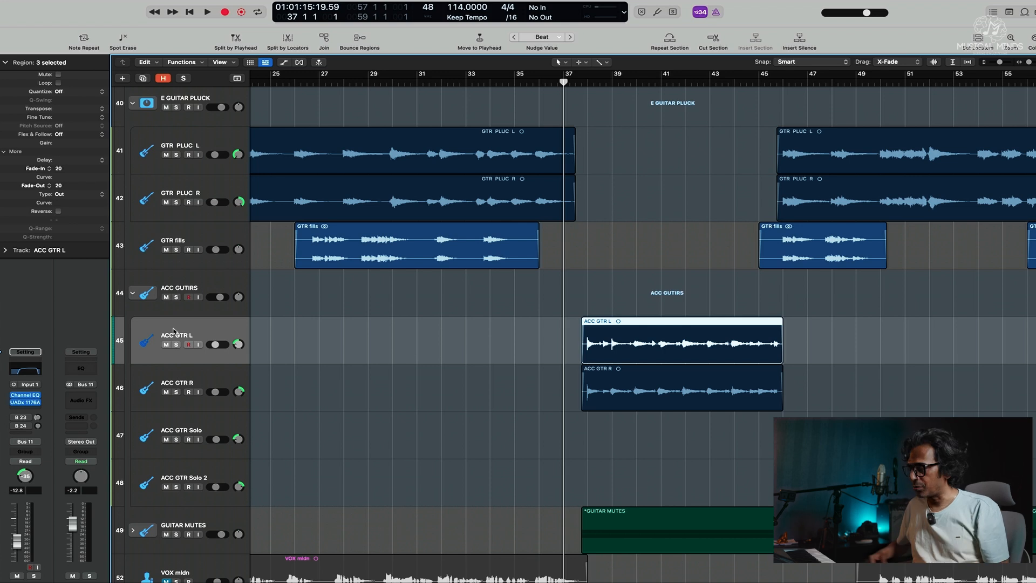
key("ctrl+s")
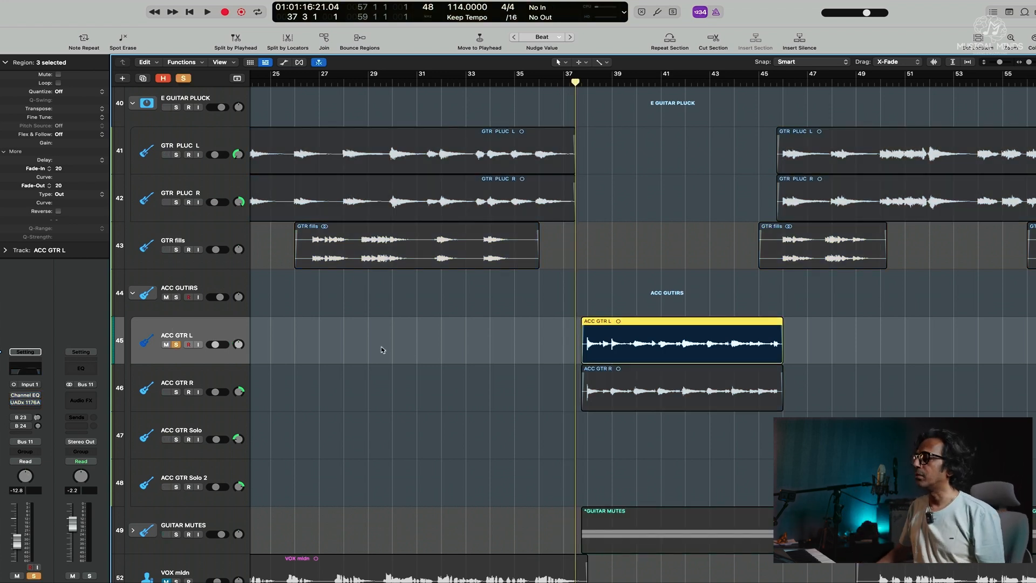
key("space")
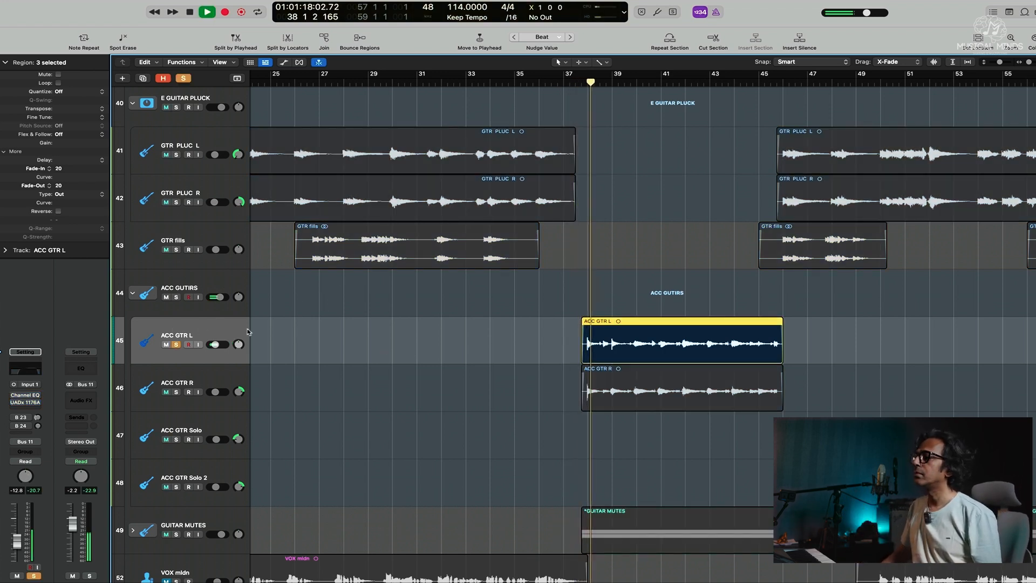
left_click_drag(214, 341, 217, 344)
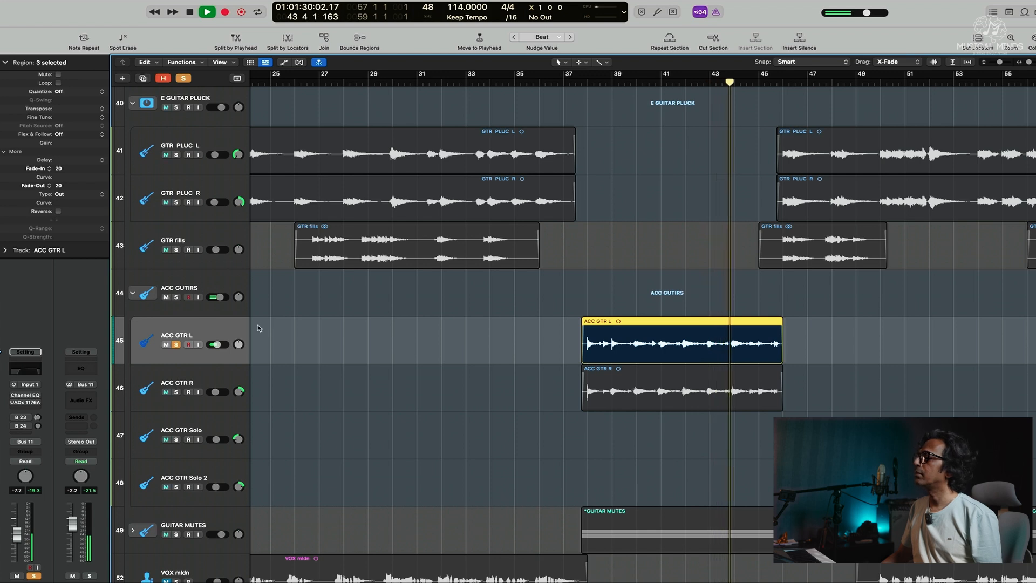
key("space")
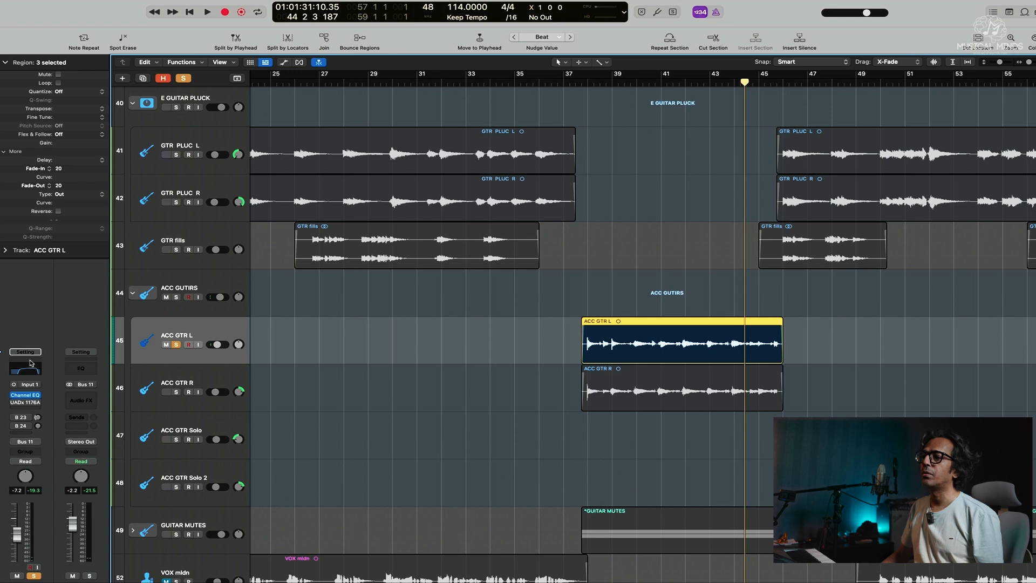
Lower the Channel EQ's low cut on ACC GTR L to 101 Hz while it plays, and close the EQ
left_click(26, 369)
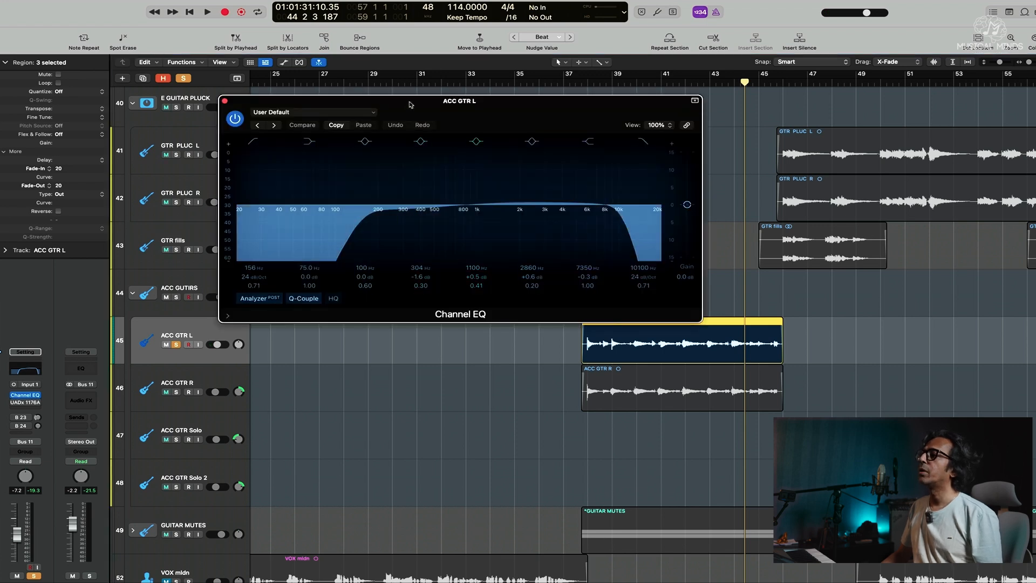
left_click_drag(405, 98, 243, 77)
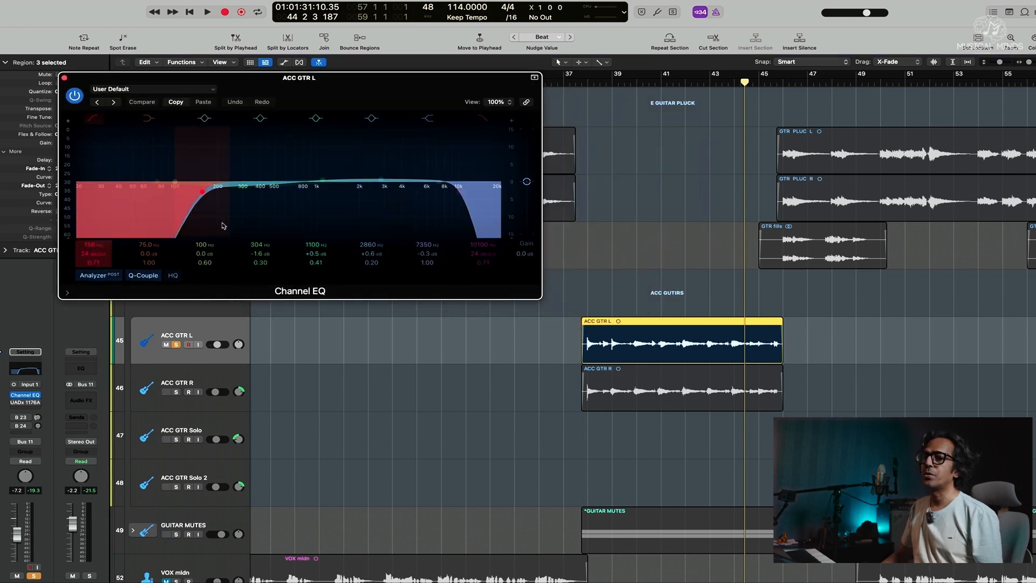
key("shift+Return")
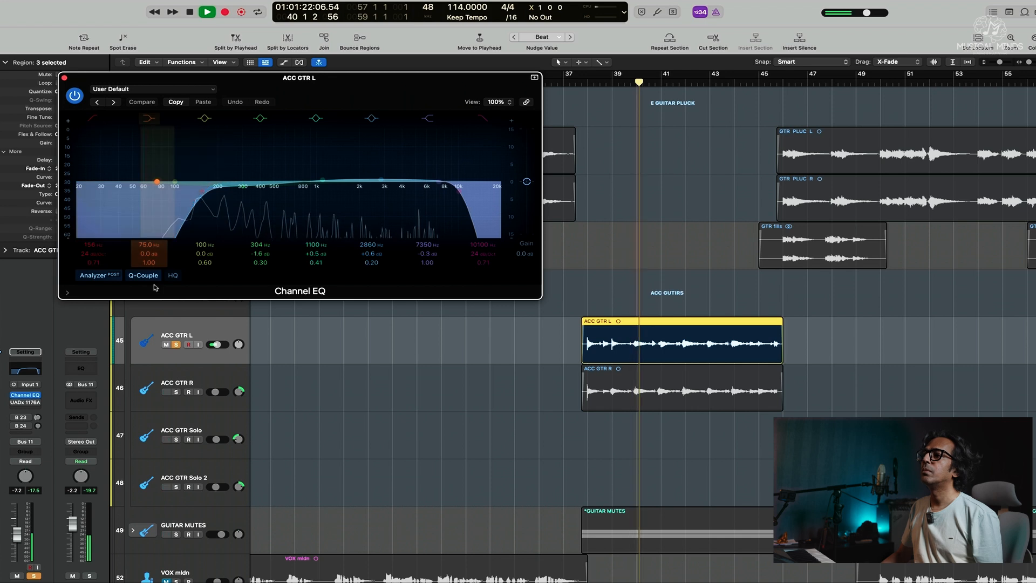
mouse_move(101, 244)
left_mouse_down()
mouse_move(101, 281)
mouse_move(101, 260)
left_mouse_up()
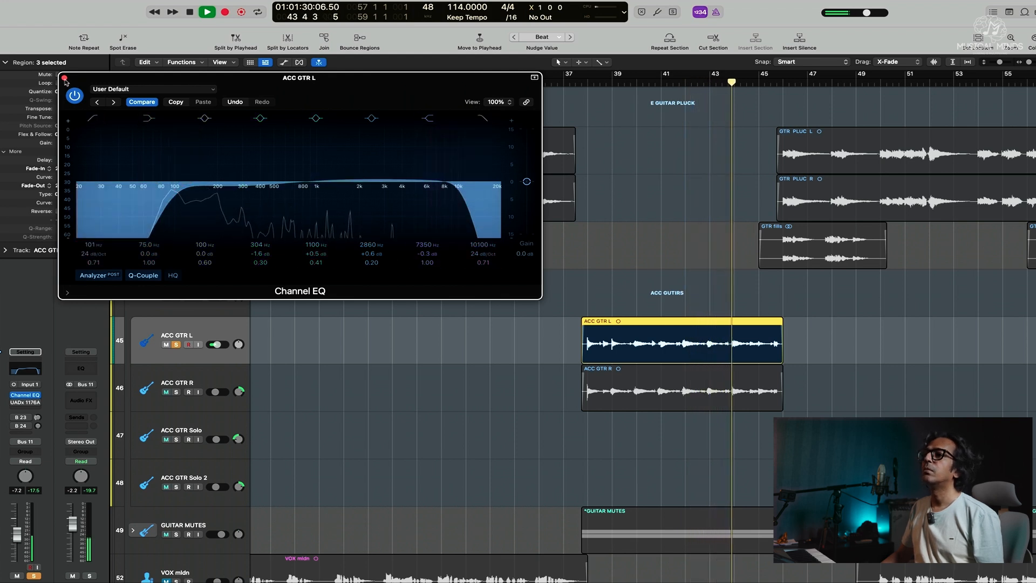
key("super+w")
Play ACC GTR L and R together, with ACC GTR L panned to -37 and its Compressor and Bus 23 send active
key("space")
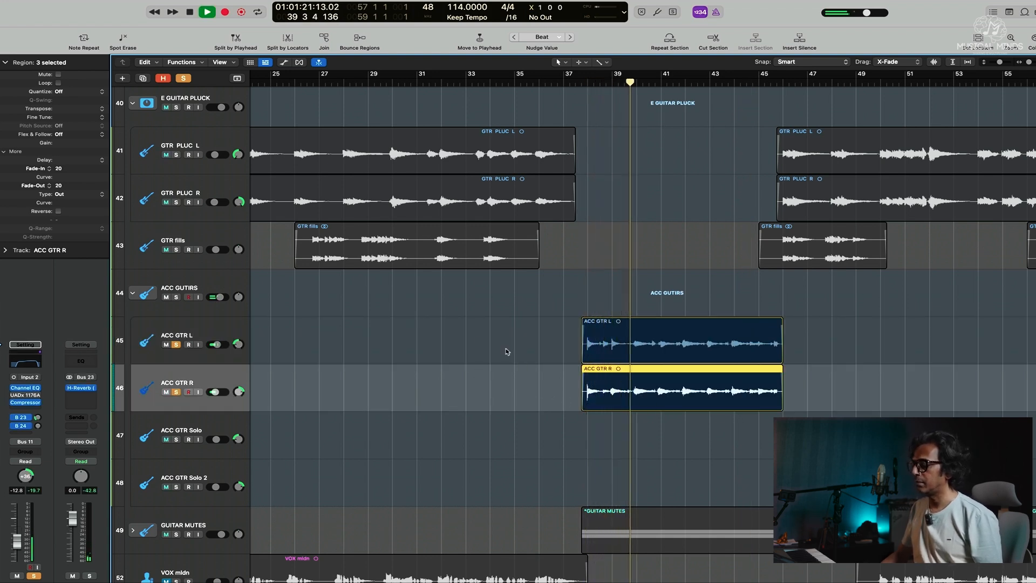
left_click(202, 330)
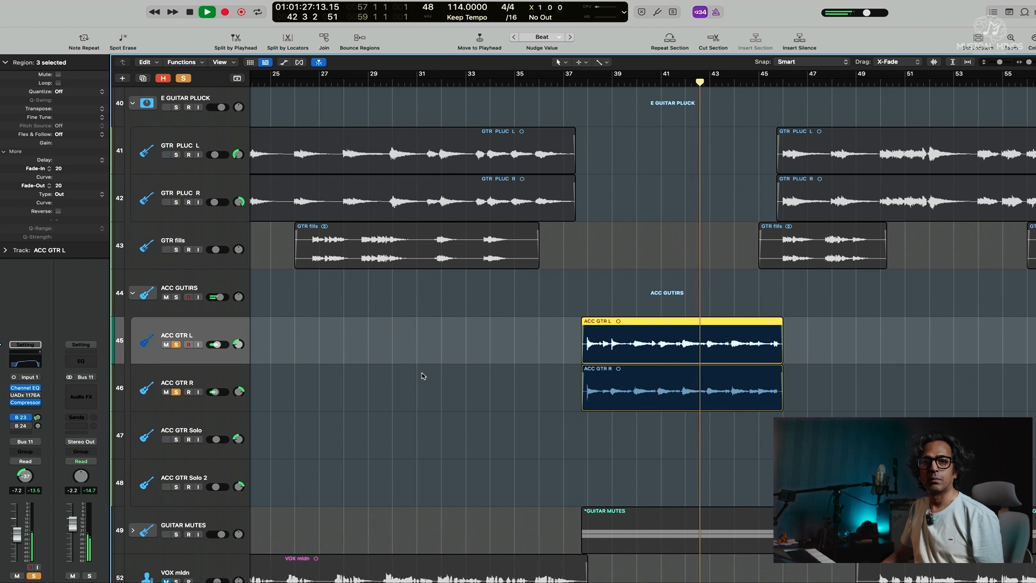
scroll(497, 363, "left", 2)
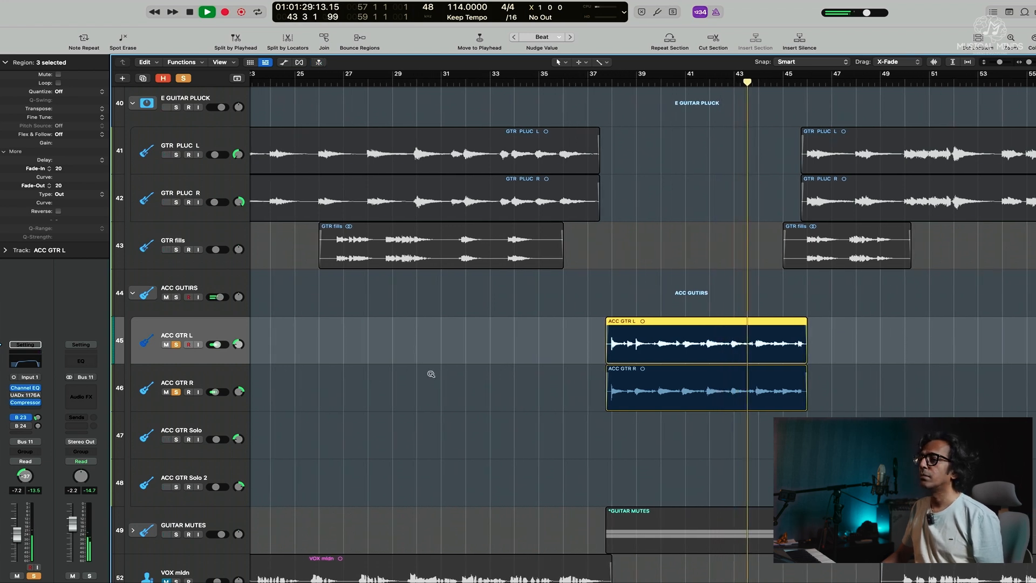
scroll(431, 374, "down", 5)
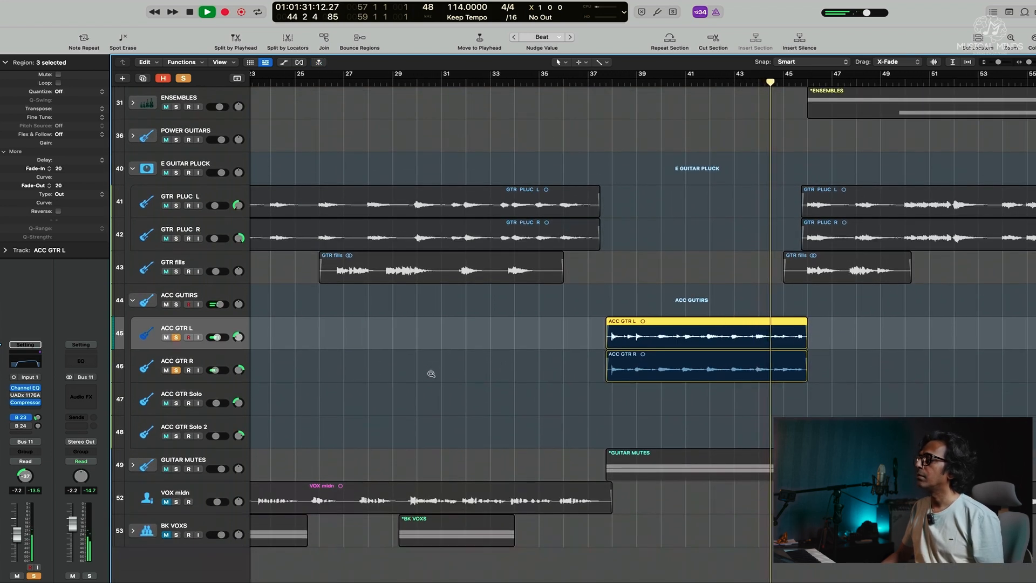
Clear the acoustic guitar solos, open the GUITAR MUTES stack, and play GTR MUTE L and R soloed
left_click(176, 337)
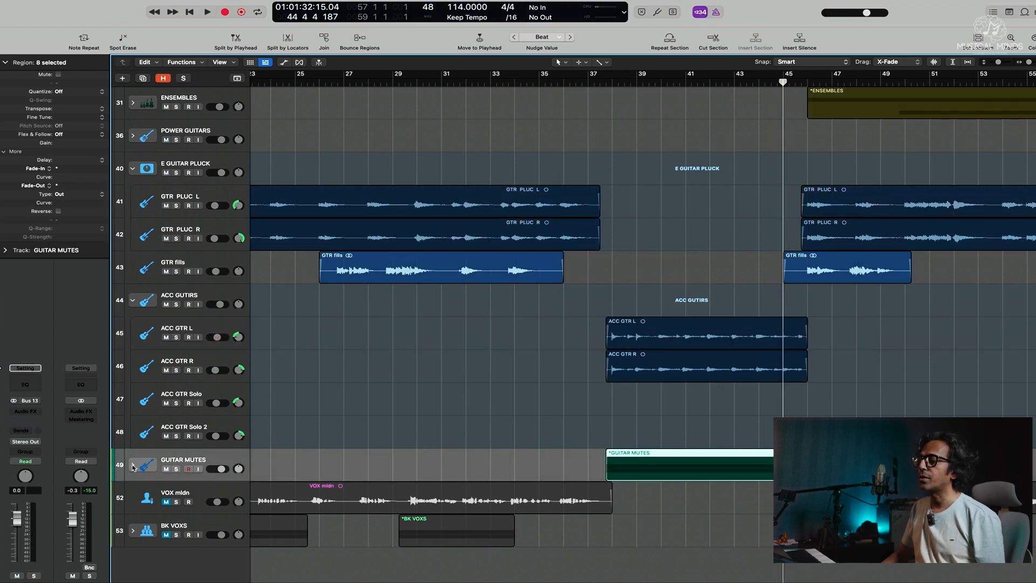
left_click(133, 466)
left_click(192, 428)
key("s")
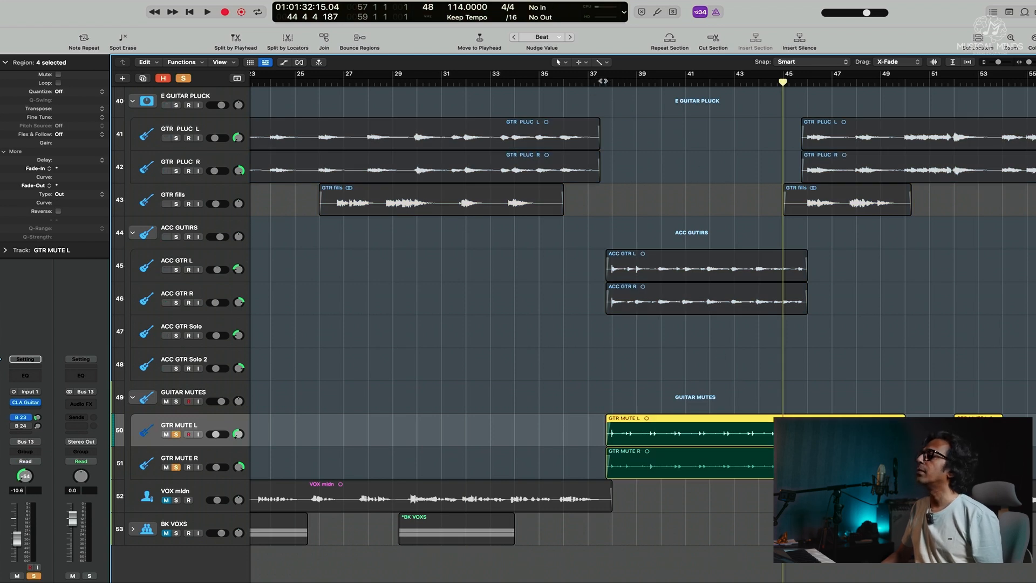
key("shift+Return")
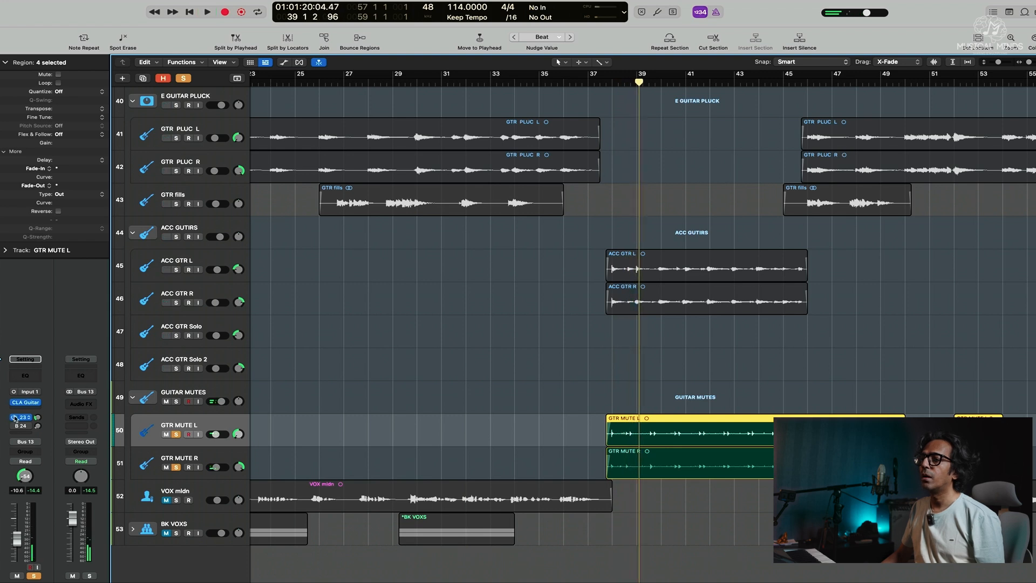
Bypass the Bus 23 send on GTR MUTE L and GTR MUTE R, and play the two tracks soloed
left_click(204, 455)
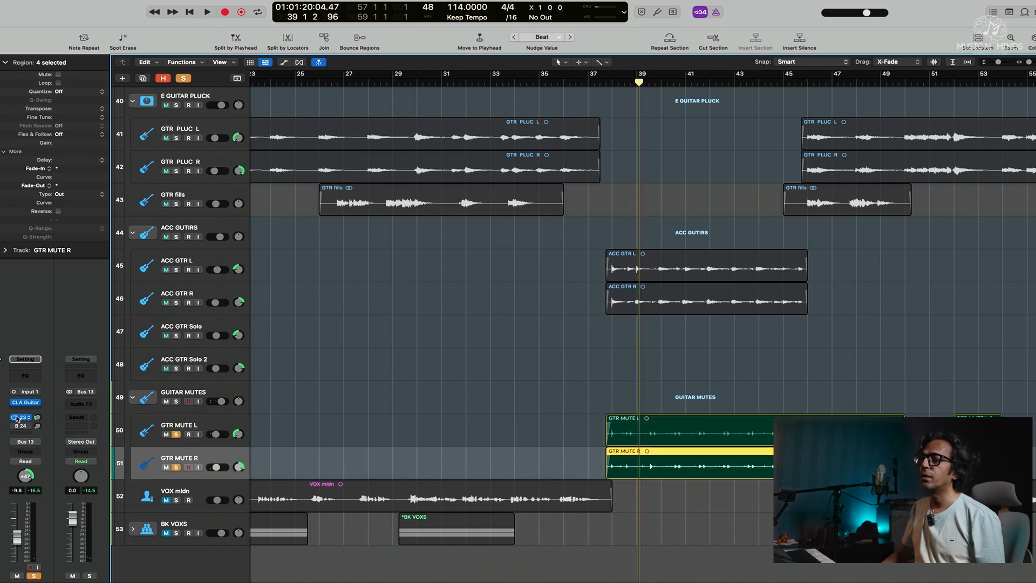
left_click(199, 425)
key("shift+space")
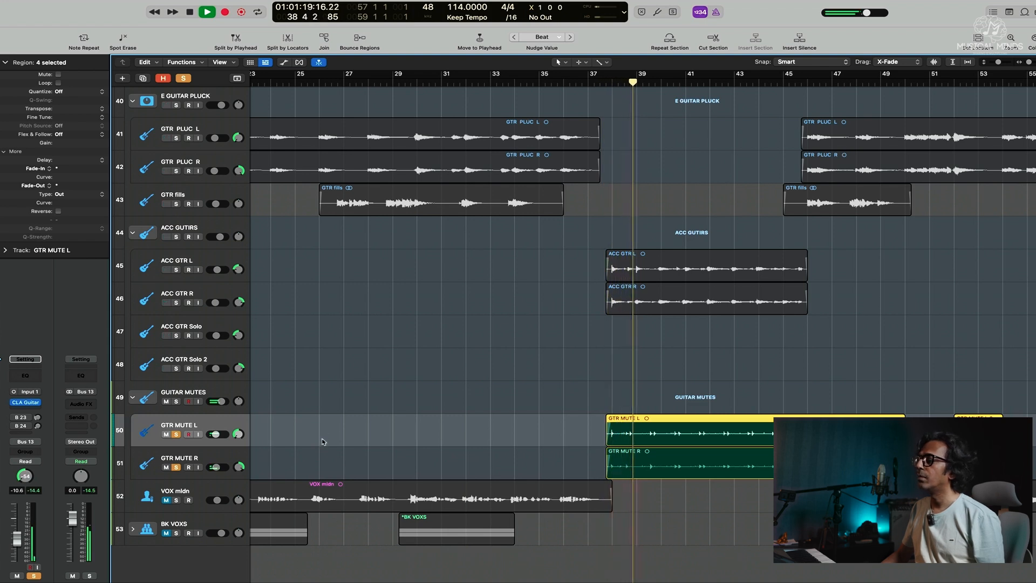
Pan GTR MUTE R to +56 while the muted guitars play
left_click(189, 458)
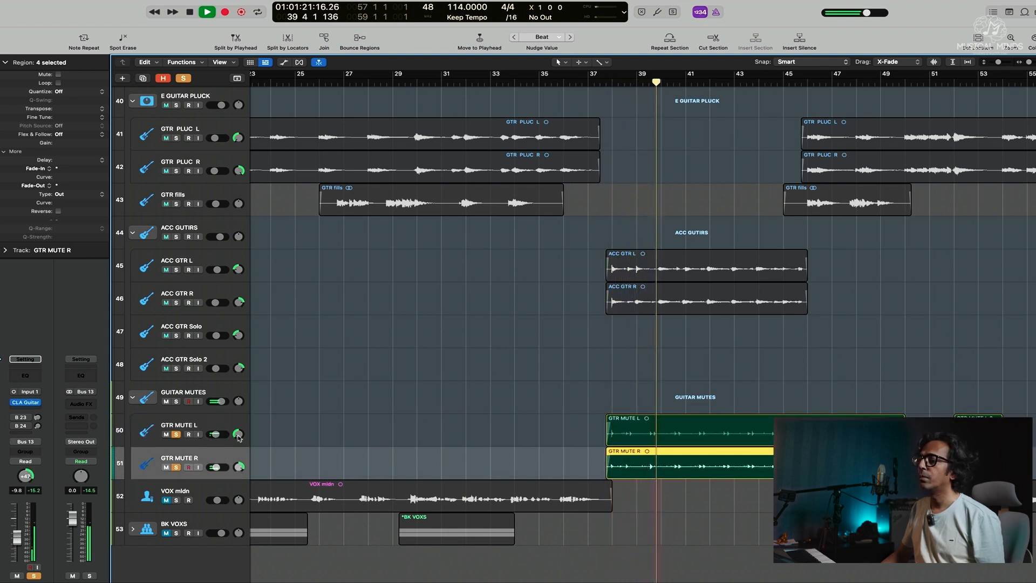
left_click_drag(241, 468, 242, 464)
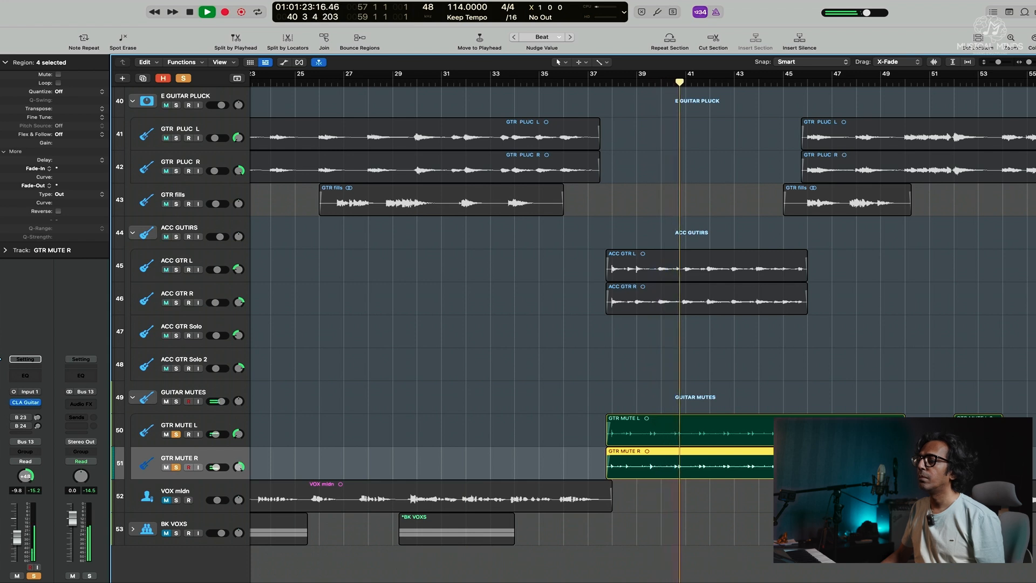
Audition GTR MUTE L and GTR MUTE R separately and together, and clear their solos
left_click(176, 468)
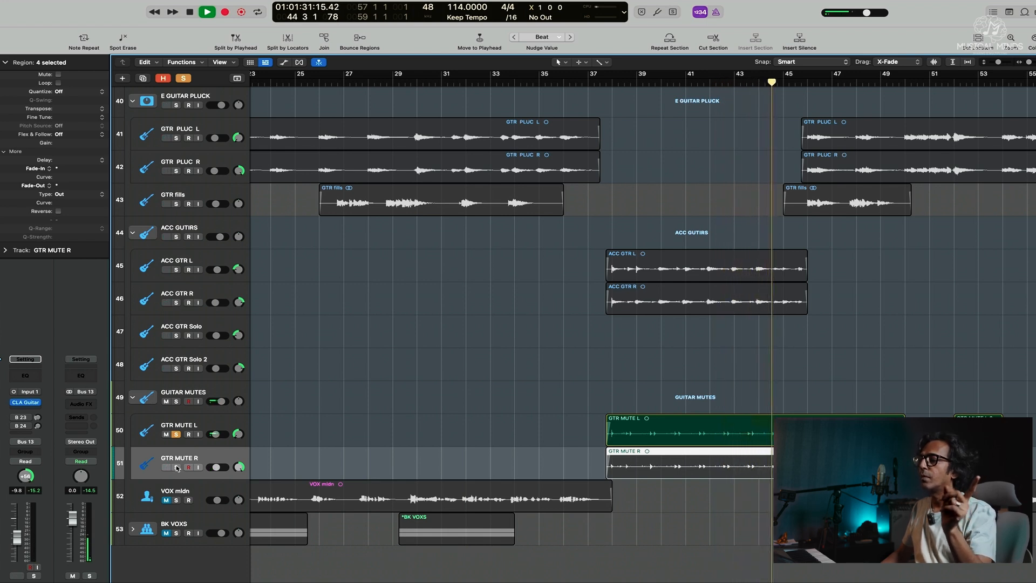
left_click(176, 467)
left_click(177, 434)
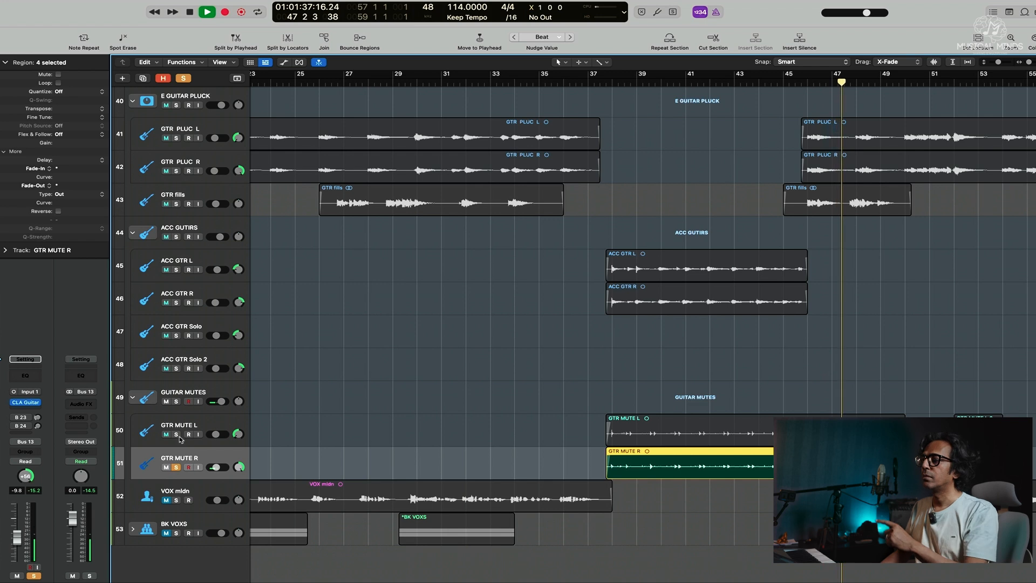
left_click(176, 435)
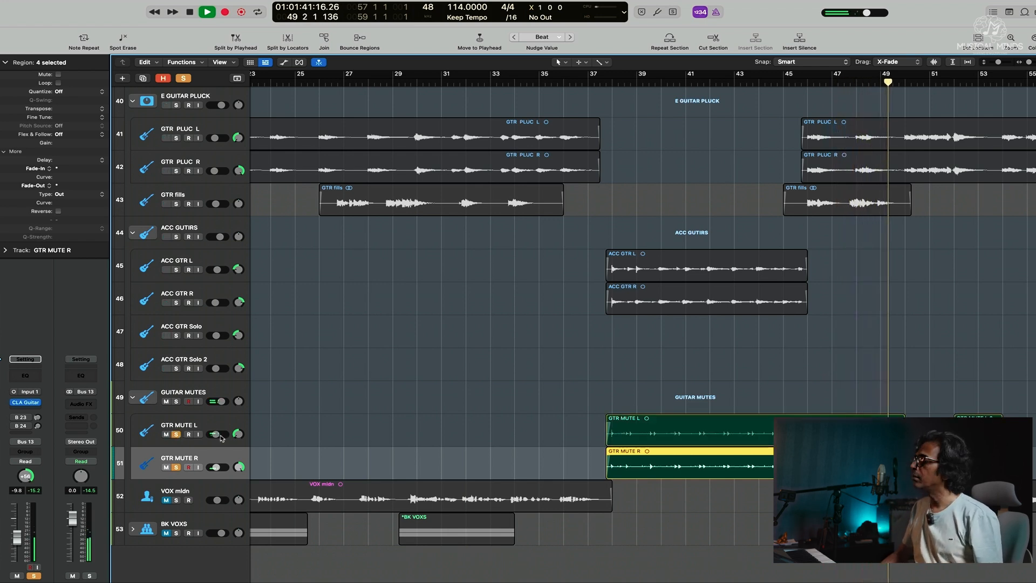
left_click(176, 435)
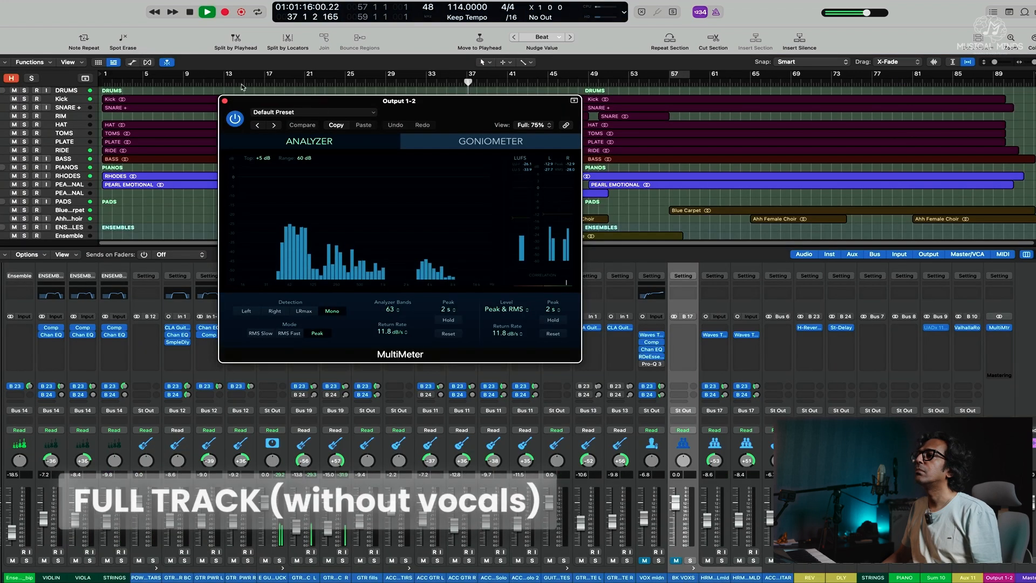
Move the MultiMeter window clear of the mixer strips and check the output while the full track plays without vocals
left_click_drag(367, 104, 261, 67)
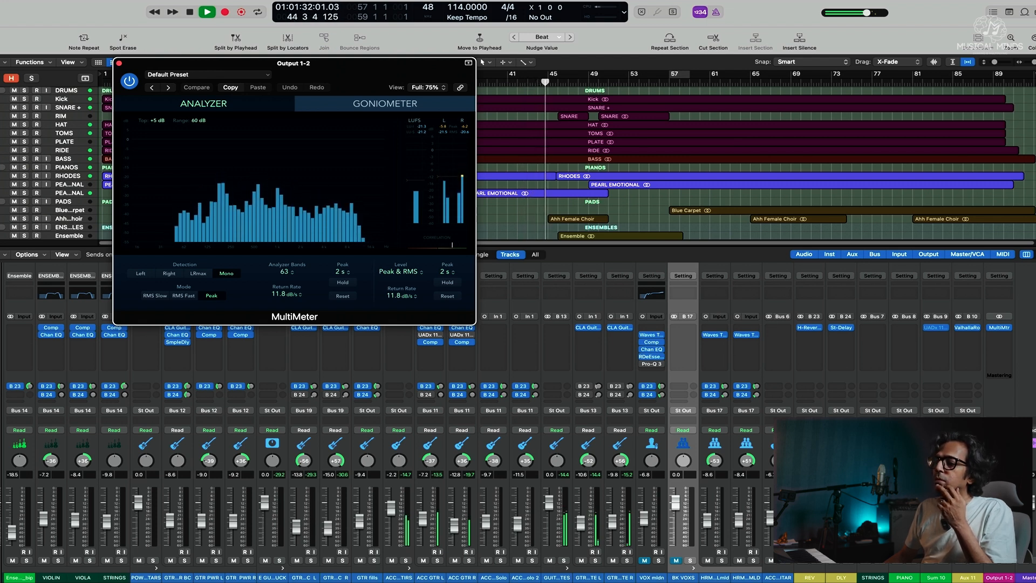
left_click(1007, 475)
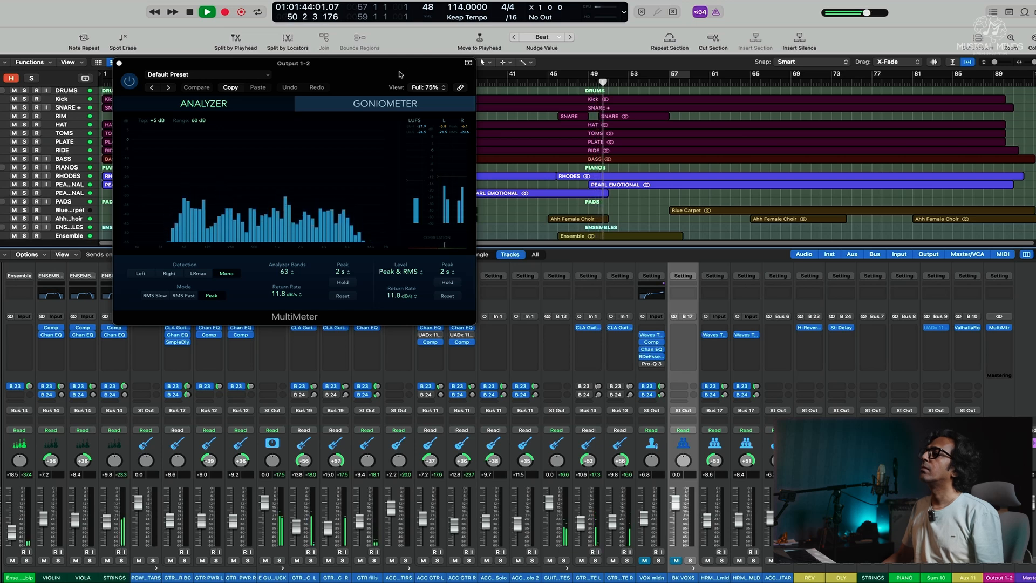
left_click(382, 69)
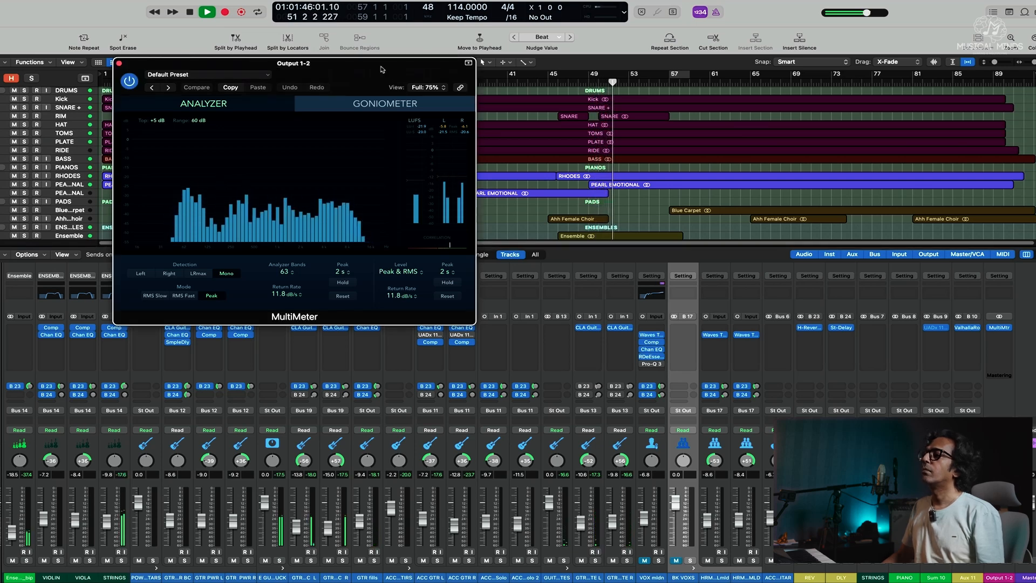